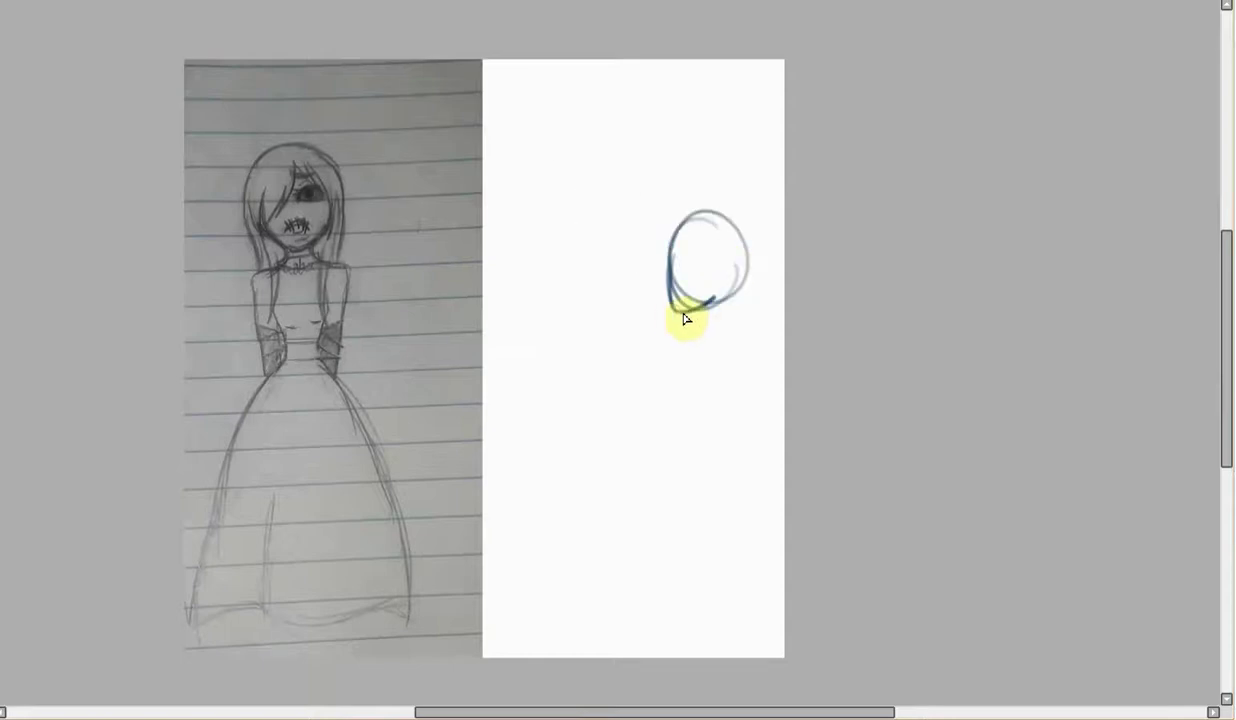
Sketch the reclining figure's curved body line, head, neck, torso and bent legs under a long skirt
mouse_move(712, 313)
left_mouse_down()
mouse_move(648, 411)
mouse_move(524, 411)
mouse_move(649, 376)
mouse_move(514, 368)
left_mouse_up()
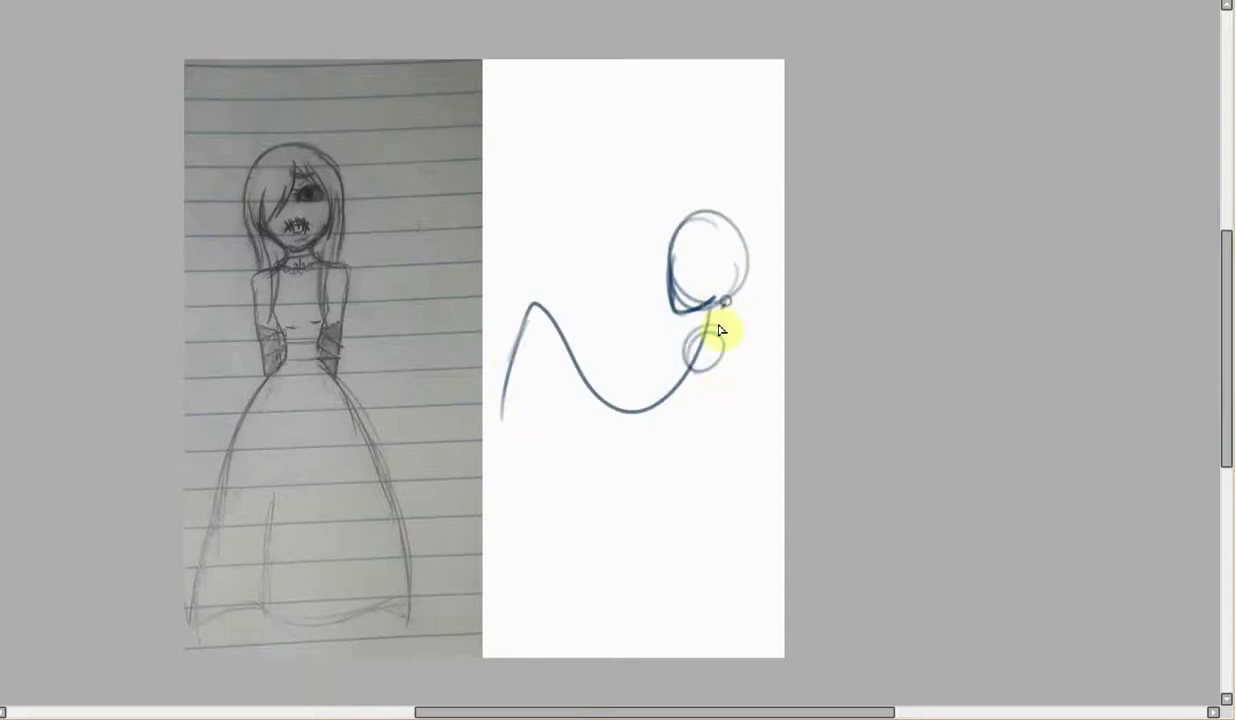
left_click_drag(733, 305, 700, 372)
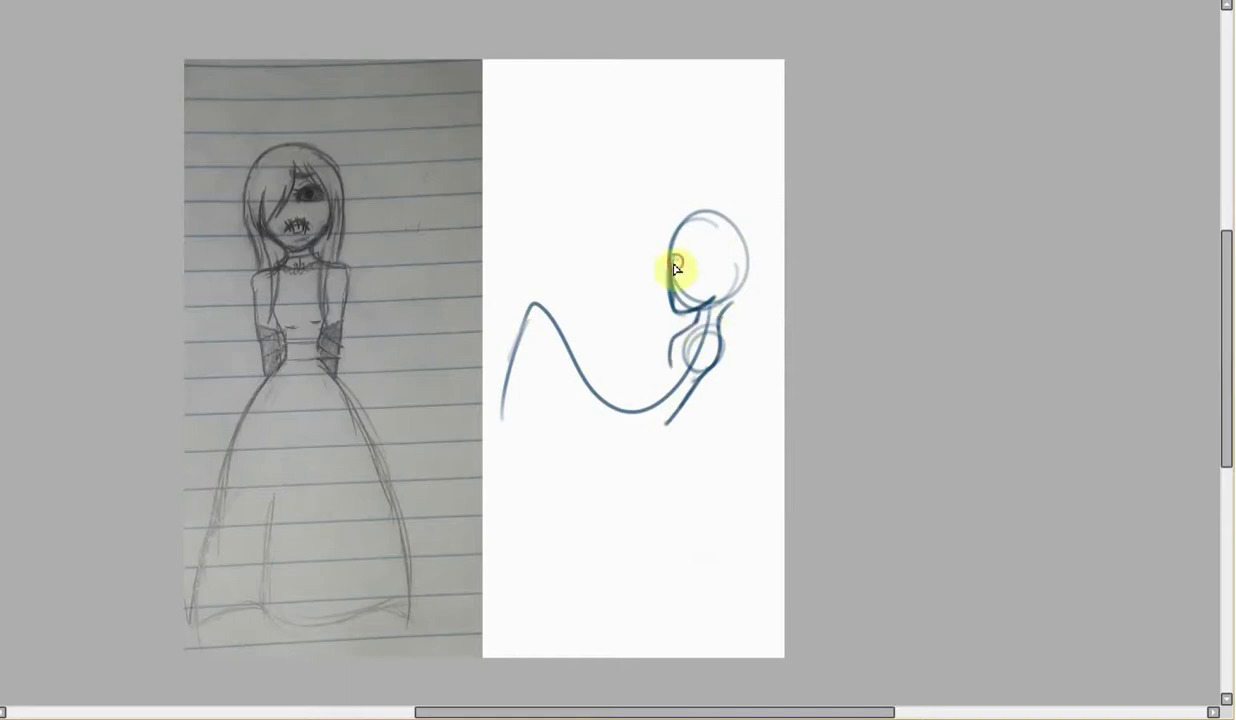
left_click_drag(685, 250, 725, 311)
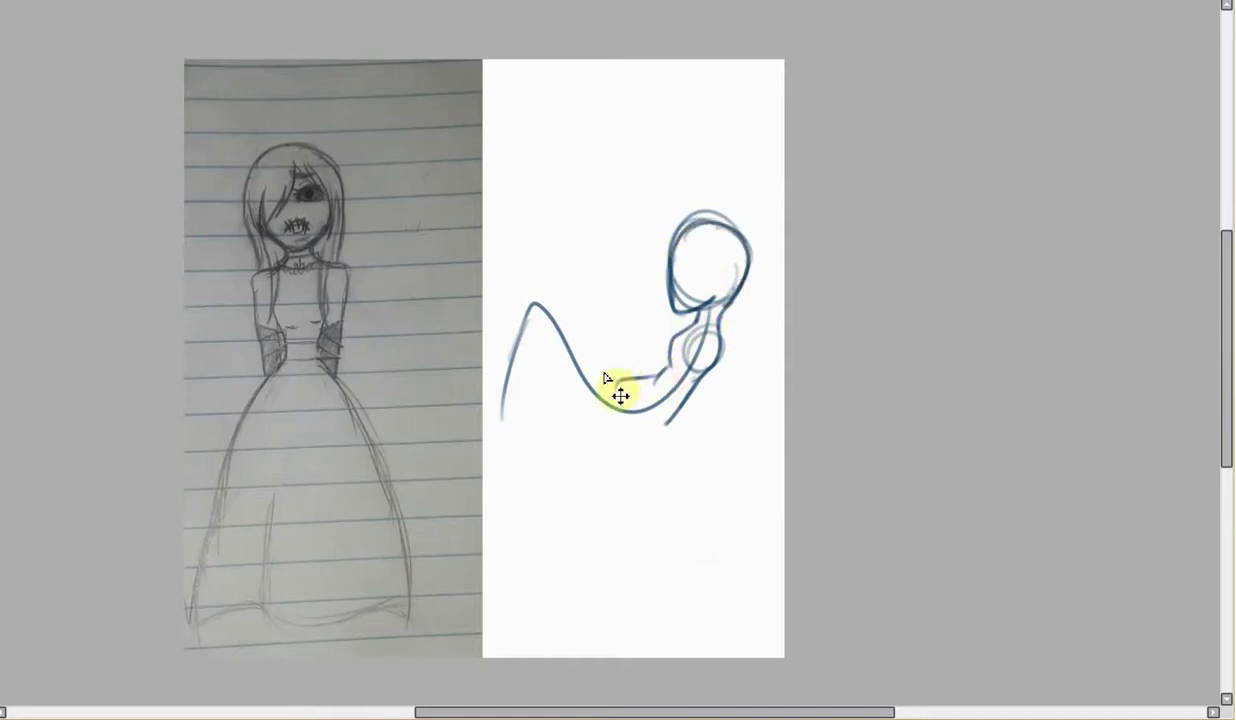
mouse_move(624, 386)
left_mouse_down()
mouse_move(497, 313)
mouse_move(445, 398)
mouse_move(447, 443)
mouse_move(452, 376)
mouse_move(493, 330)
mouse_move(446, 427)
mouse_move(488, 463)
mouse_move(550, 457)
mouse_move(561, 394)
mouse_move(541, 470)
left_mouse_up()
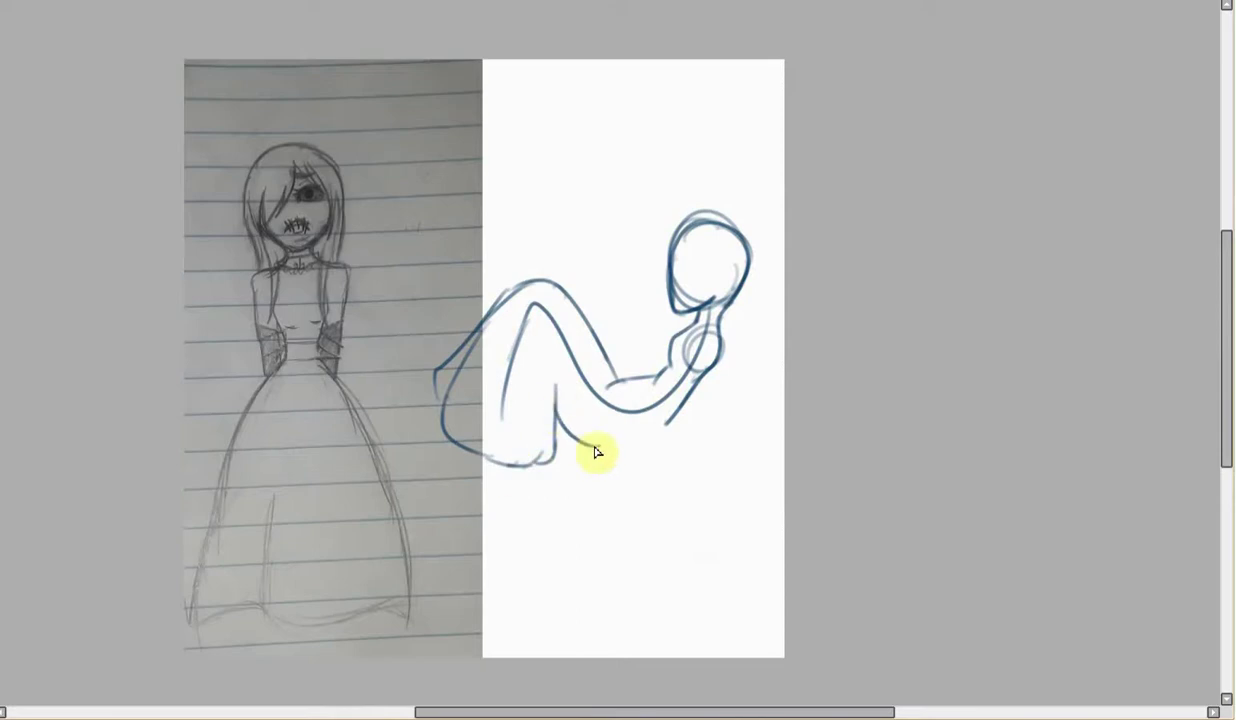
Sketch the bandaged arm held behind the back, erasing the misplaced lines and redrawing them
left_click_drag(720, 365, 670, 438)
key("e")
left_click_drag(740, 398, 682, 430)
key("n")
left_click_drag(720, 344, 678, 420)
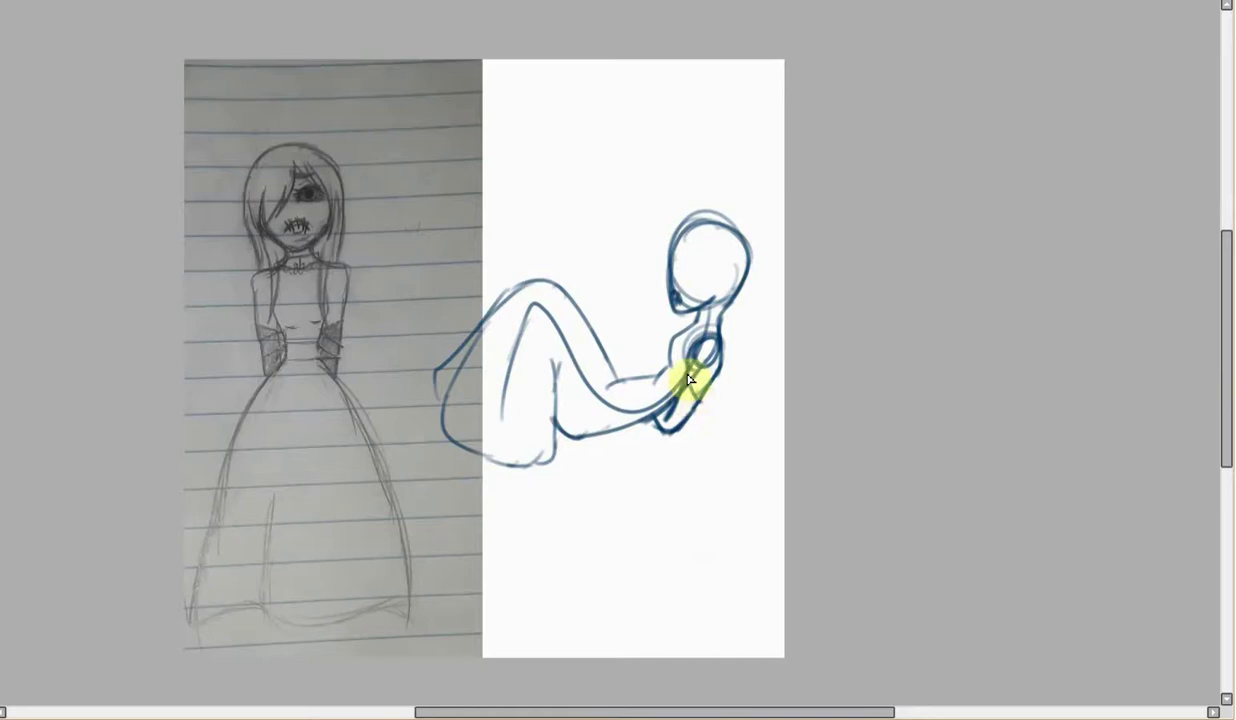
Sketch the face's eye and brow and the outer outline of the hair around the head
scroll(680, 248, "up", 2)
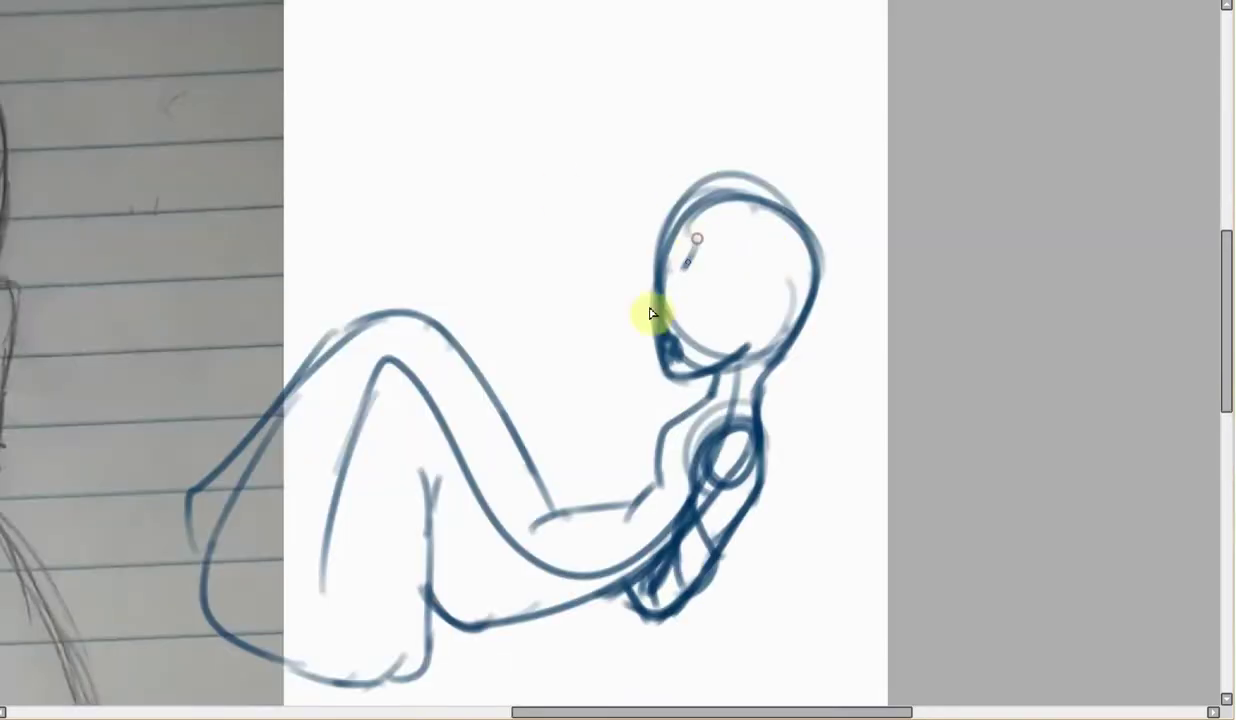
key("ctrl+z")
mouse_move(693, 240)
left_mouse_down()
mouse_move(655, 229)
mouse_move(684, 205)
mouse_move(673, 194)
mouse_move(766, 180)
mouse_move(792, 458)
left_mouse_up()
mouse_move(614, 713)
left_mouse_down()
mouse_move(516, 715)
mouse_move(550, 713)
left_mouse_up()
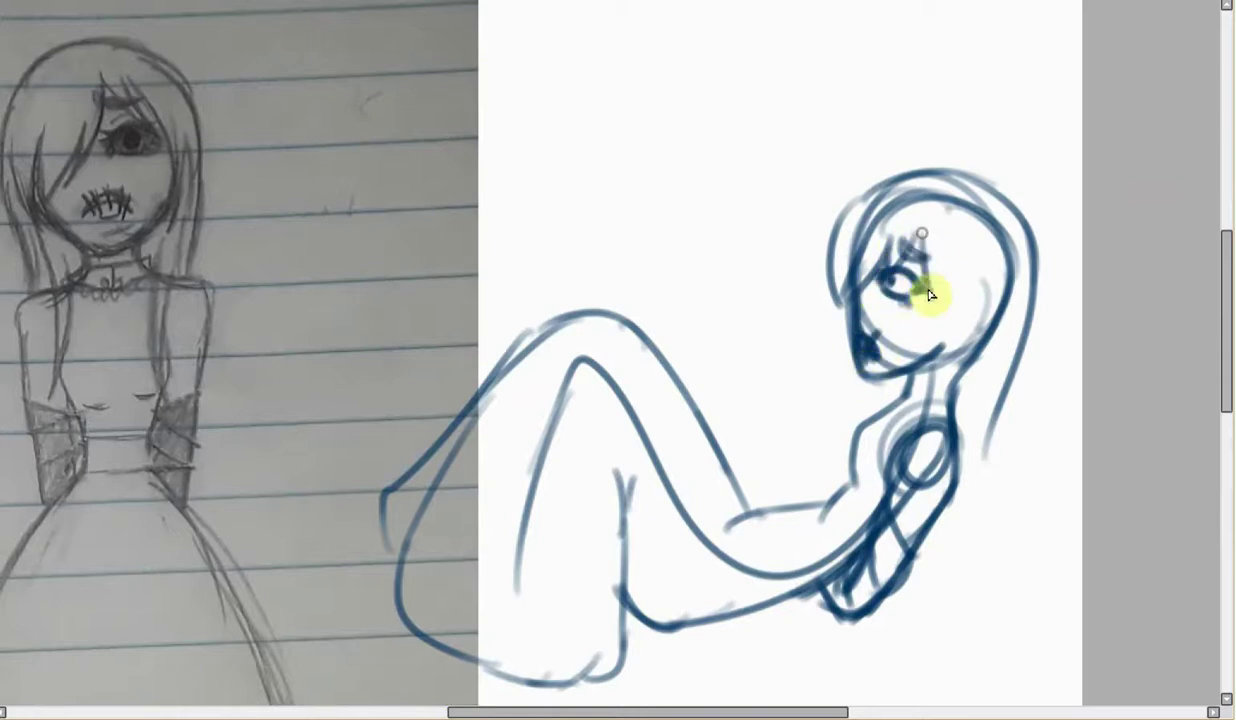
Sketch the hair strands beside the face, the locks over the shoulder and the pointed tips behind the back
left_click_drag(918, 250, 912, 358)
key("ctrl+z")
mouse_move(922, 252)
left_mouse_down()
mouse_move(912, 358)
mouse_move(945, 345)
left_mouse_up()
mouse_move(930, 352)
left_mouse_down()
mouse_move(948, 312)
mouse_move(924, 419)
mouse_move(858, 334)
mouse_move(841, 450)
mouse_move(918, 392)
mouse_move(955, 465)
left_mouse_up()
left_click_drag(985, 430, 995, 540)
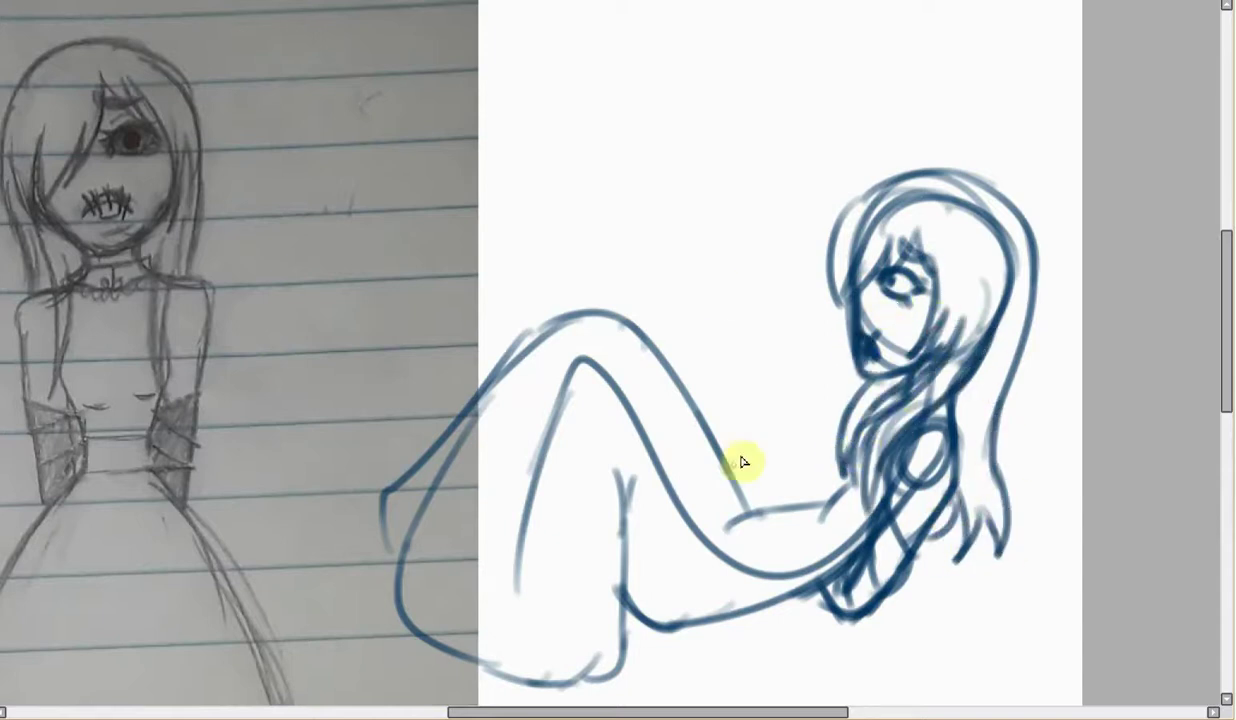
Sketch the waistband across the dress and reinforce the folded hem of the skirt
mouse_move(743, 503)
left_mouse_down()
mouse_move(862, 430)
mouse_move(804, 579)
mouse_move(800, 521)
mouse_move(778, 613)
mouse_move(792, 569)
mouse_move(749, 510)
mouse_move(756, 551)
mouse_move(731, 501)
left_mouse_up()
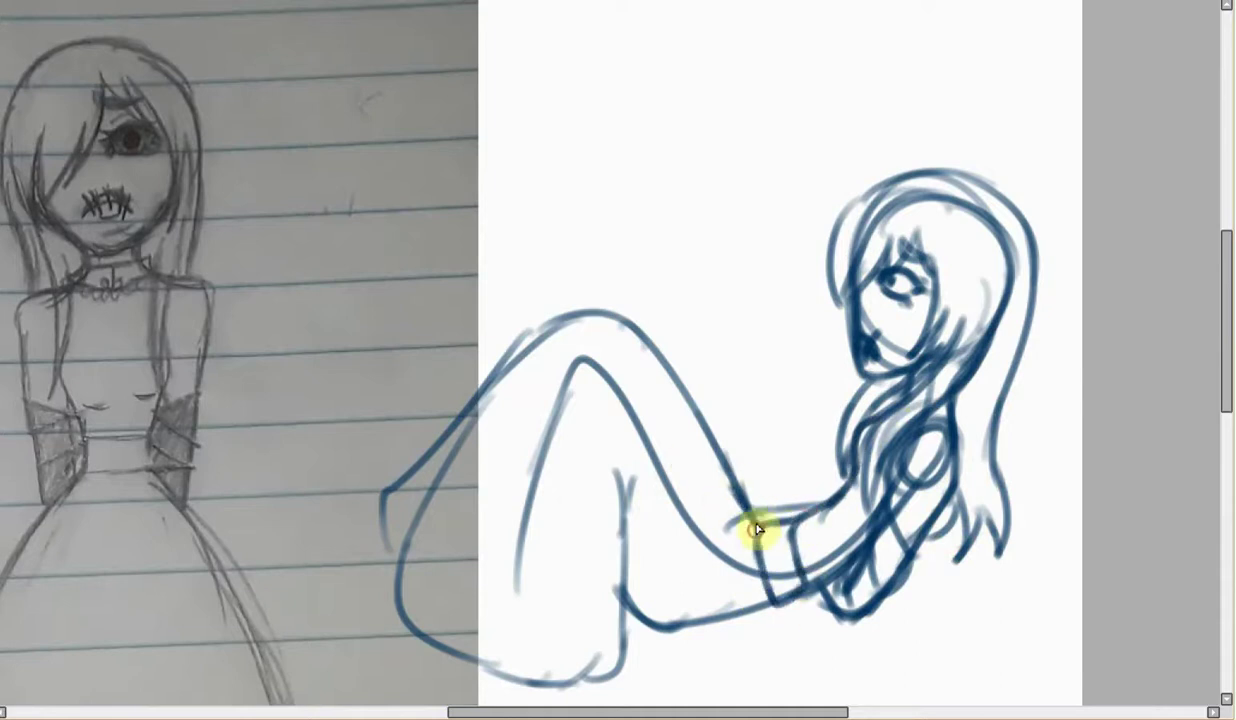
mouse_move(468, 660)
left_mouse_down()
mouse_move(549, 690)
mouse_move(598, 657)
left_mouse_up()
left_click_drag(623, 508, 575, 684)
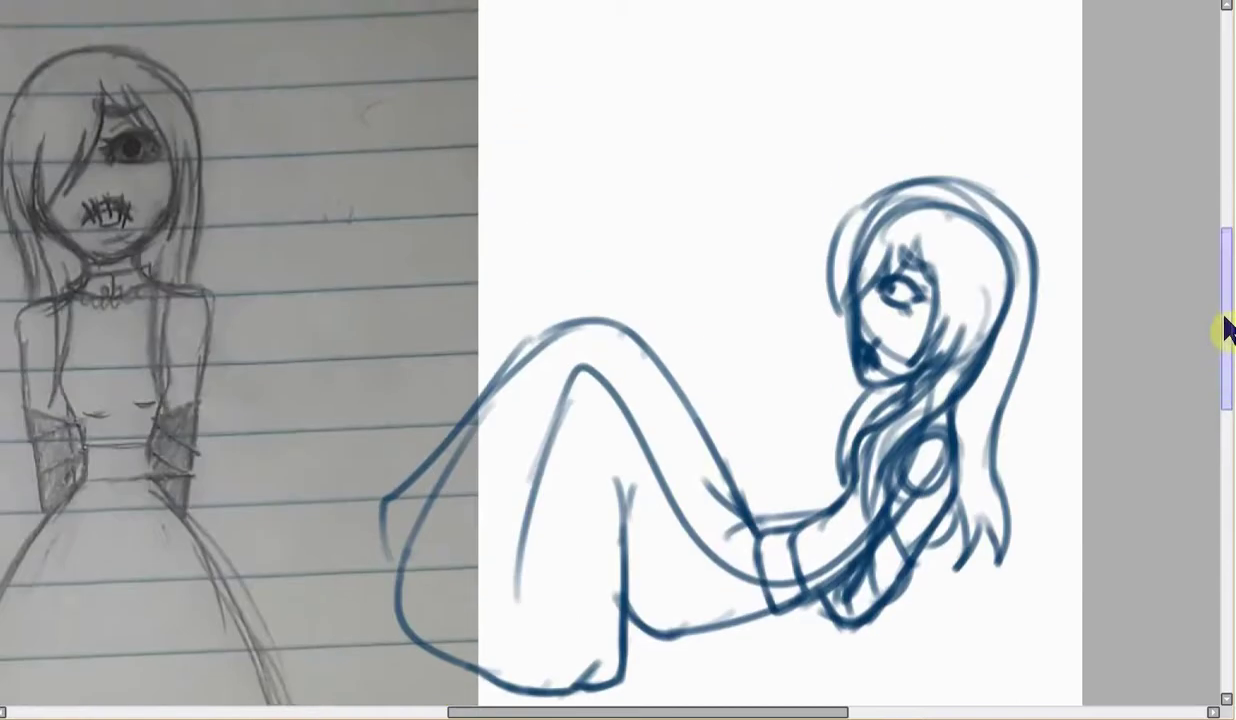
Sketch a bow with a hanging ribbon beneath the waistband at the lower back
left_click_drag(1222, 331, 1222, 338)
mouse_move(800, 570)
left_mouse_down()
mouse_move(764, 582)
mouse_move(776, 598)
mouse_move(757, 693)
left_mouse_up()
left_click_drag(763, 597, 742, 688)
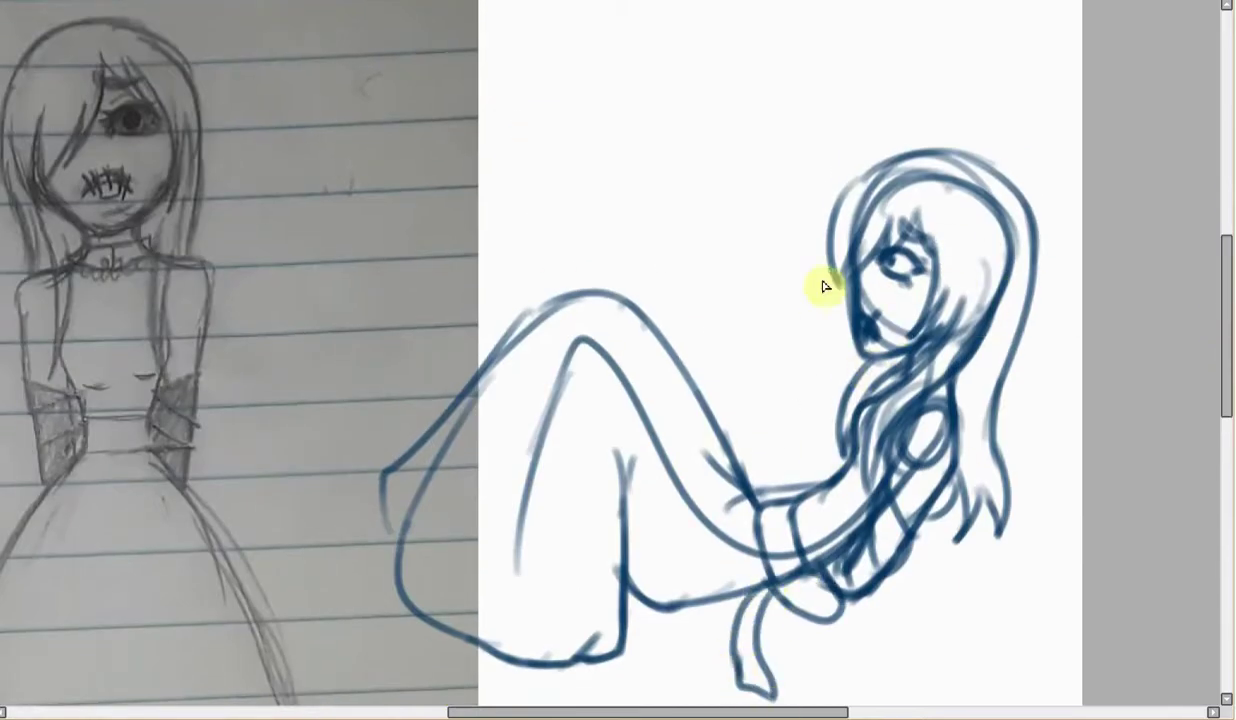
left_click_drag(1225, 353, 1225, 330)
left_click_drag(524, 377, 445, 3)
key("ctrl+z")
left_click_drag(605, 348, 508, 2)
left_click_drag(608, 350, 722, 2)
left_click_drag(963, 238, 1044, 15)
key("ctrl+z")
key("ctrl+z")
key("ctrl+z")
left_click_drag(955, 215, 883, 212)
mouse_move(553, 522)
left_mouse_down()
mouse_move(577, 315)
mouse_move(562, 2)
left_mouse_up()
left_click_drag(523, 343, 498, 2)
left_click_drag(912, 500, 1010, 325)
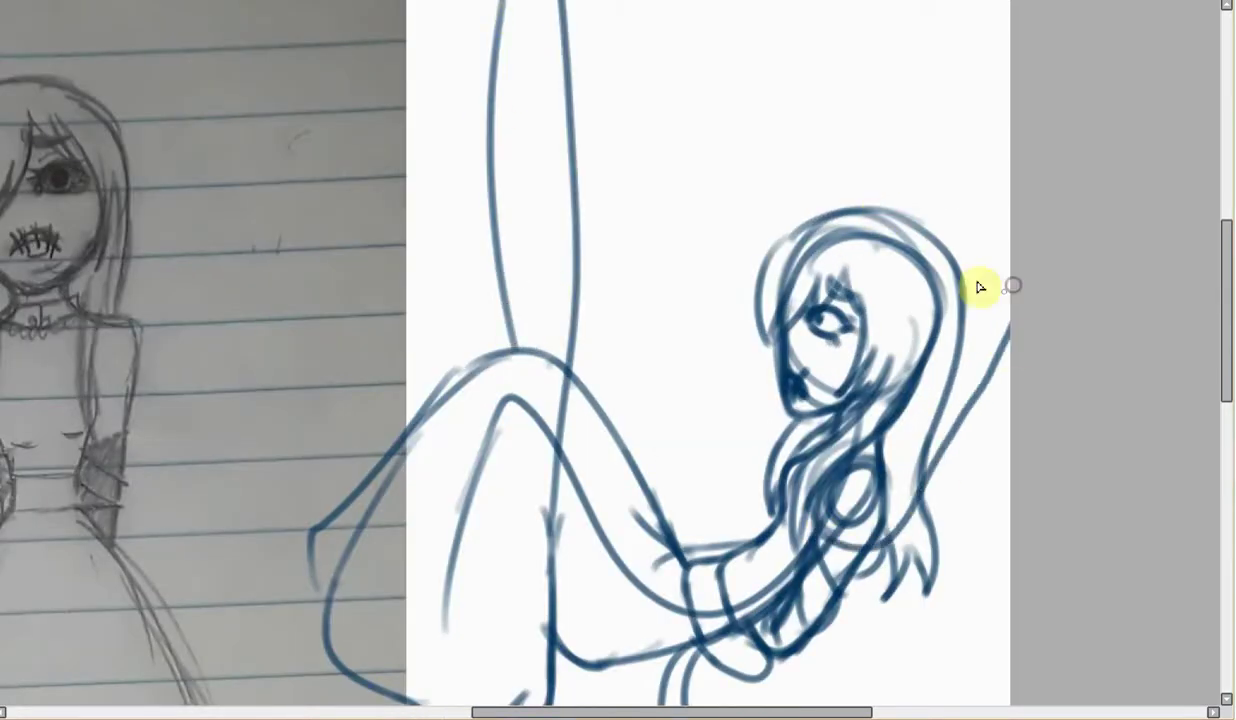
left_click_drag(928, 228, 1040, 88)
left_click_drag(881, 596, 999, 350)
left_click_drag(937, 245, 1000, 143)
mouse_move(517, 345)
left_mouse_down()
mouse_move(510, 127)
mouse_move(523, 2)
mouse_move(579, 455)
mouse_move(568, 497)
mouse_move(575, 310)
left_mouse_up()
key("ctrl+z")
key("ctrl+z")
key("ctrl+z")
key("ctrl+z")
key("ctrl+z")
key("ctrl+z")
key("ctrl+z")
key("ctrl+z")
key("ctrl+z")
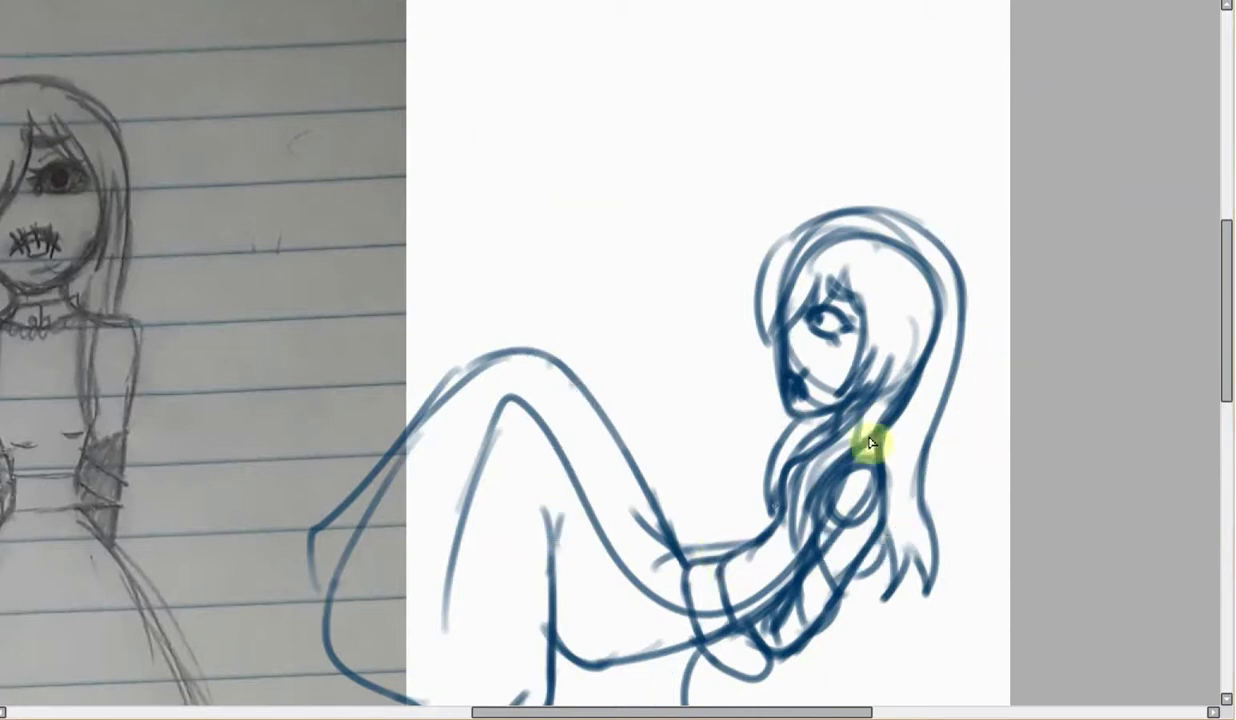
Select the whole figure sketch, reposition it and scale it up so it fills more of the canvas
left_click_drag(1228, 378, 1228, 422)
left_click_drag(780, 712, 825, 712)
scroll(786, 550, "down", 2)
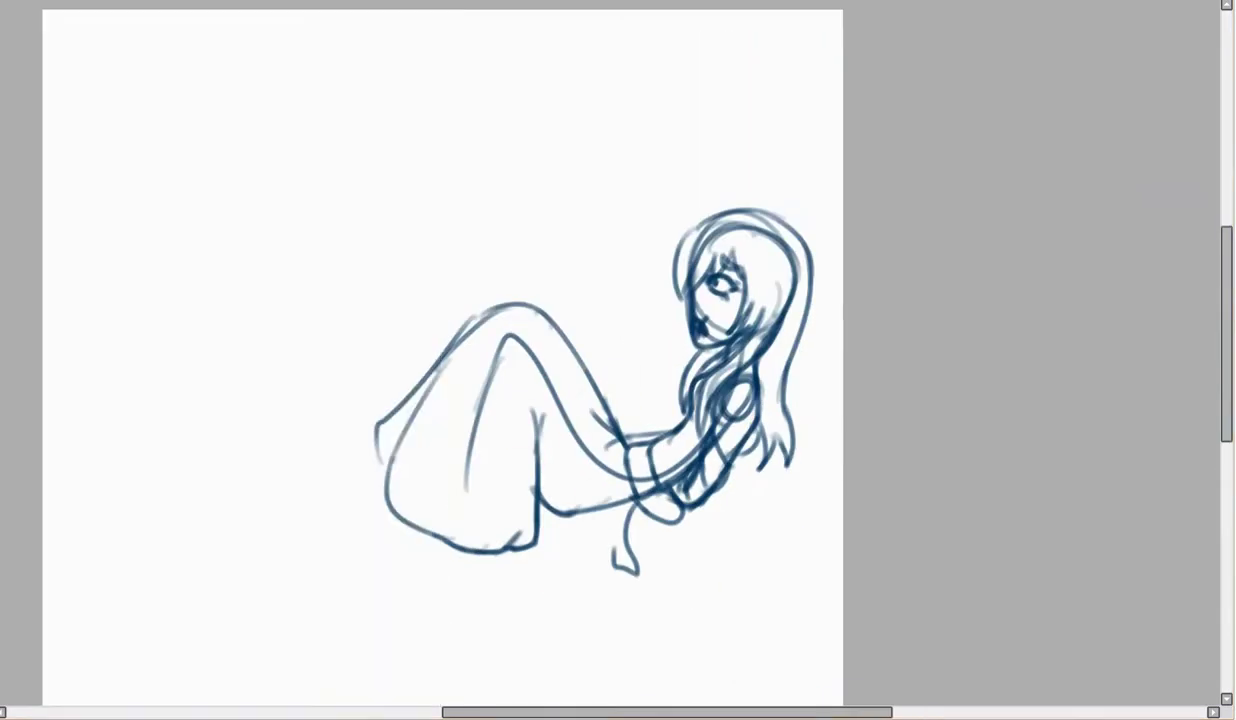
left_click_drag(309, 124, 869, 591)
left_click_drag(760, 500, 554, 458)
key("ctrl+t")
left_click_drag(619, 547, 756, 687)
key("Return")
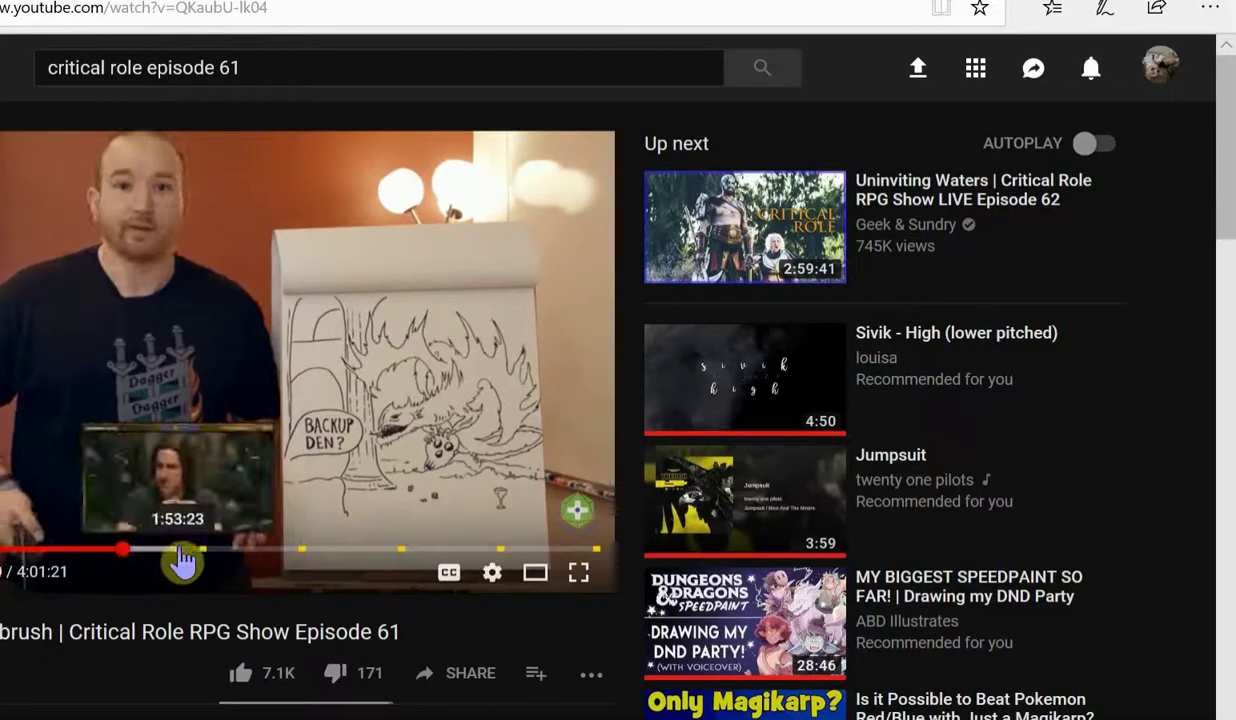
Skip the YouTube episode ahead to about 1:53:23 and switch back to the drawing
left_click(183, 551)
key("alt+Tab")
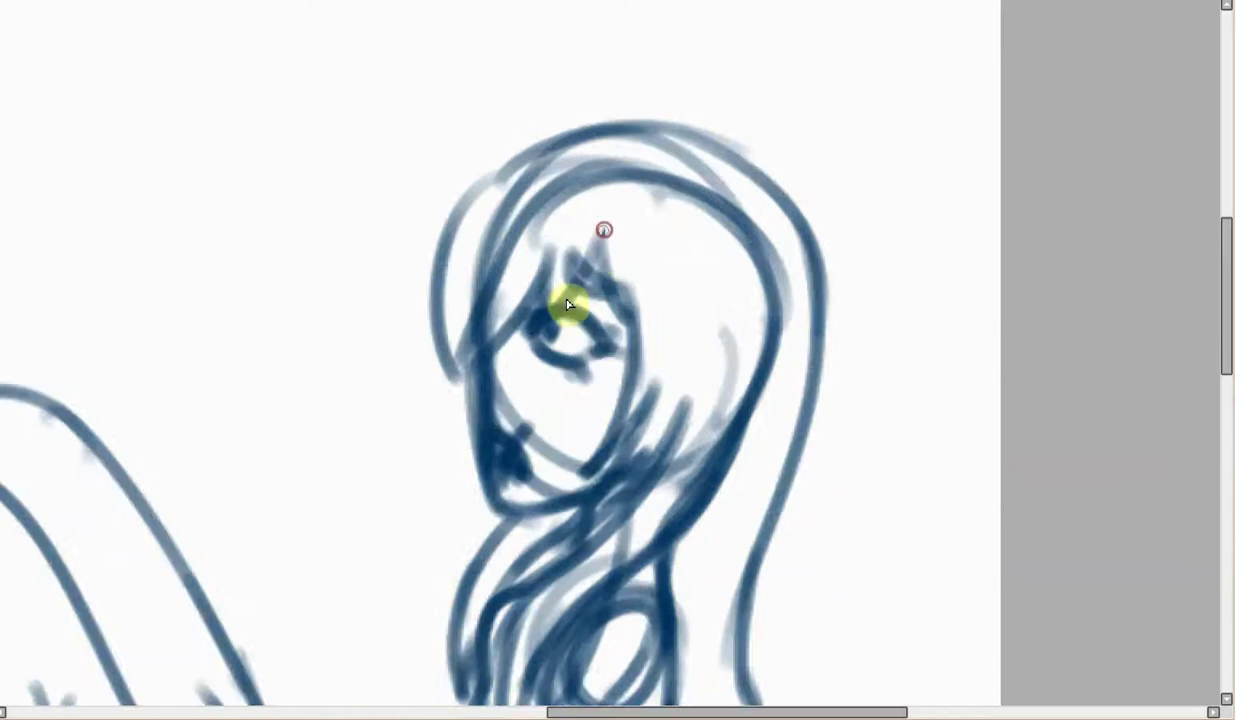
Ink the pointed bangs over the forehead and the front side of the face with thin black lines
left_click_drag(567, 304, 537, 322)
key("ctrl+z")
left_click_drag(601, 232, 535, 323)
left_click_drag(546, 251, 538, 322)
mouse_move(546, 252)
left_mouse_down()
mouse_move(506, 300)
mouse_move(475, 362)
left_mouse_up()
left_click_drag(503, 297, 461, 378)
Ink the crown of the head and the long back hair down to its curved, pointed tips
mouse_move(478, 251)
left_mouse_down()
mouse_move(456, 377)
mouse_move(610, 160)
mouse_move(700, 128)
left_mouse_up()
mouse_move(535, 158)
left_mouse_down()
mouse_move(643, 127)
mouse_move(819, 262)
mouse_move(767, 585)
left_mouse_up()
scroll(886, 303, "down", 5)
left_click_drag(765, 355, 768, 634)
mouse_move(768, 634)
left_mouse_down()
mouse_move(764, 519)
mouse_move(678, 638)
left_mouse_up()
left_click_drag(677, 641, 681, 531)
mouse_move(681, 291)
left_mouse_down()
mouse_move(648, 548)
mouse_move(678, 530)
mouse_move(618, 583)
mouse_move(644, 562)
left_mouse_up()
Ink the remaining bangs and side strands framing the eye, along with the face and jaw outline
left_click_drag(1226, 338, 1226, 313)
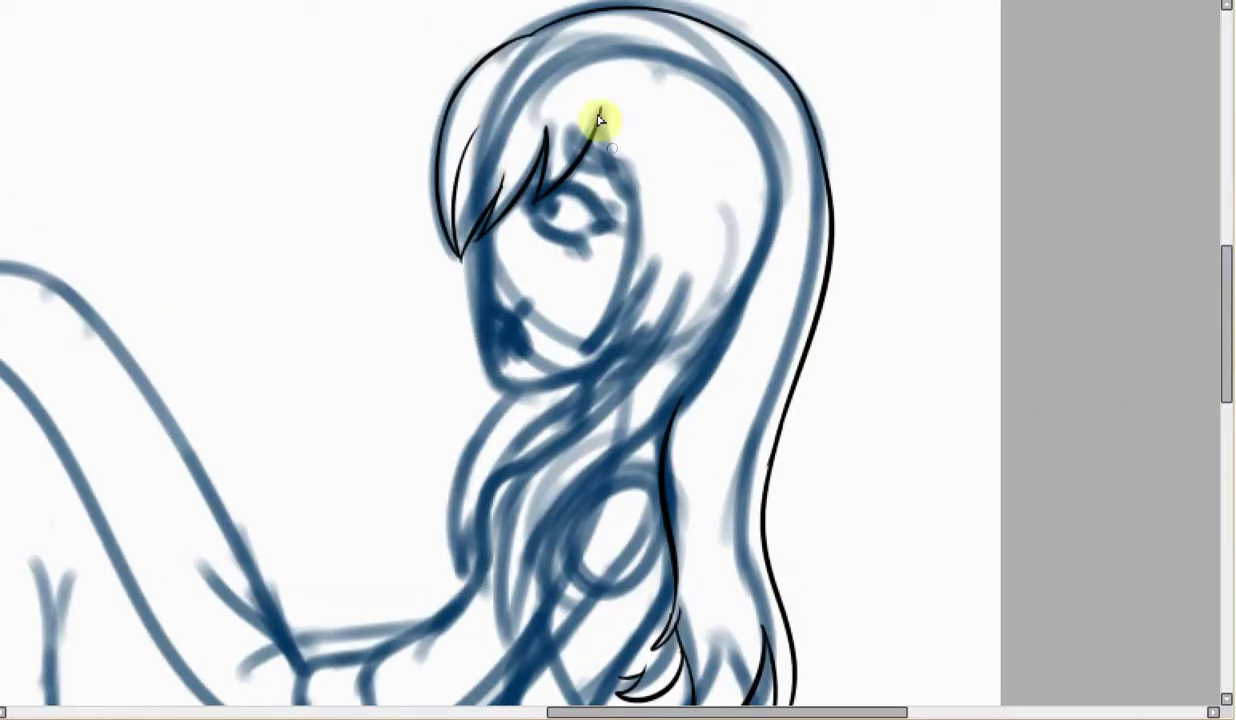
left_click_drag(600, 107, 622, 212)
left_click_drag(622, 212, 621, 139)
mouse_move(623, 190)
left_mouse_down()
mouse_move(550, 348)
mouse_move(590, 342)
mouse_move(674, 260)
left_mouse_up()
left_click_drag(466, 245, 590, 375)
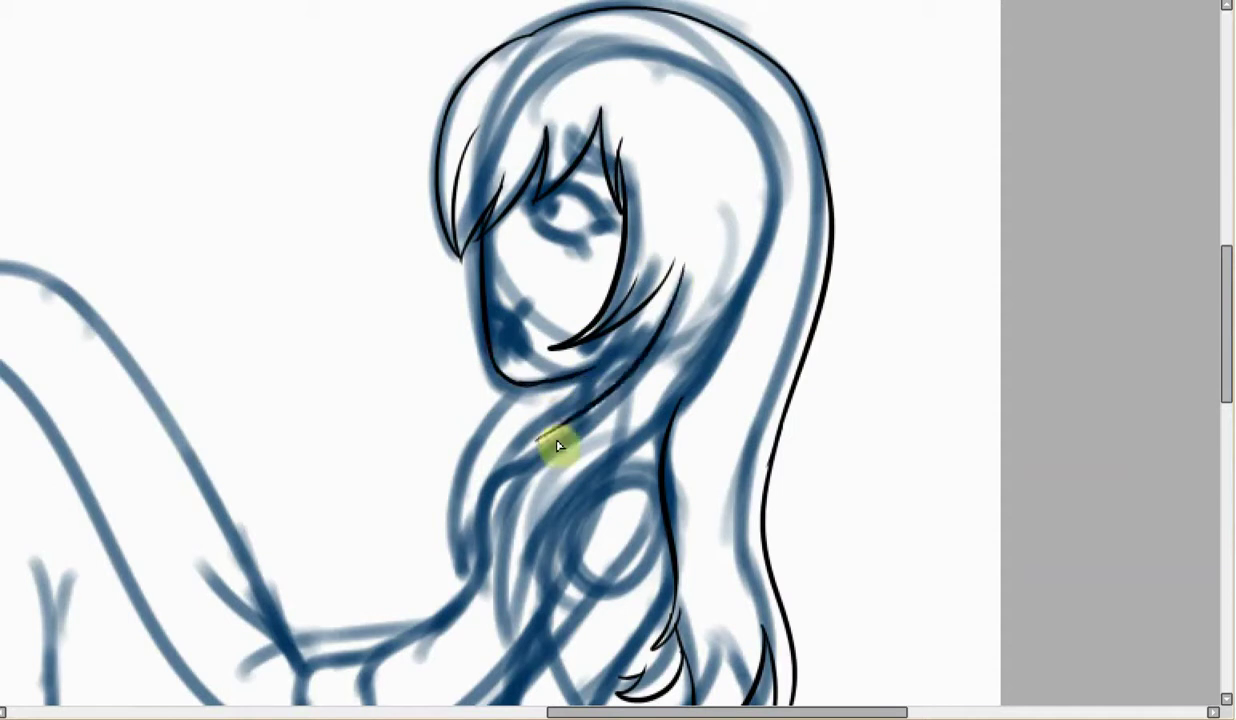
Ink the long locks falling over the shoulder and the small strand behind the jaw
left_click_drag(692, 255, 516, 640)
mouse_move(516, 640)
left_mouse_down()
mouse_move(523, 580)
mouse_move(660, 434)
mouse_move(720, 290)
left_mouse_up()
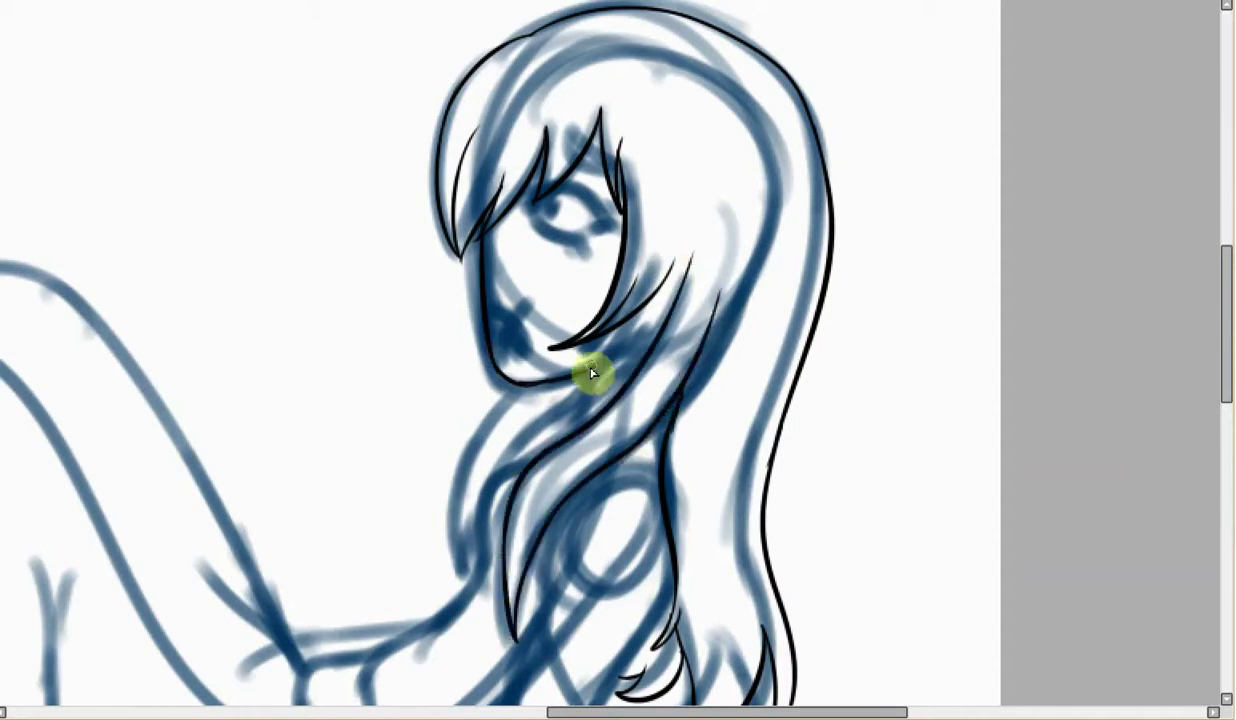
left_click_drag(666, 326, 608, 402)
Ink the stitched mouth, the eye with its lashes and the eyebrow
left_click_drag(512, 333, 526, 358)
left_click_drag(498, 294, 499, 345)
left_click_drag(520, 305, 519, 359)
left_click_drag(556, 188, 603, 226)
left_click_drag(555, 191, 582, 201)
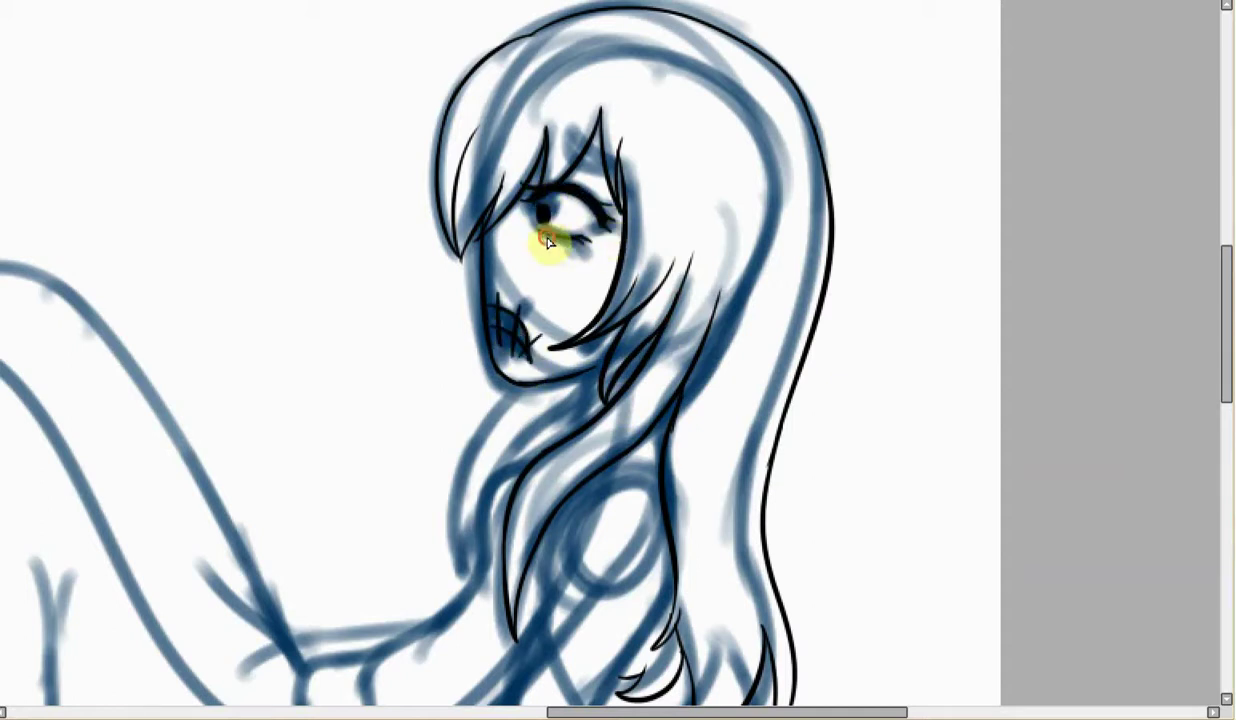
left_click_drag(540, 238, 527, 232)
left_click_drag(554, 142, 601, 150)
Ink the hair lock under the chin and the choker detail at the neck
mouse_move(528, 395)
left_mouse_down()
mouse_move(458, 524)
mouse_move(469, 571)
left_mouse_up()
mouse_move(503, 478)
left_mouse_down()
mouse_move(588, 378)
mouse_move(578, 435)
left_mouse_up()
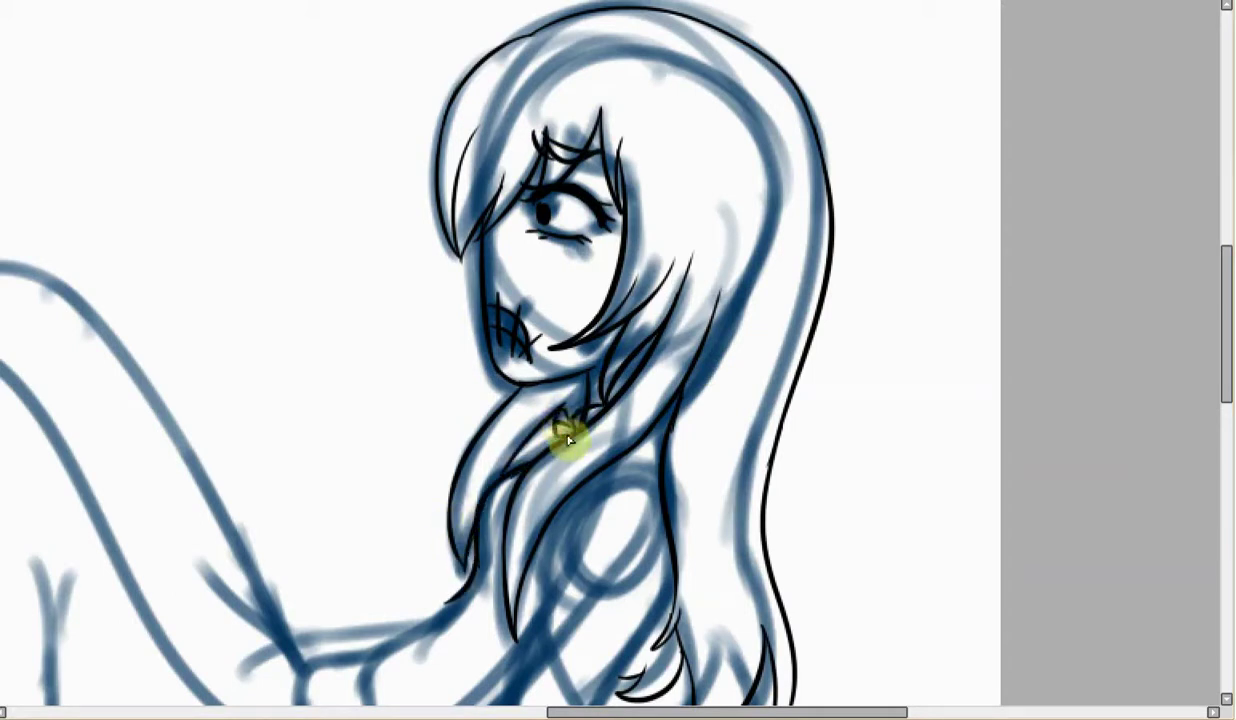
Ink the arm behind the back and the crossing bandage wraps on the forearm
scroll(762, 708, "down", 3)
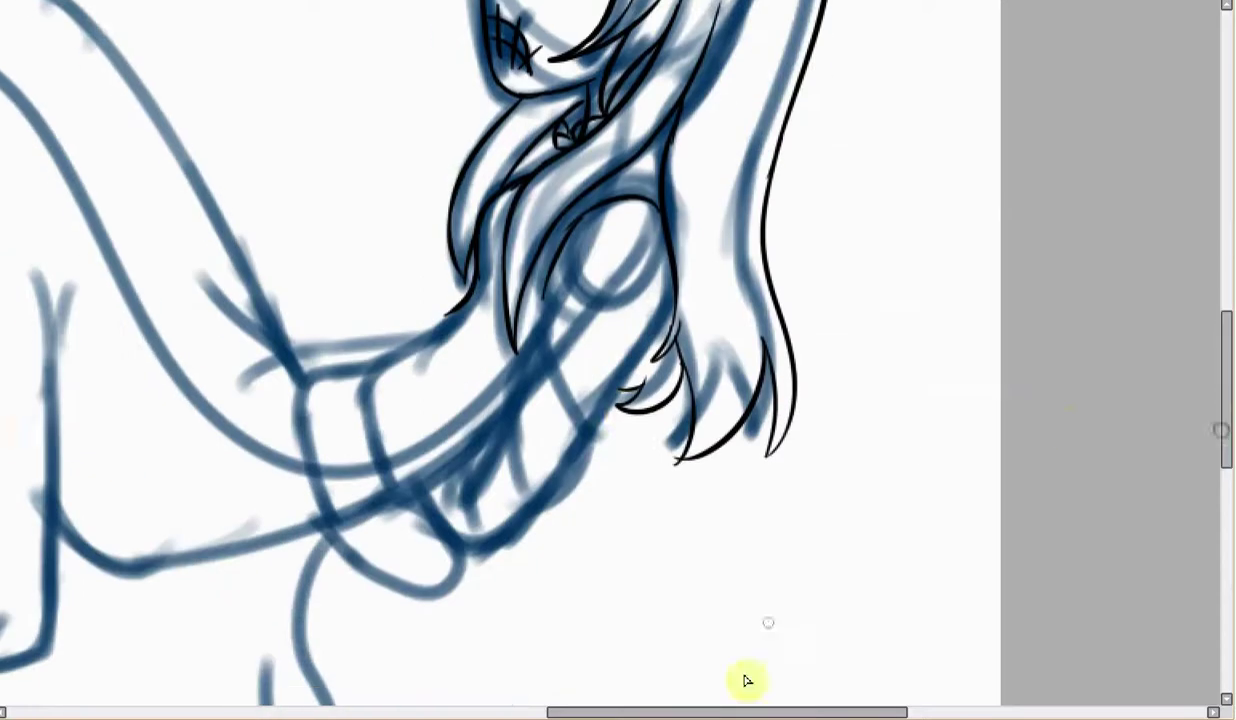
left_click_drag(762, 709, 744, 709)
left_click_drag(606, 292, 620, 372)
key("ctrl+z")
left_click_drag(734, 328, 655, 428)
left_click_drag(612, 355, 637, 426)
mouse_move(601, 339)
left_mouse_down()
mouse_move(632, 463)
mouse_move(543, 486)
mouse_move(537, 557)
left_mouse_up()
mouse_move(603, 458)
left_mouse_down()
mouse_move(505, 519)
mouse_move(455, 499)
mouse_move(535, 449)
left_mouse_up()
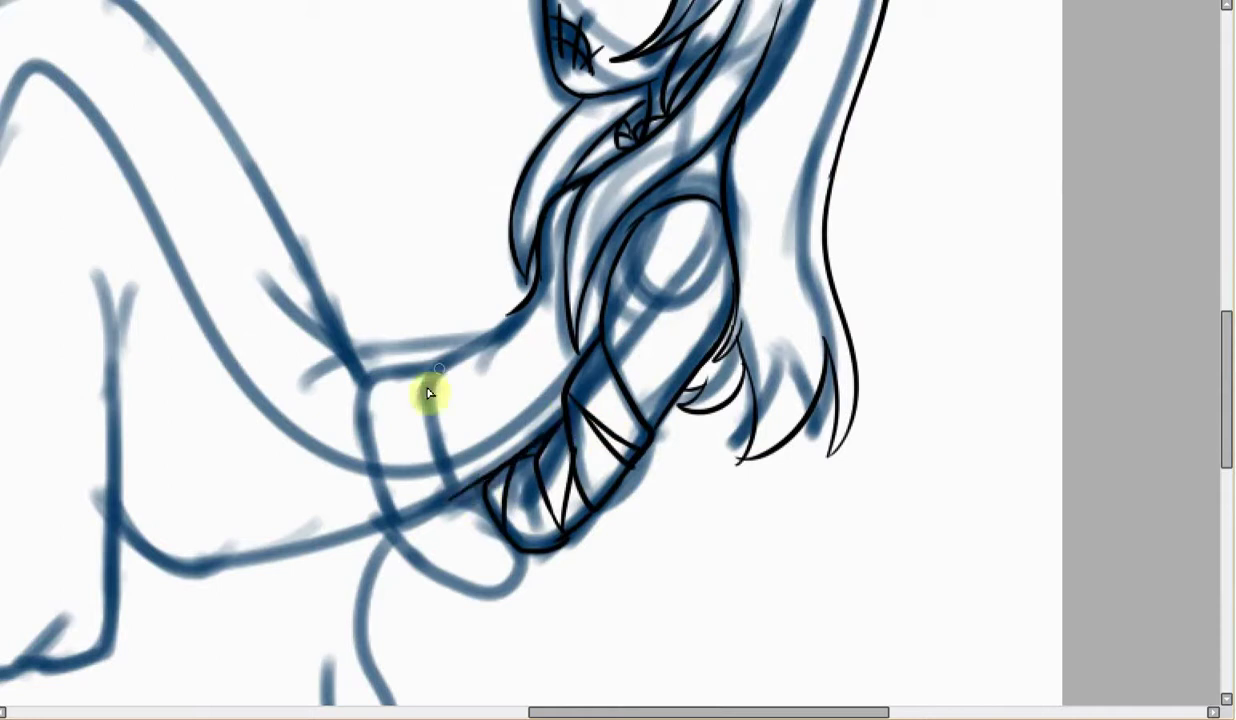
Ink the waistband of the dress and the contour of the torso above it
left_click_drag(434, 369, 465, 491)
mouse_move(435, 368)
left_mouse_down()
mouse_move(363, 376)
mouse_move(397, 518)
mouse_move(465, 490)
left_mouse_up()
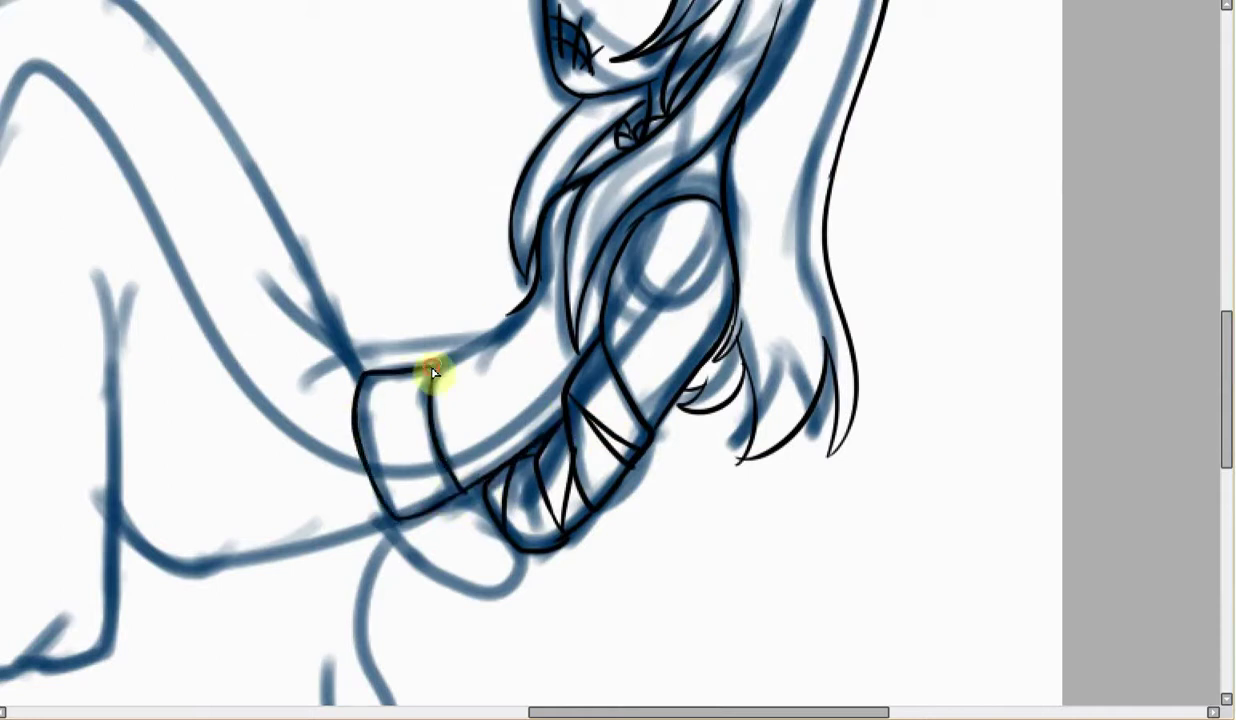
left_click_drag(474, 345, 523, 328)
left_click_drag(531, 303, 493, 340)
Ink the skirt's vertical fold, folded hem, underside and waist creases, plus its front and lower edge
left_click_drag(606, 712, 540, 712)
mouse_move(320, 252)
left_mouse_down()
mouse_move(337, 615)
mouse_move(262, 653)
left_mouse_up()
left_click_drag(286, 615, 230, 671)
mouse_move(343, 505)
left_mouse_down()
mouse_move(419, 557)
mouse_move(615, 515)
left_mouse_up()
left_click_drag(487, 263, 572, 355)
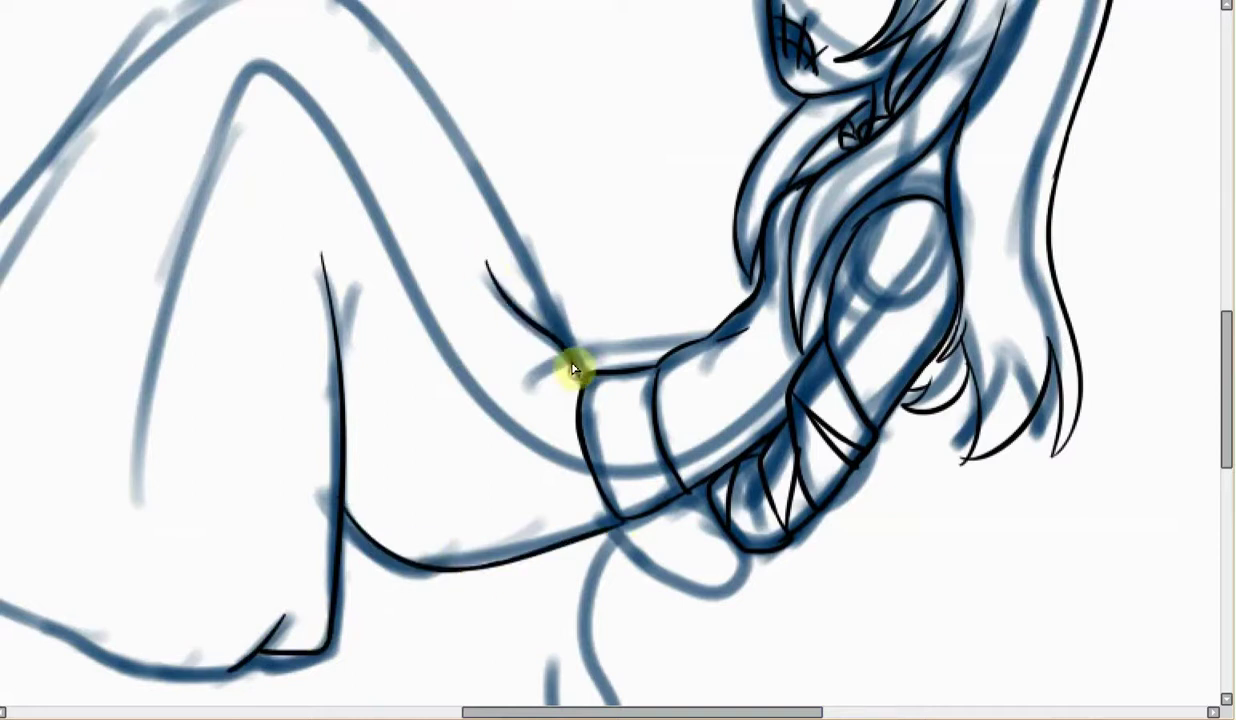
left_click_drag(504, 232, 575, 365)
scroll(400, 340, "left", 5)
mouse_move(248, 243)
left_mouse_down()
mouse_move(243, 610)
mouse_move(347, 667)
mouse_move(493, 656)
left_mouse_up()
left_click_drag(110, 307, 286, 112)
left_click_drag(264, 156, 346, 64)
left_click_drag(1227, 345, 1227, 314)
left_click_drag(335, 212, 490, 116)
key("ctrl+z")
key("ctrl+z")
key("ctrl+z")
Ink the skirt's upper contour from the far hem corner over the knees to the waist
left_click_drag(109, 444, 298, 280)
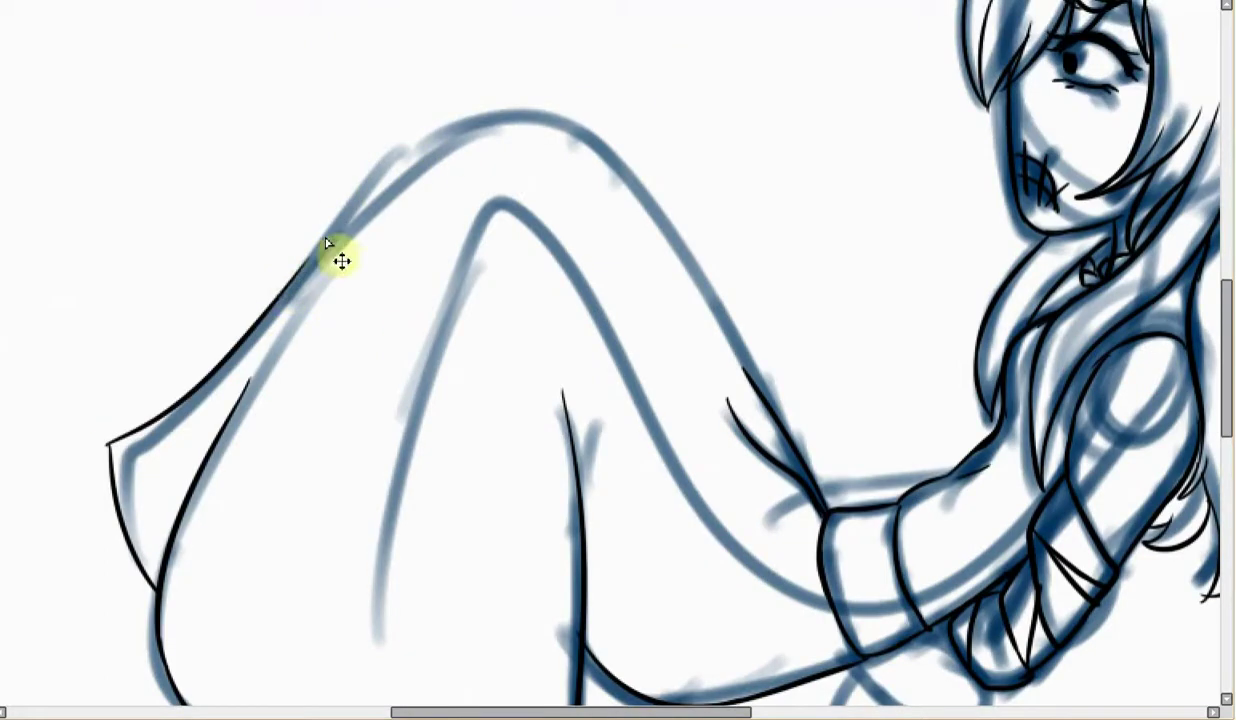
mouse_move(370, 198)
left_mouse_down()
mouse_move(684, 276)
mouse_move(687, 245)
mouse_move(670, 243)
left_mouse_up()
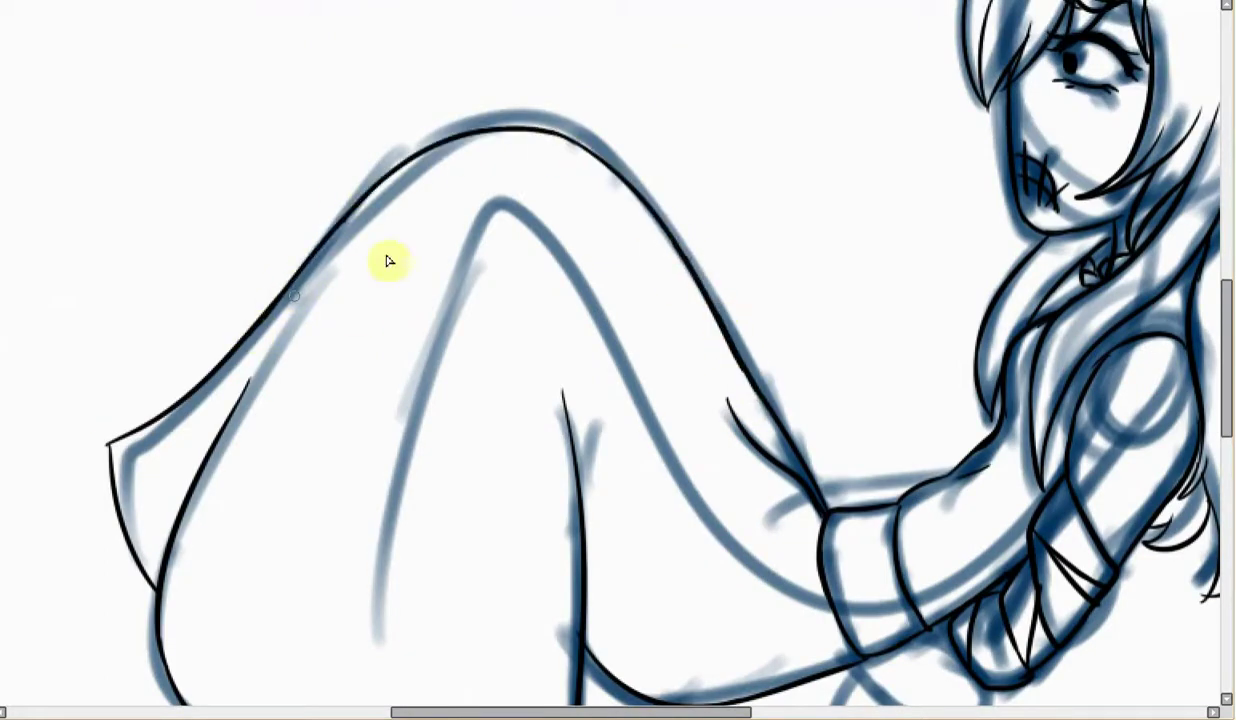
Ink the bow loop and the wavy ribbon tails hanging below the waistband, undoing the misplaced strokes
scroll(444, 406, "down", 2)
scroll(709, 268, "up", 4)
mouse_move(694, 318)
left_mouse_down()
mouse_move(557, 452)
mouse_move(588, 370)
left_mouse_up()
left_click_drag(588, 370, 568, 458)
mouse_move(570, 392)
left_mouse_down()
mouse_move(548, 660)
mouse_move(477, 532)
mouse_move(462, 458)
mouse_move(483, 414)
left_mouse_up()
key("ctrl+z")
left_click_drag(478, 530, 533, 441)
key("ctrl+z")
key("ctrl+z")
mouse_move(490, 588)
left_mouse_down()
mouse_move(447, 488)
mouse_move(475, 532)
mouse_move(506, 410)
mouse_move(646, 654)
mouse_move(540, 438)
left_mouse_up()
key("ctrl+z")
left_click_drag(625, 453, 733, 373)
key("ctrl+z")
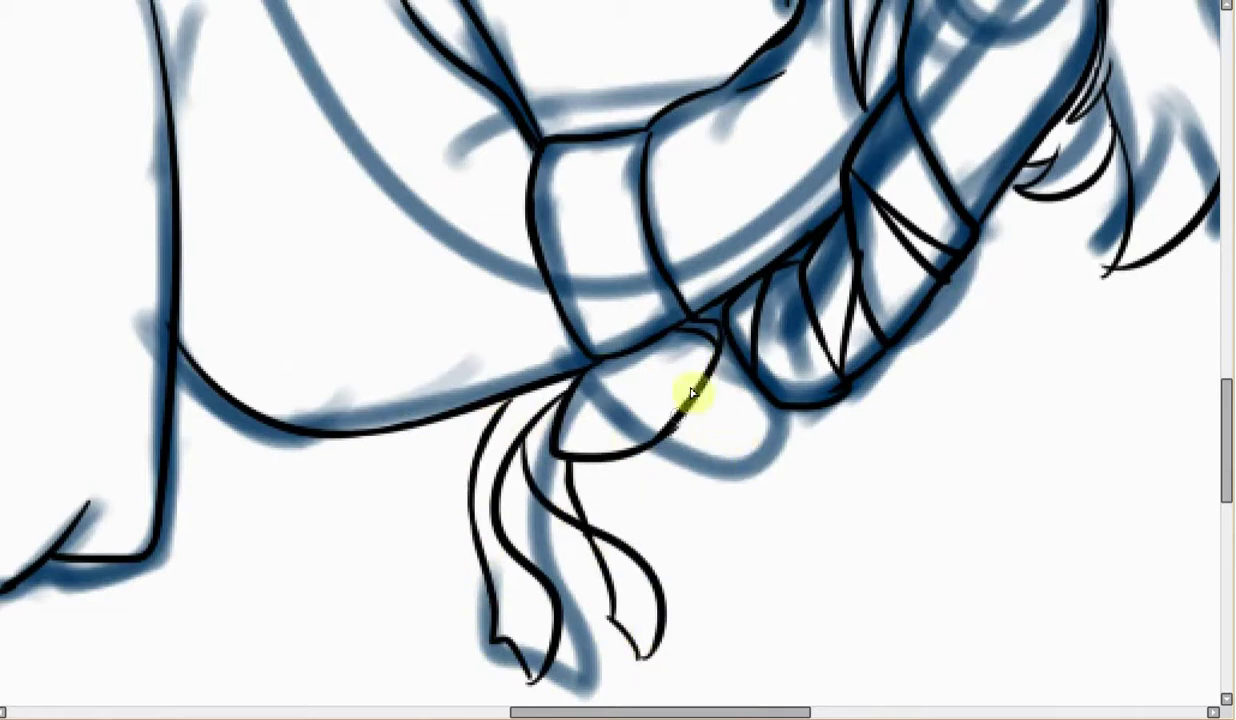
Hide the blue rough sketch so only the black line art is displayed
scroll(690, 385, "down", 4)
scroll(905, 280, "up", 3)
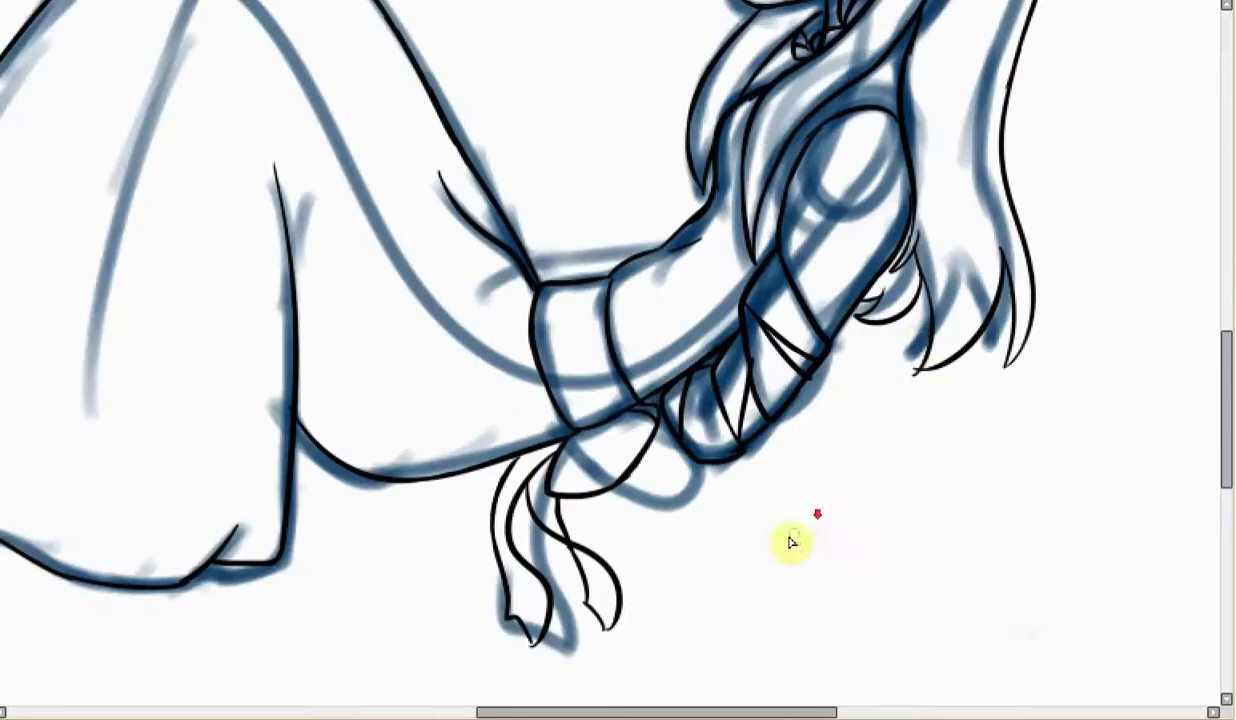
scroll(923, 335, "down", 2)
left_click_drag(1229, 414, 1229, 360)
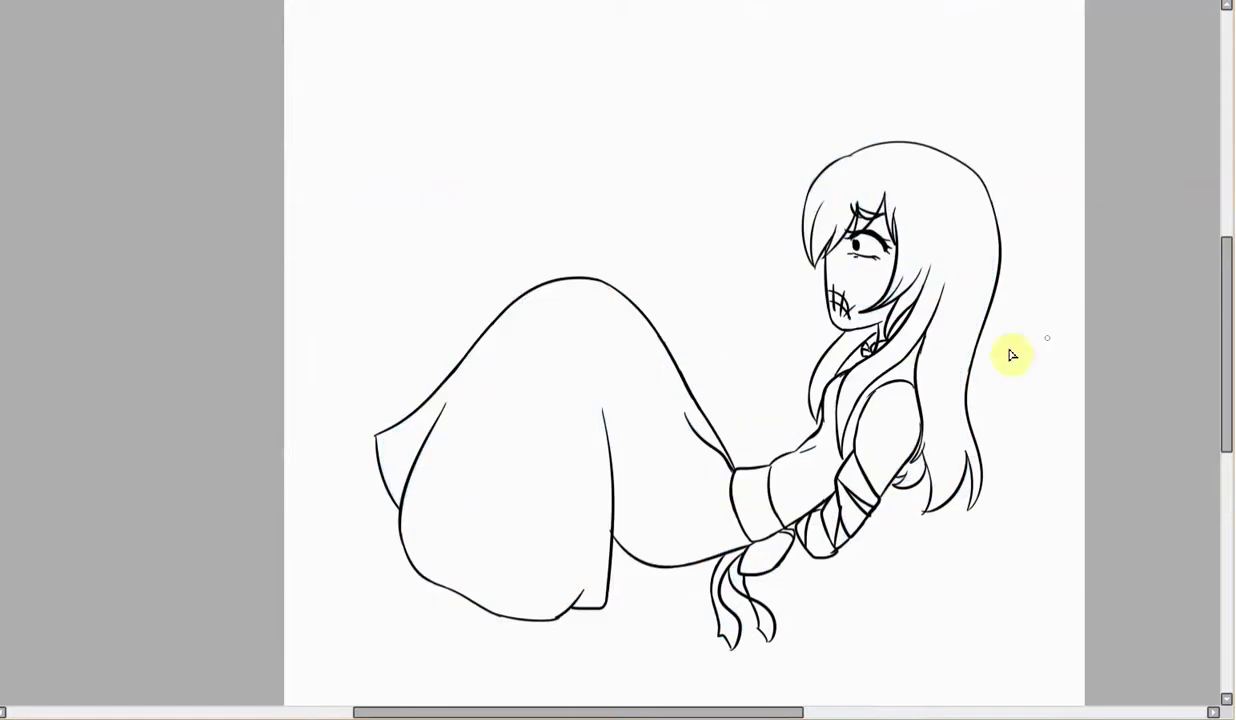
Ink the choker's missing edge and the scalloped lace trim above the shoulder
scroll(870, 362, "up", 4)
left_click_drag(879, 308, 903, 322)
mouse_move(783, 393)
left_mouse_down()
mouse_move(890, 433)
mouse_move(812, 412)
left_mouse_up()
key("ctrl+z")
left_click_drag(813, 416, 858, 435)
left_click_drag(851, 436, 876, 449)
left_click_drag(736, 289, 722, 308)
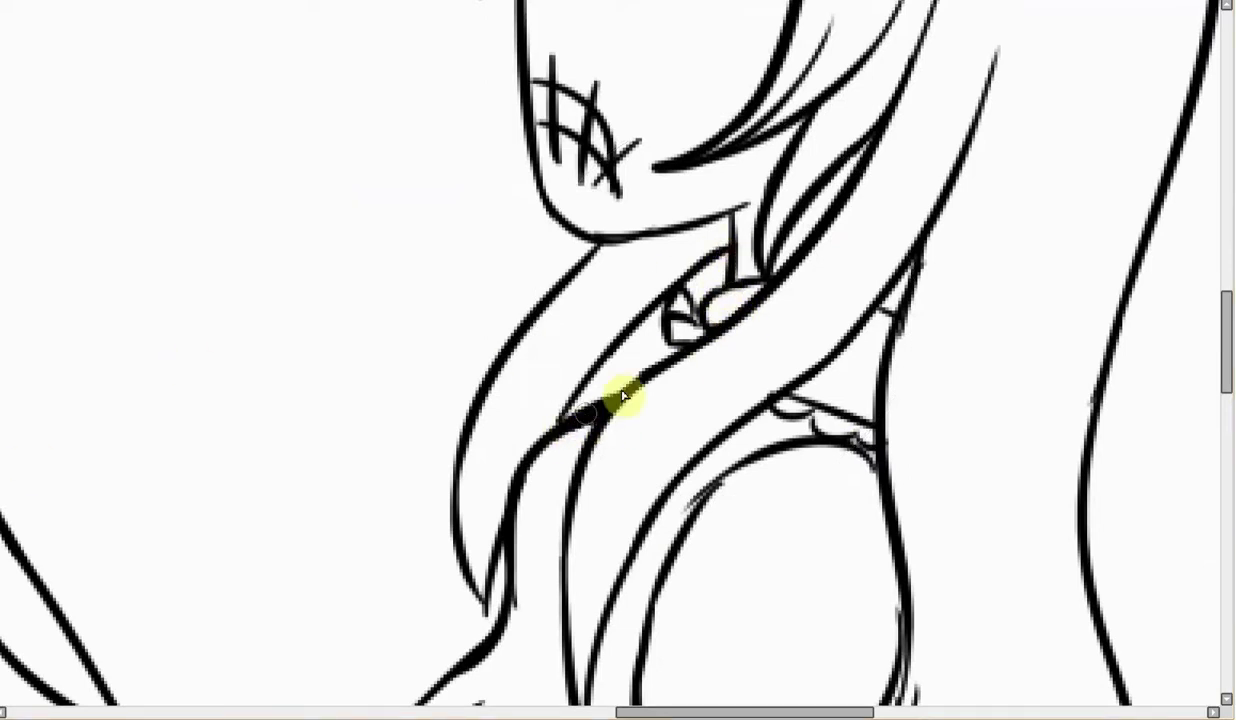
Thicken and clean up the outlines of the shoulder and the surrounding hair locks
left_click_drag(657, 585, 718, 483)
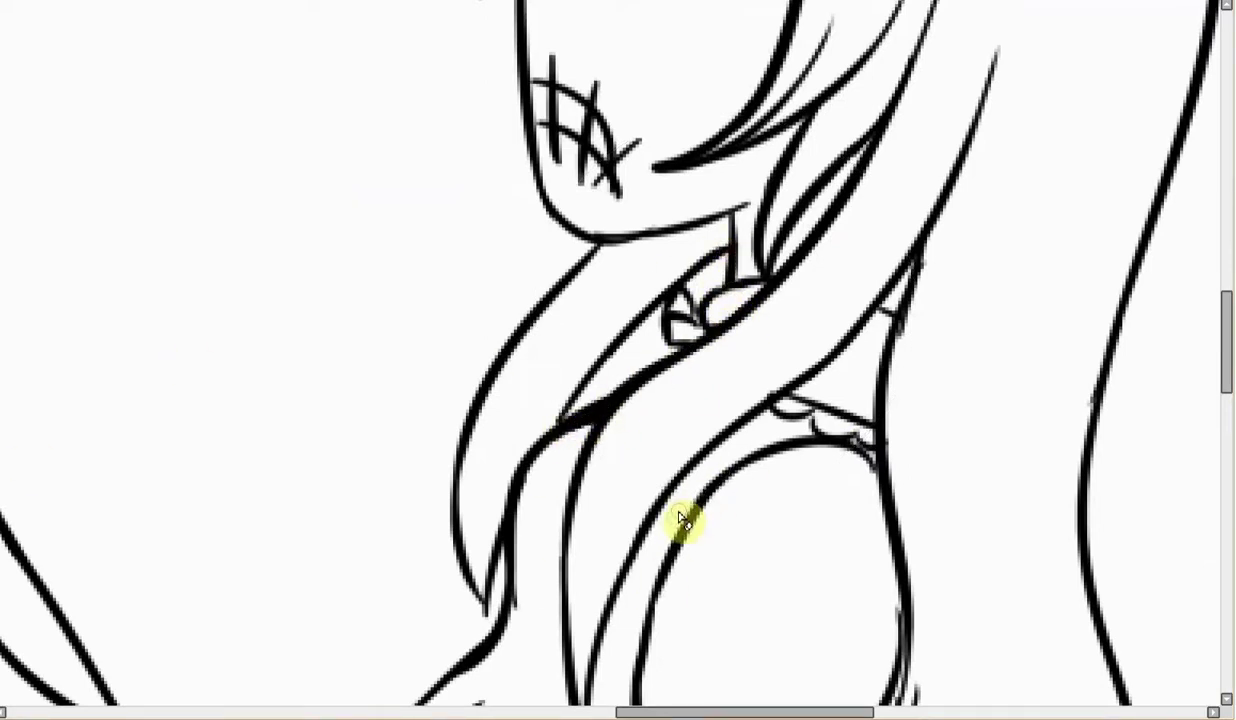
mouse_move(488, 600)
left_mouse_down()
mouse_move(477, 414)
mouse_move(538, 201)
mouse_move(530, 116)
mouse_move(553, 212)
left_mouse_up()
scroll(513, 294, "up", 3)
mouse_move(517, 318)
left_mouse_down()
mouse_move(532, 483)
mouse_move(535, 257)
mouse_move(502, 334)
mouse_move(467, 297)
left_mouse_up()
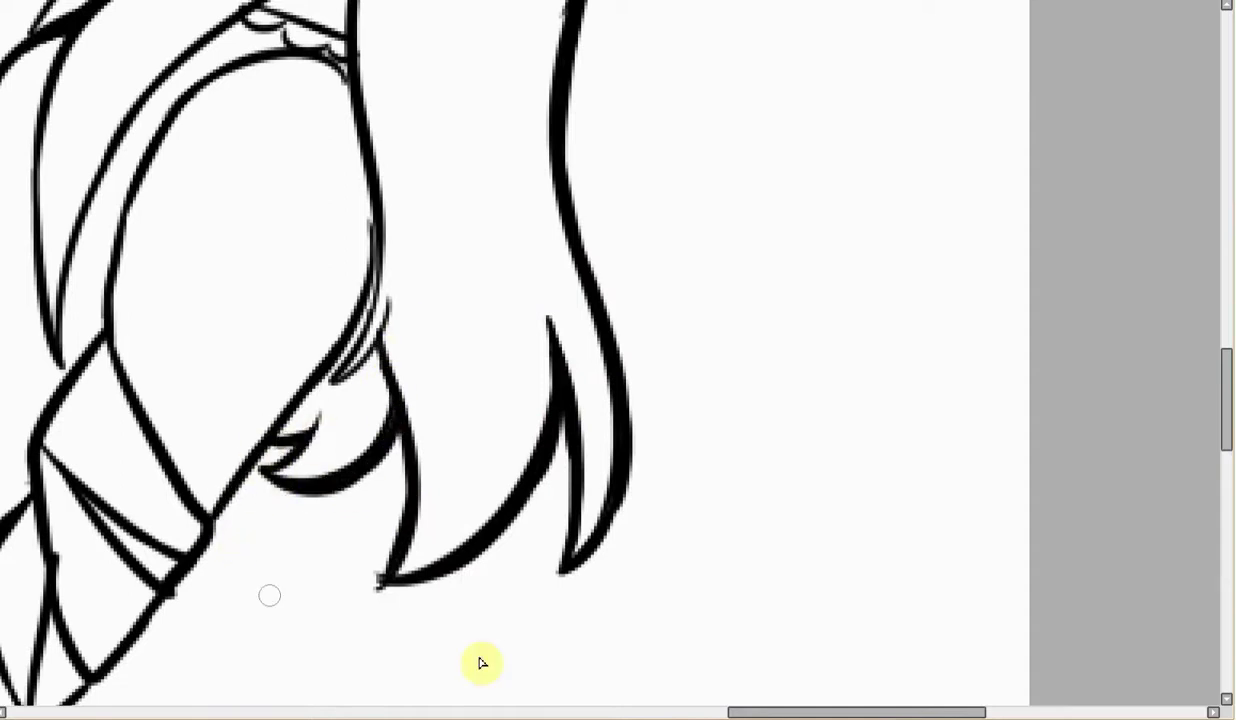
Thicken the outer contour of the bandaged forearm and hand
left_click_drag(733, 712, 621, 712)
scroll(598, 448, "down", 5)
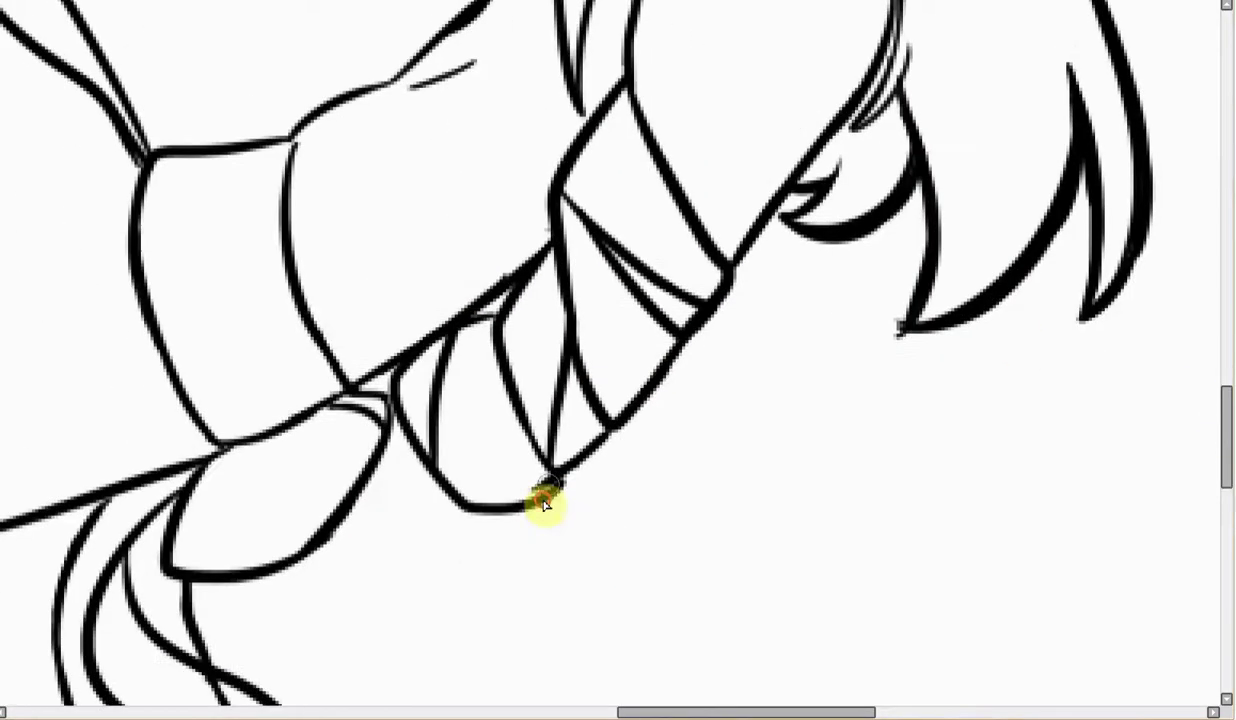
left_click_drag(593, 453, 795, 195)
mouse_move(395, 414)
left_mouse_down()
mouse_move(475, 513)
mouse_move(513, 519)
mouse_move(578, 462)
left_mouse_up()
left_click_drag(703, 712, 649, 712)
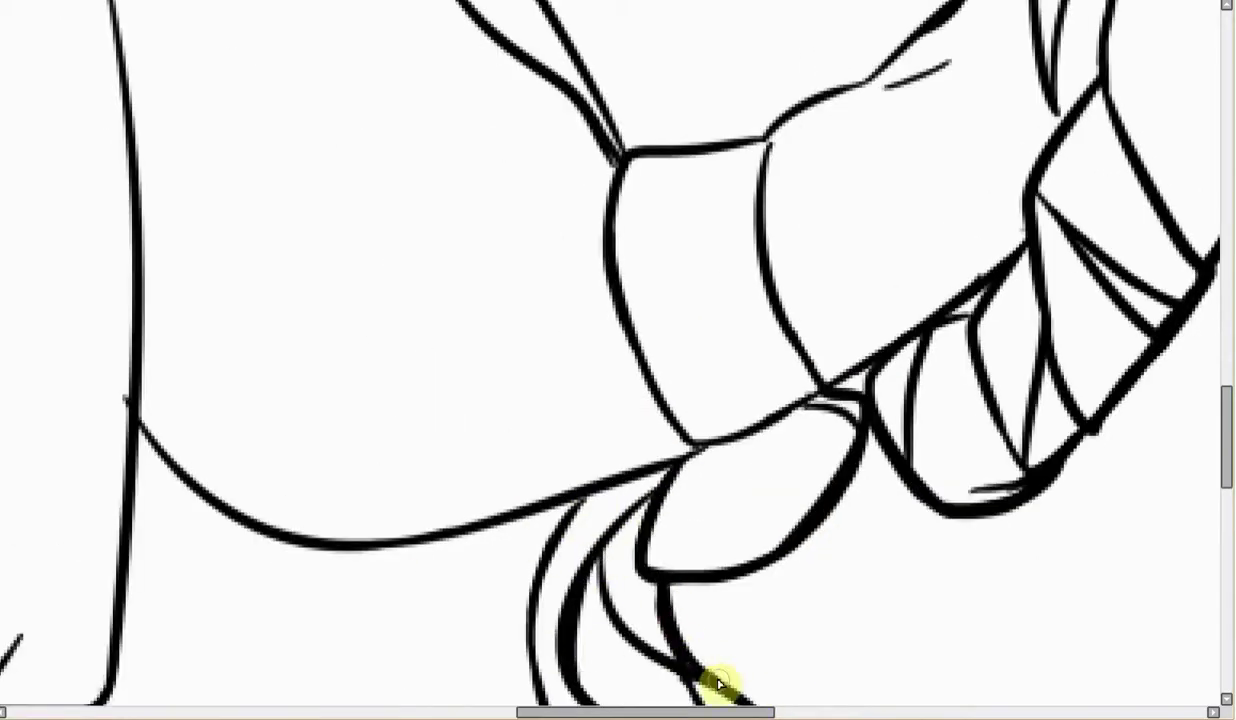
Thicken the outlines of the two hanging ribbon tails and the gown's underside curve beside them
left_click_drag(1226, 450, 1230, 487)
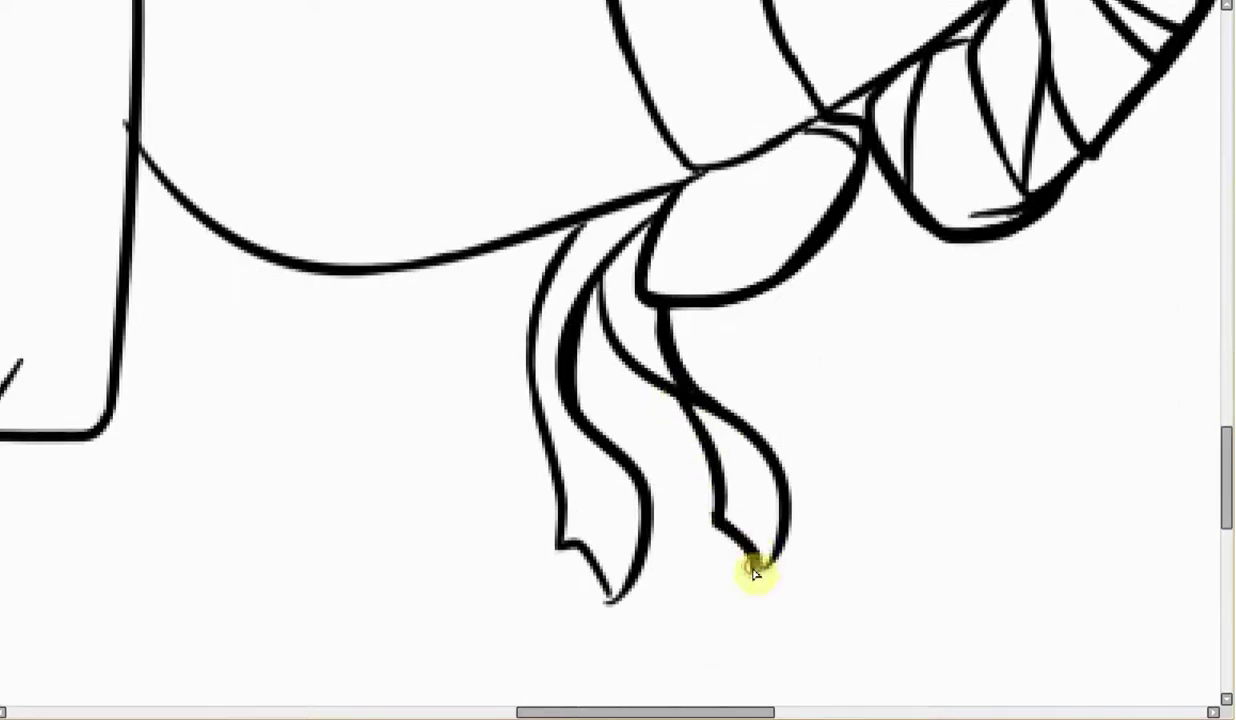
mouse_move(657, 515)
left_mouse_down()
mouse_move(560, 557)
mouse_move(568, 254)
left_mouse_up()
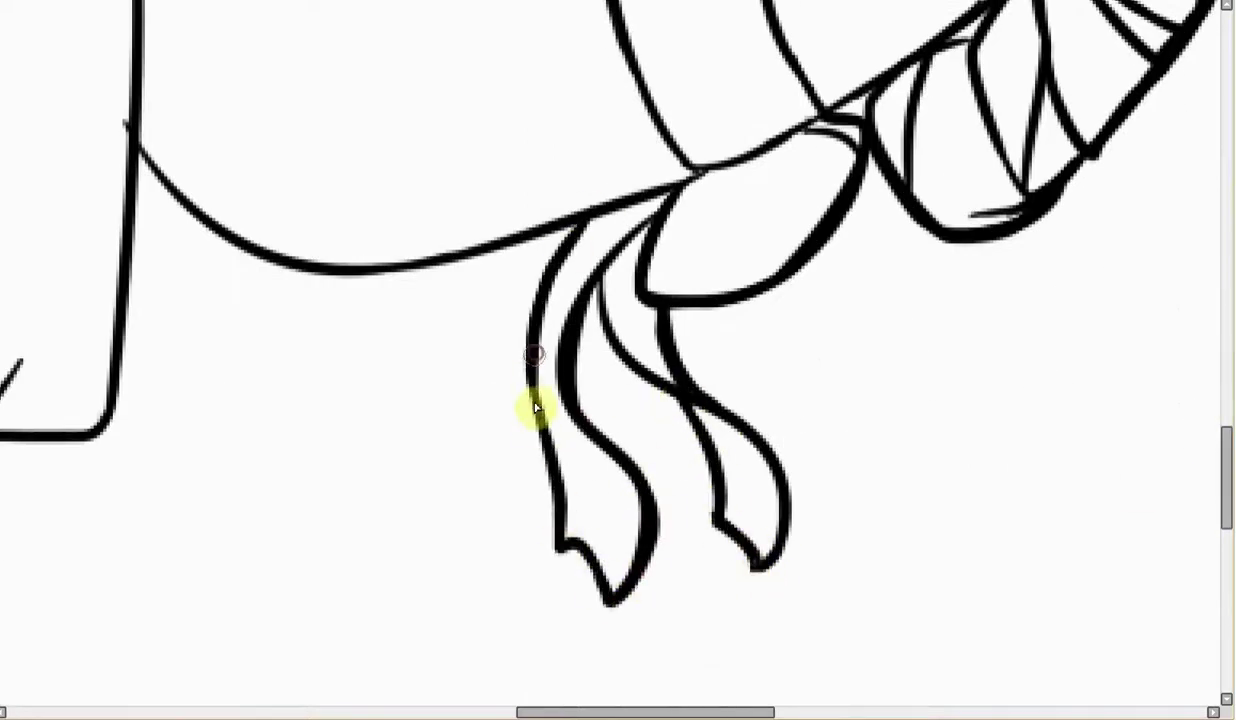
mouse_move(140, 150)
left_mouse_down()
mouse_move(407, 281)
mouse_move(546, 237)
left_mouse_up()
Thicken the gown's bottom contour, from the squared hem corner along the wavy lower edge to the rounded far side
left_click_drag(600, 712, 440, 713)
mouse_move(298, 392)
left_mouse_down()
mouse_move(171, 337)
mouse_move(258, 368)
mouse_move(348, 430)
mouse_move(592, 494)
left_mouse_up()
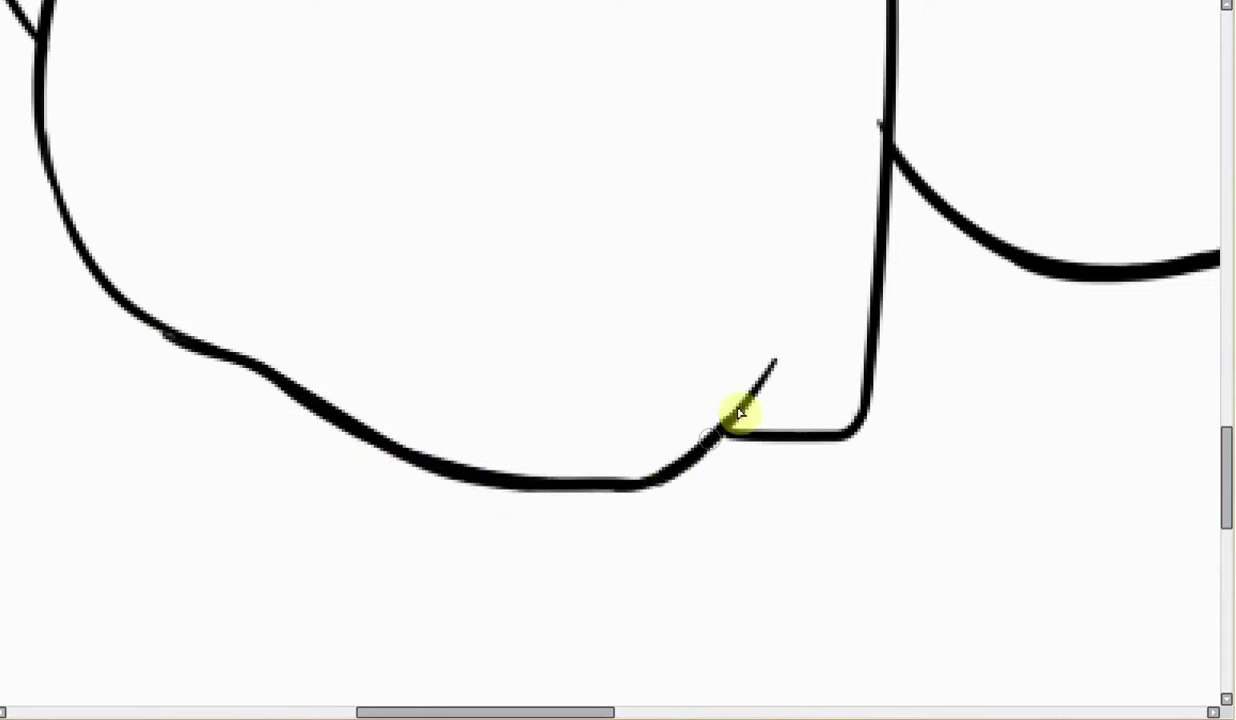
mouse_move(695, 463)
left_mouse_down()
mouse_move(786, 441)
mouse_move(886, 303)
mouse_move(891, 265)
left_mouse_up()
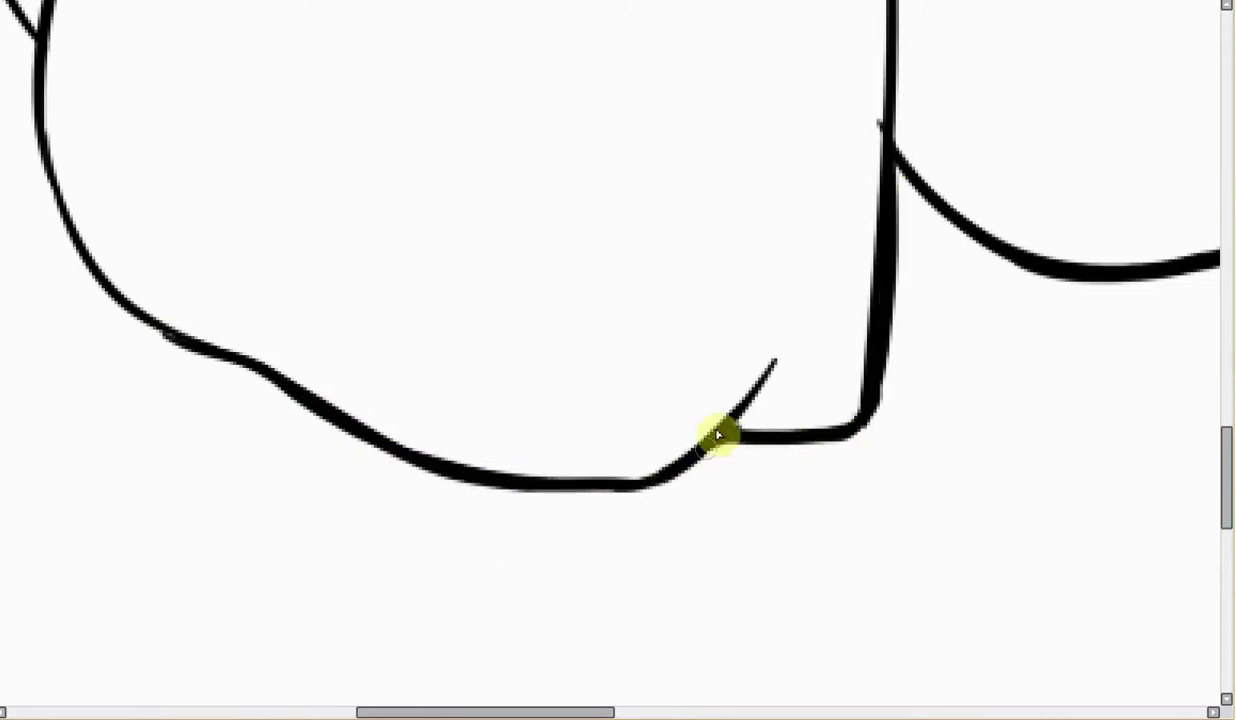
mouse_move(497, 476)
left_mouse_down()
mouse_move(547, 488)
mouse_move(617, 485)
mouse_move(723, 433)
left_mouse_up()
left_click_drag(540, 712, 483, 712)
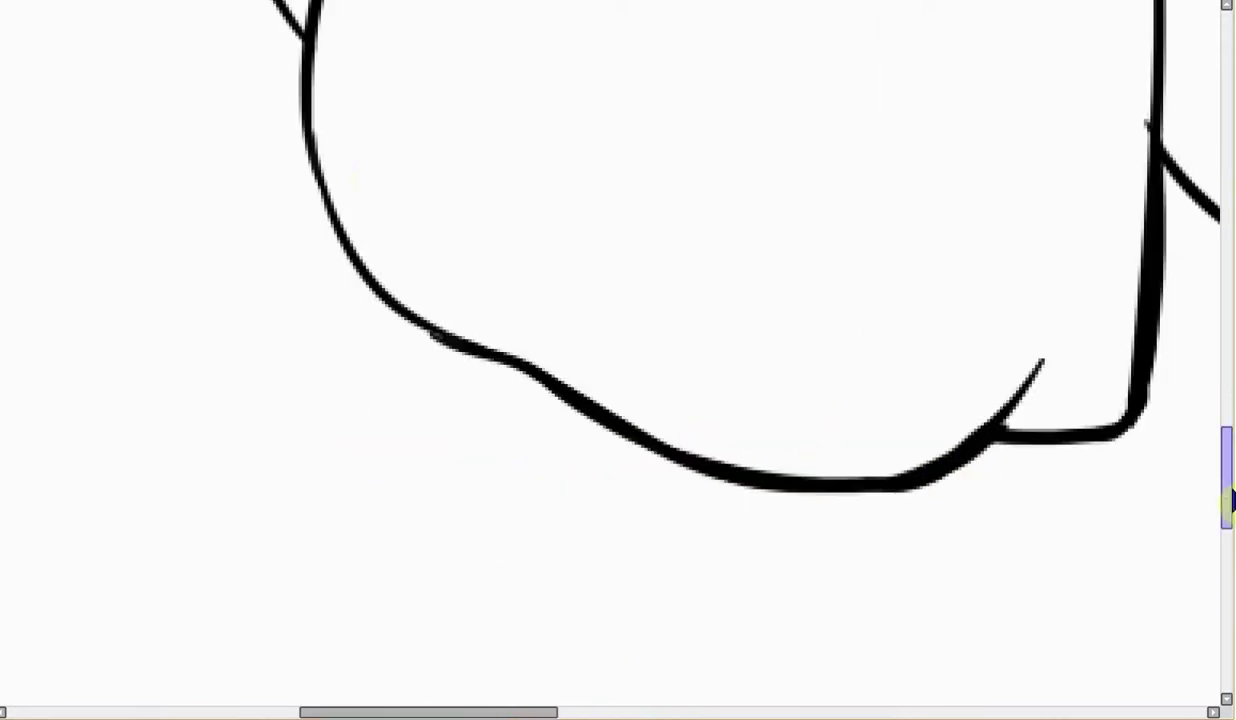
scroll(1218, 503, "up", 3)
mouse_move(300, 170)
left_mouse_down()
mouse_move(320, 298)
mouse_move(414, 455)
mouse_move(497, 502)
left_mouse_up()
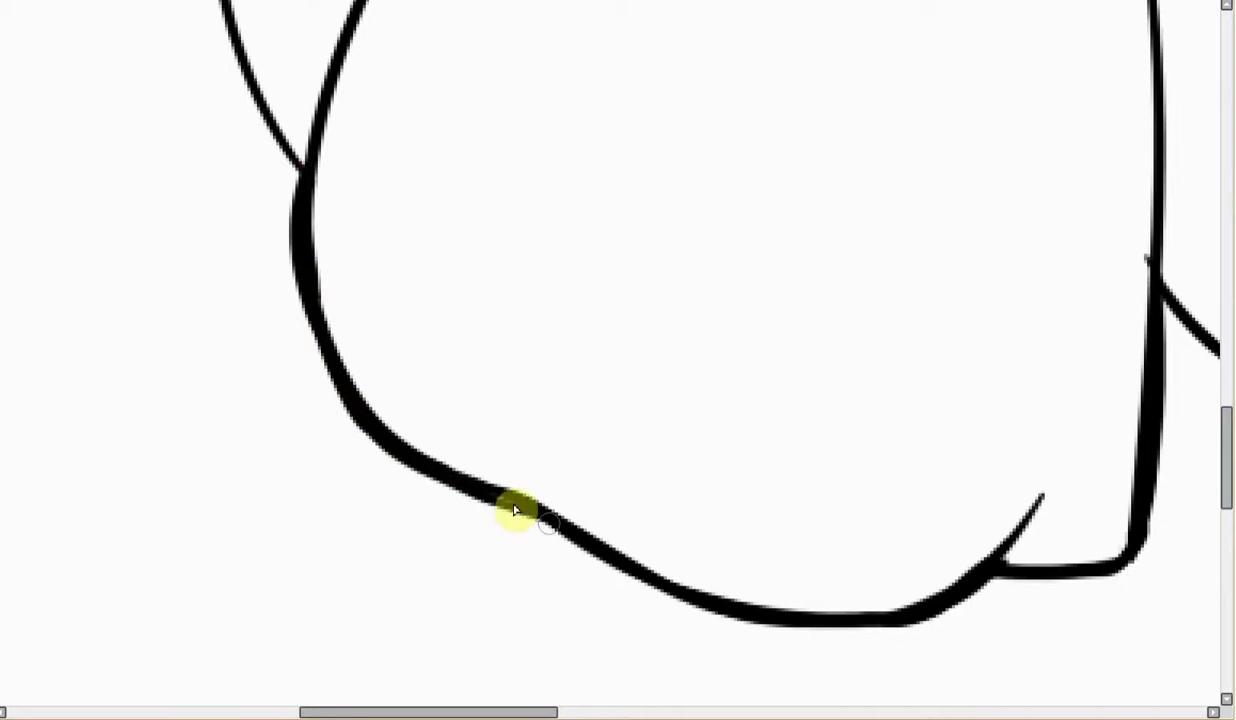
Thicken the gown's trailing outer edge and its contour rising over the raised knees
scroll(1217, 422, "up", 10)
mouse_move(210, 348)
left_mouse_down()
mouse_move(276, 596)
mouse_move(300, 628)
left_mouse_up()
mouse_move(200, 334)
left_mouse_down()
mouse_move(430, 188)
mouse_move(491, 102)
left_mouse_up()
scroll(1214, 367, "up", 10)
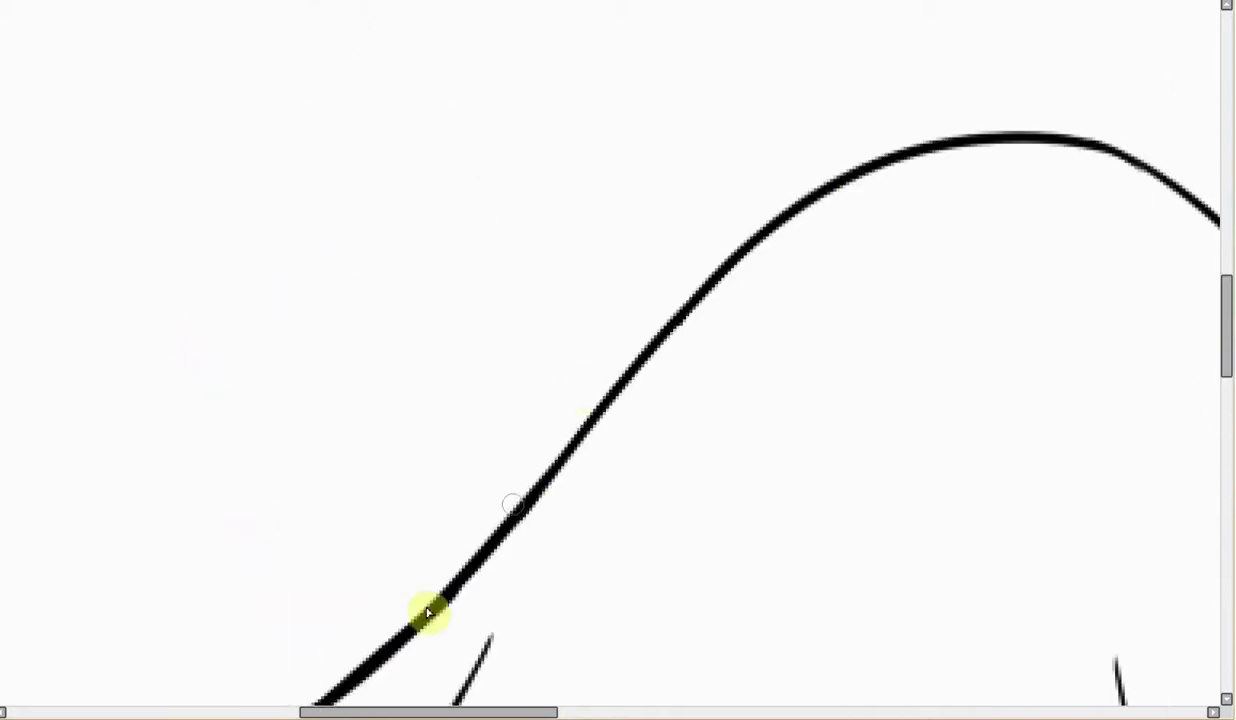
mouse_move(544, 486)
left_mouse_down()
mouse_move(742, 248)
mouse_move(1109, 152)
left_mouse_up()
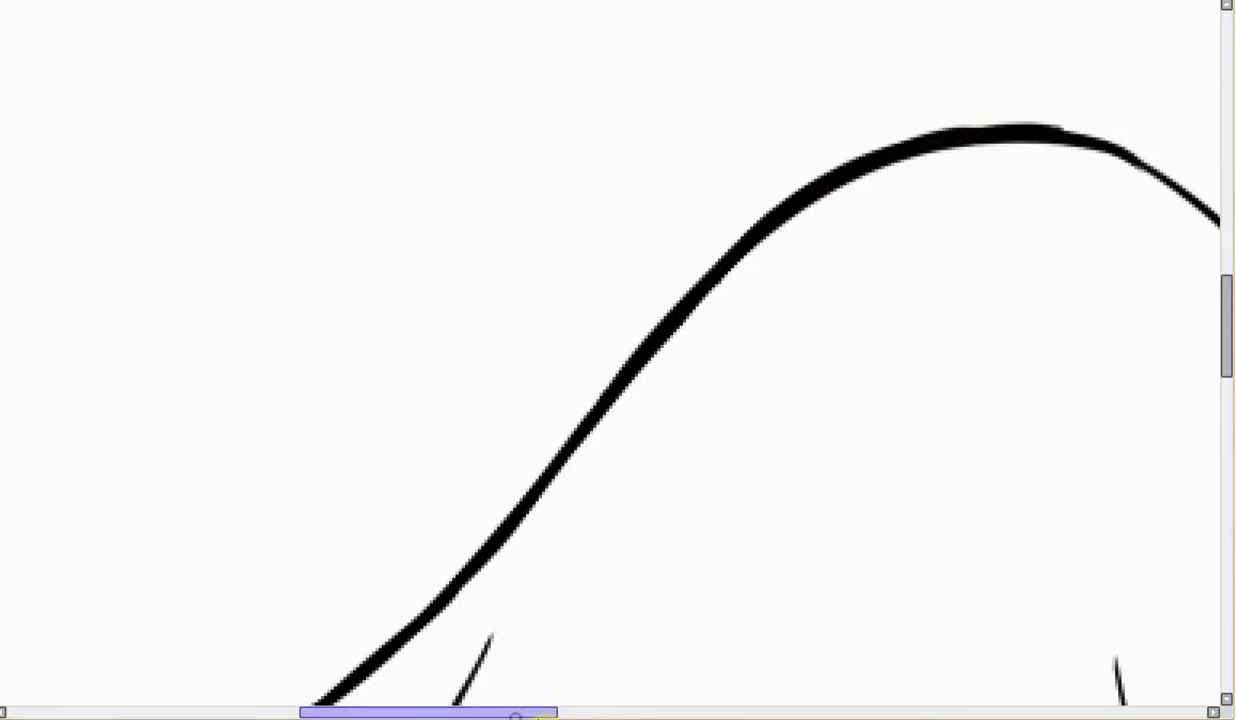
Thicken the contour from the knees down to the waist, across the sash's upper edge and along the torso's front
scroll(1109, 152, "right", 15)
mouse_move(218, 135)
left_mouse_down()
mouse_move(370, 207)
mouse_move(361, 190)
mouse_move(471, 282)
mouse_move(596, 520)
mouse_move(691, 579)
mouse_move(667, 638)
mouse_move(692, 680)
left_mouse_up()
left_click_drag(1226, 372, 1226, 430)
left_click_drag(705, 305, 820, 500)
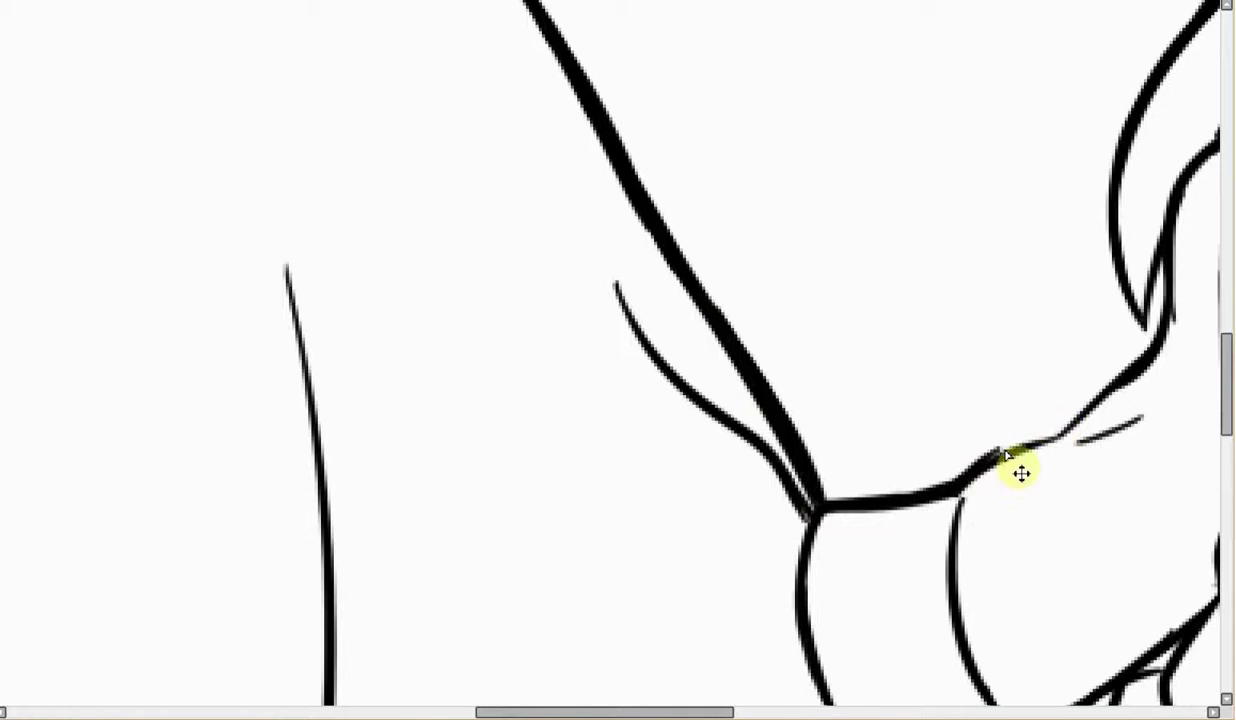
left_click_drag(1067, 436, 1174, 299)
scroll(1027, 355, "down", 5)
left_click_drag(662, 712, 822, 712)
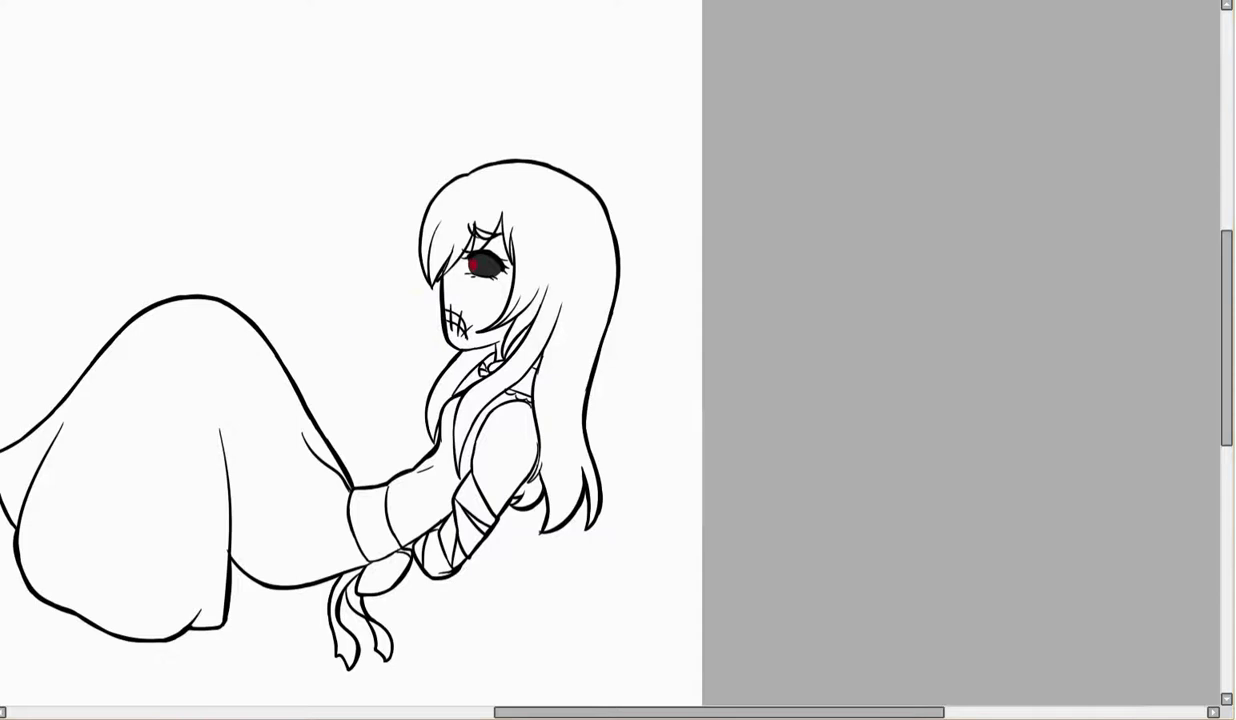
Color the stitched mouth dark navy blue
scroll(535, 316, "up", 6)
mouse_move(395, 290)
left_mouse_down()
mouse_move(340, 327)
mouse_move(328, 291)
mouse_move(400, 309)
left_mouse_up()
scroll(400, 309, "down", 3)
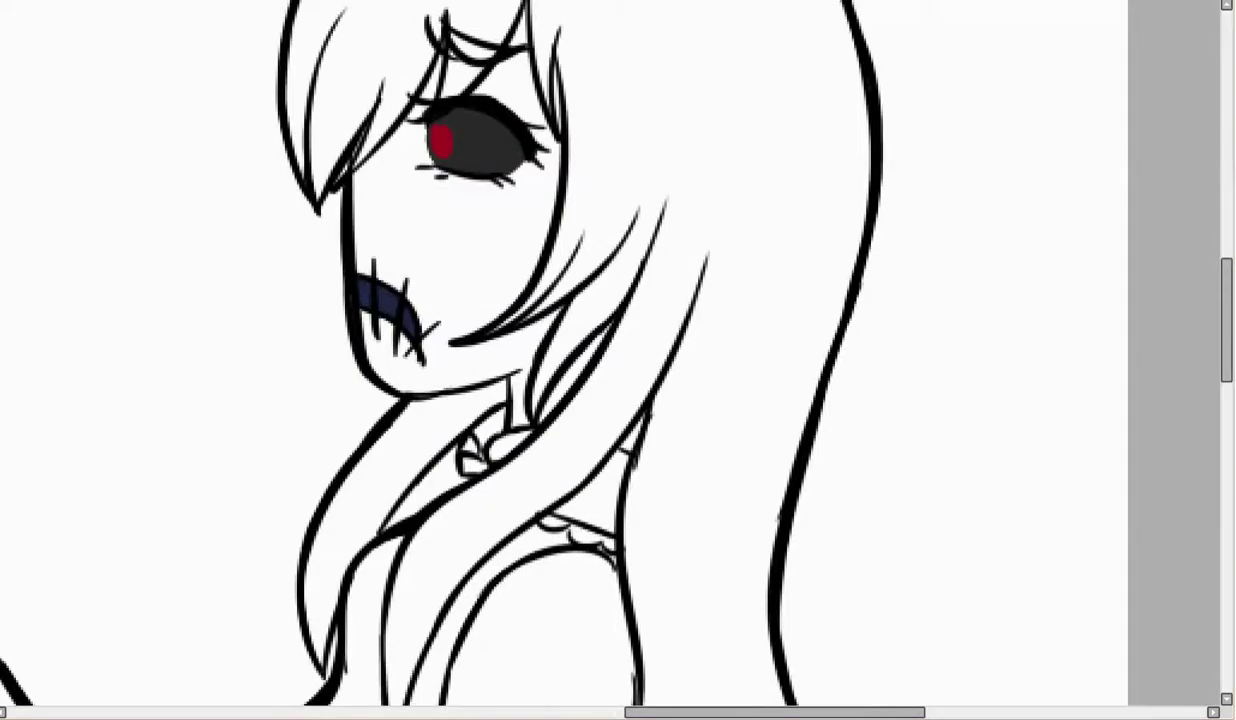
Color the skin of the face, forehead gaps and neck in muted slate blue
scroll(538, 14, "up", 2)
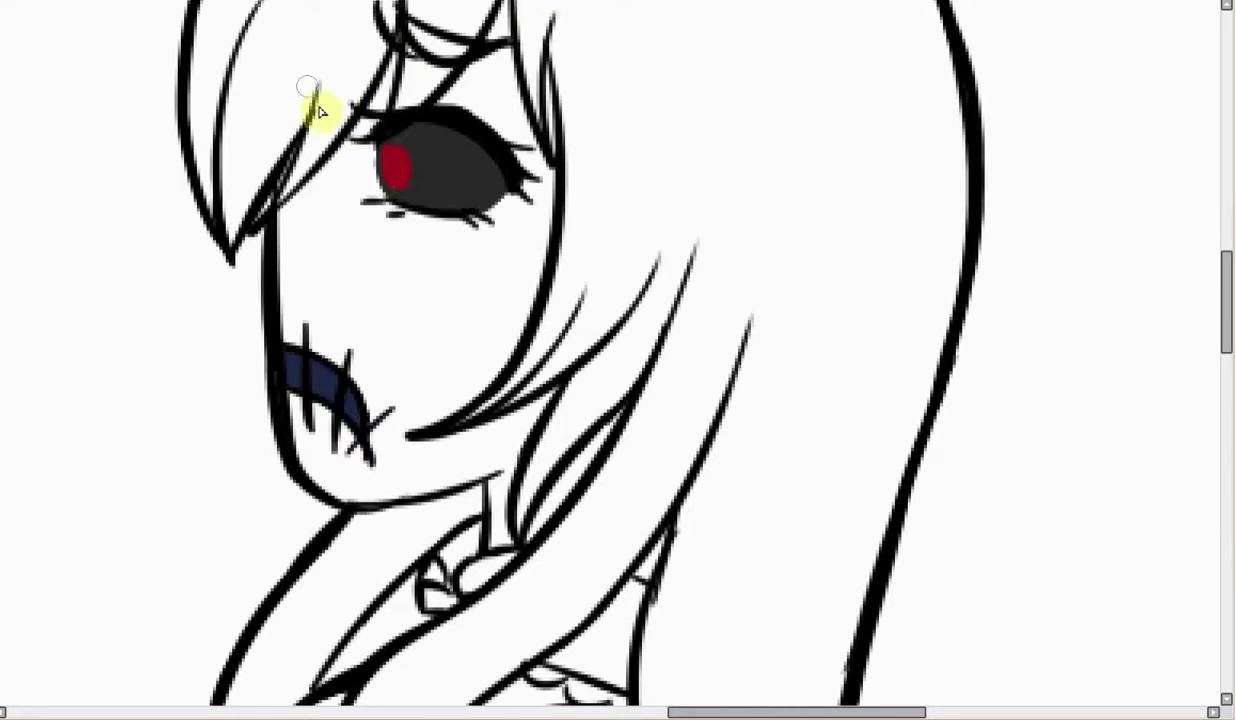
mouse_move(378, 95)
left_mouse_down()
mouse_move(279, 215)
mouse_move(285, 326)
left_mouse_up()
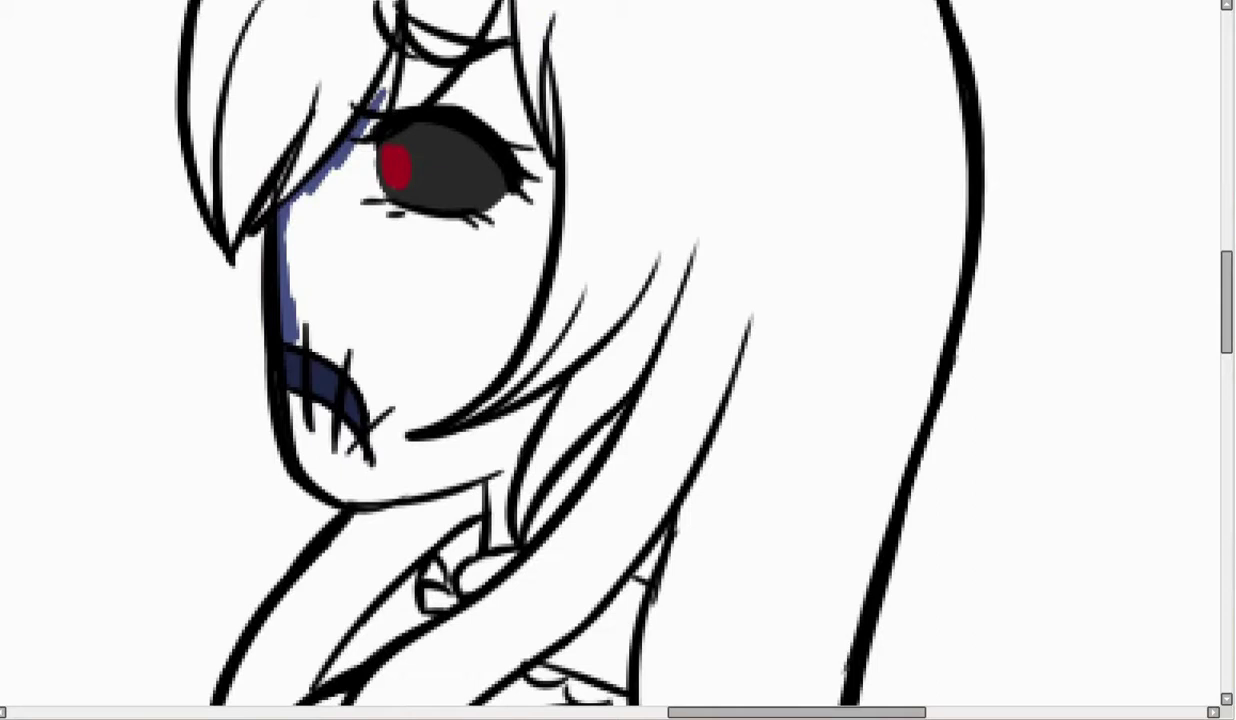
left_click(450, 265)
left_click(480, 108)
left_click(380, 96)
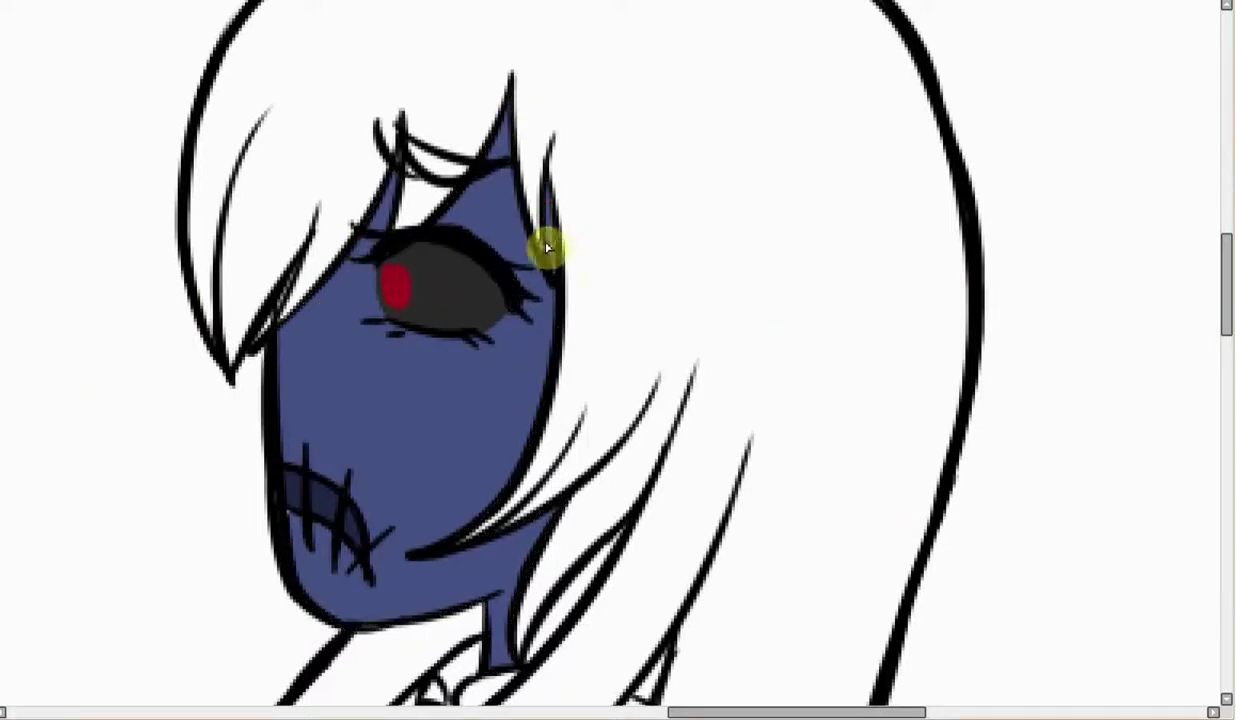
scroll(1082, 395, "down", 4)
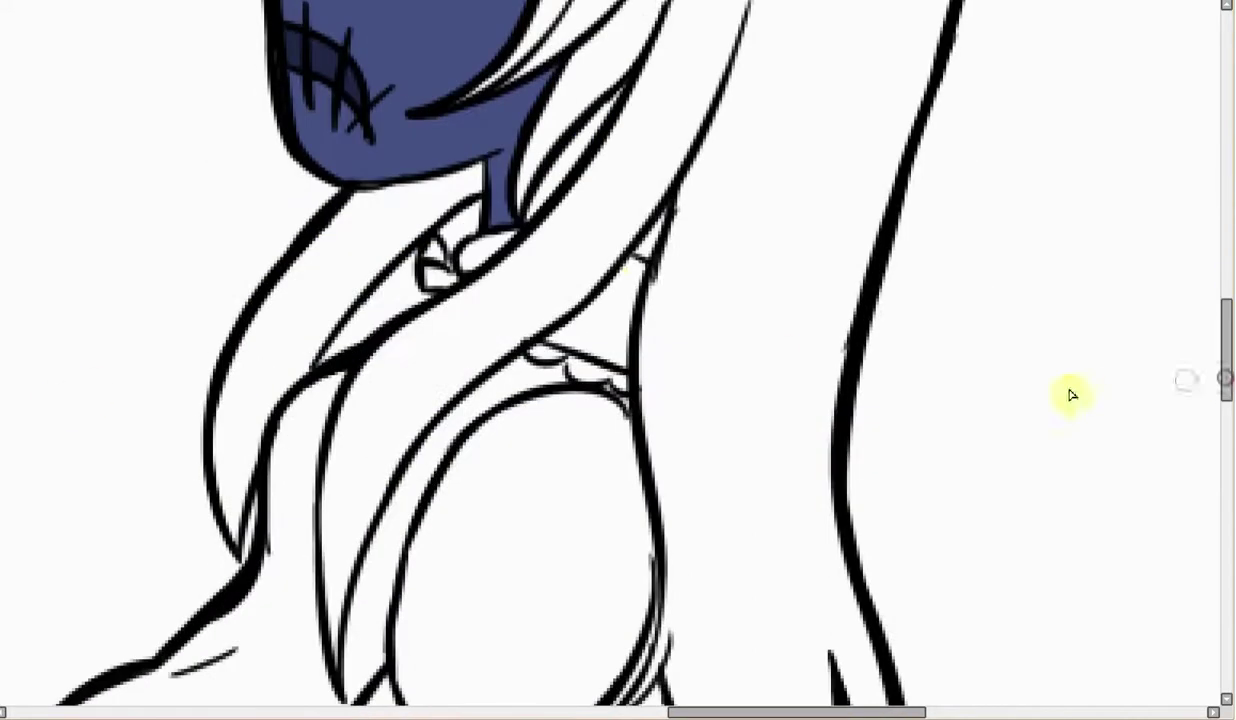
left_click_drag(1226, 390, 1226, 343)
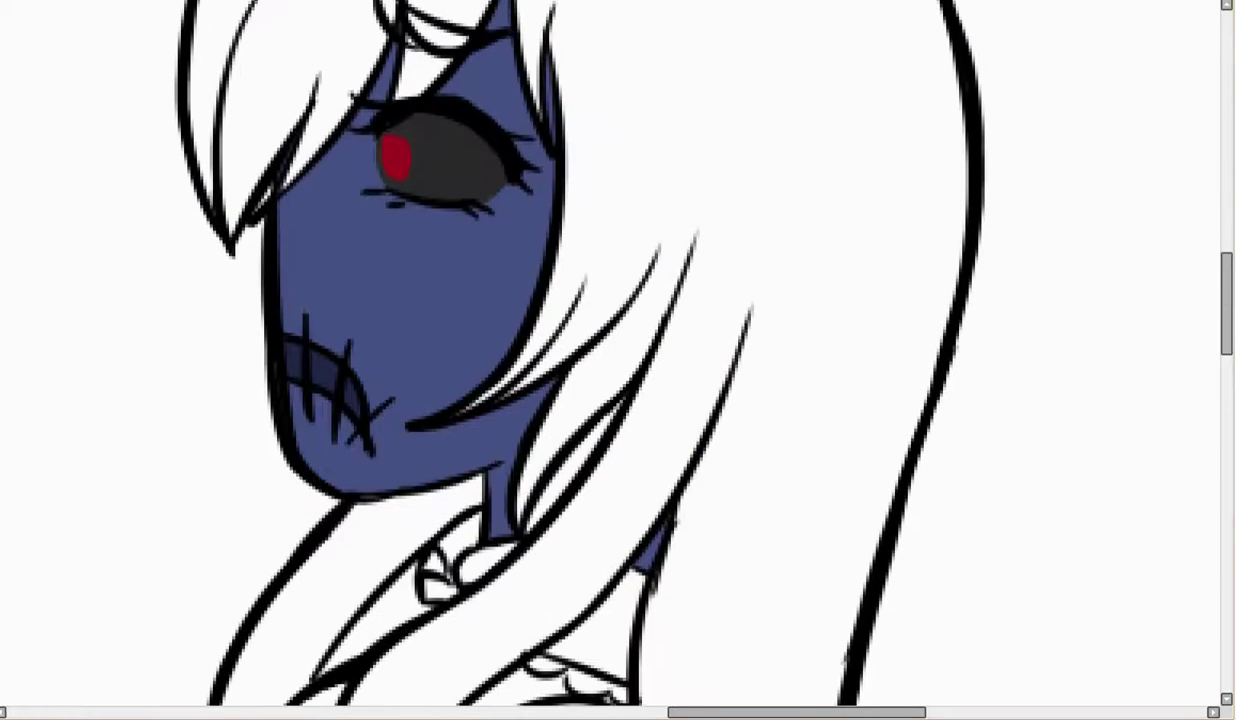
Select all the hair areas, including the fringe, the thin strands by the cheek, the front locks and the lower ends
left_click(410, 45)
left_click(541, 117)
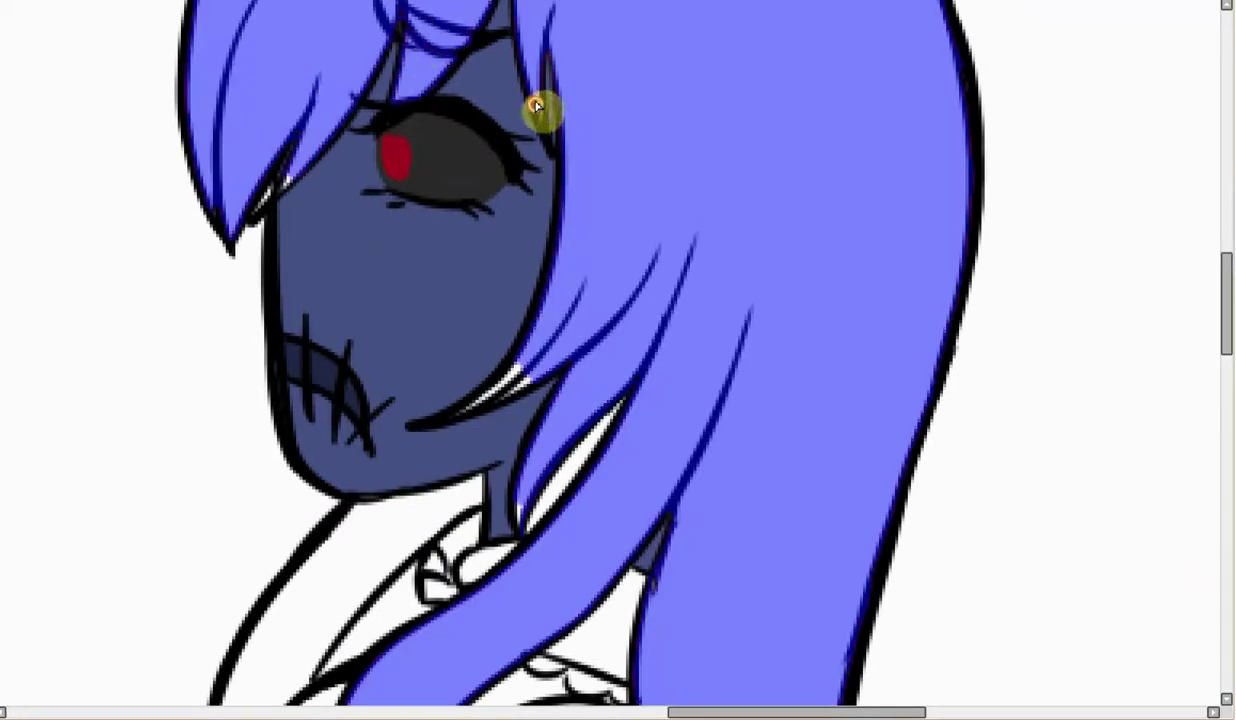
left_click(477, 408)
left_click(505, 386)
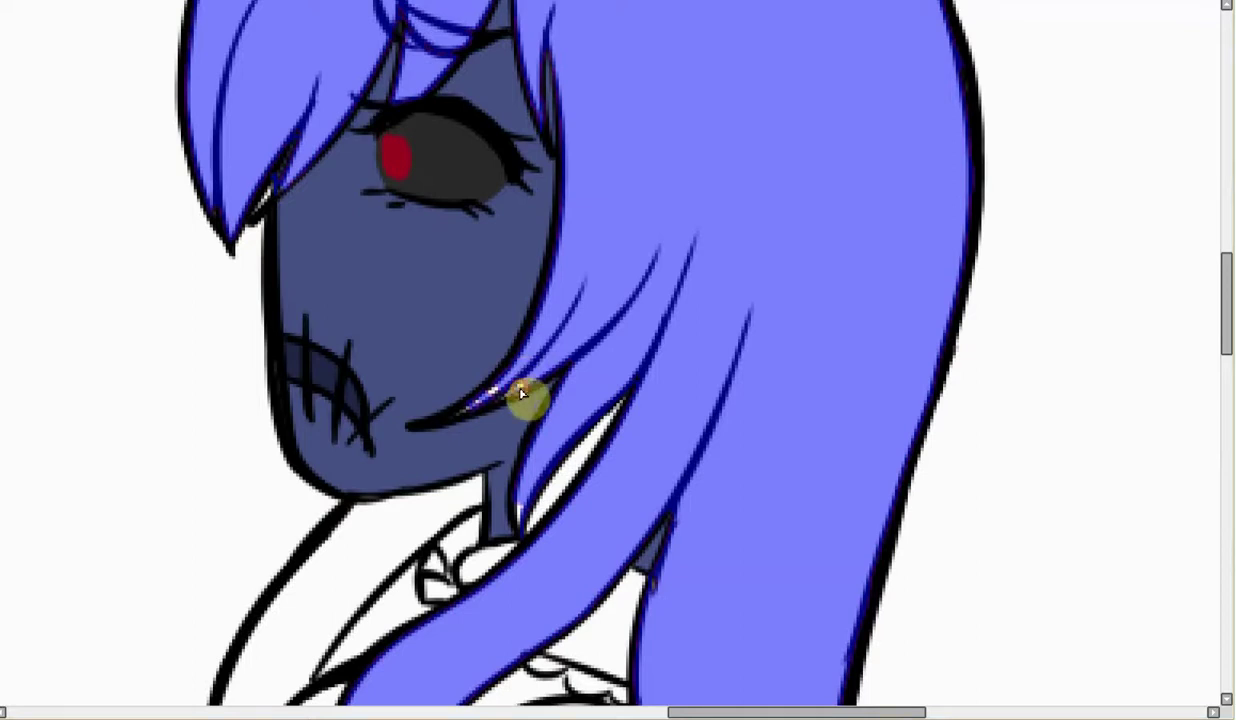
left_click(384, 551)
scroll(486, 582, "up", 1)
scroll(486, 582, "down", 5)
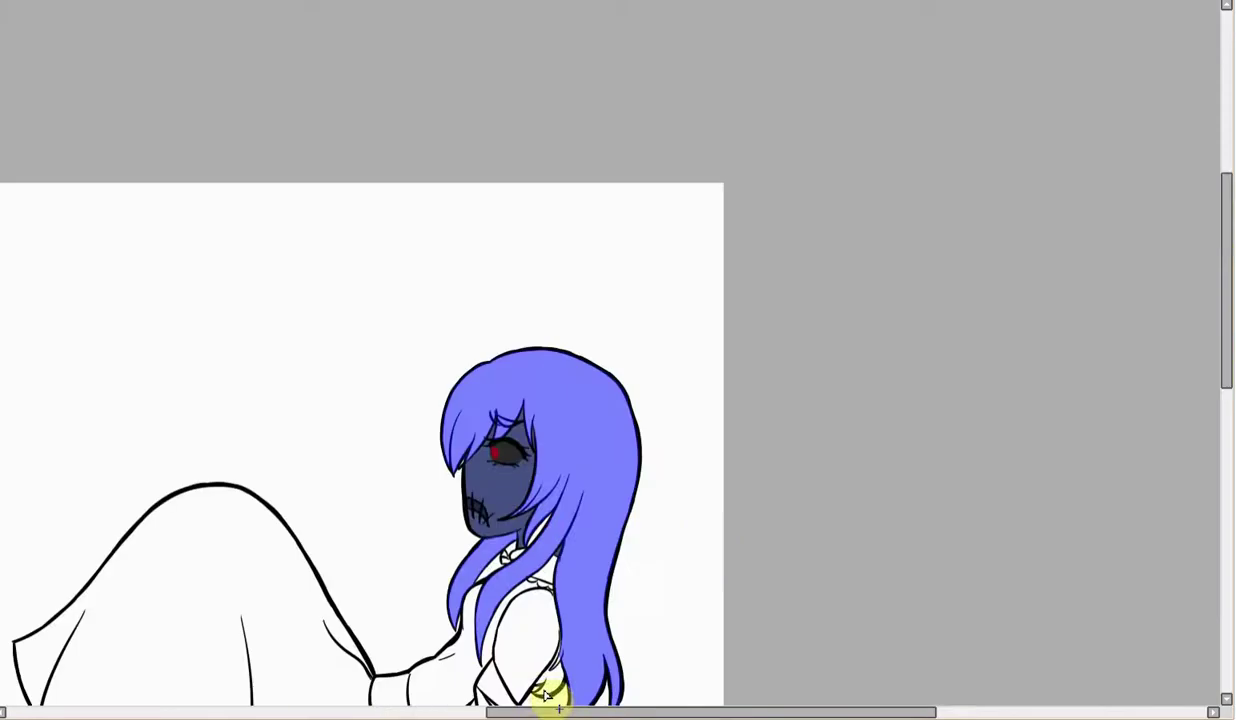
left_click_drag(1225, 369, 1228, 409)
scroll(545, 410, "up", 4)
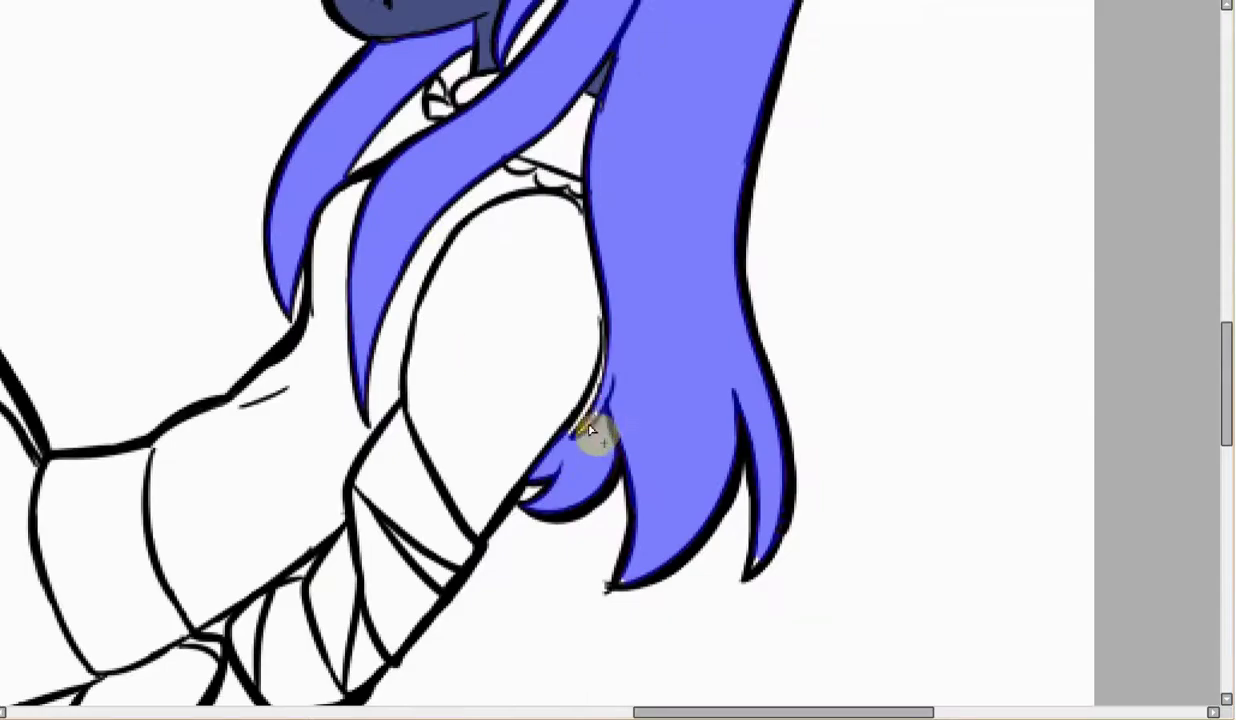
key("ctrl+z")
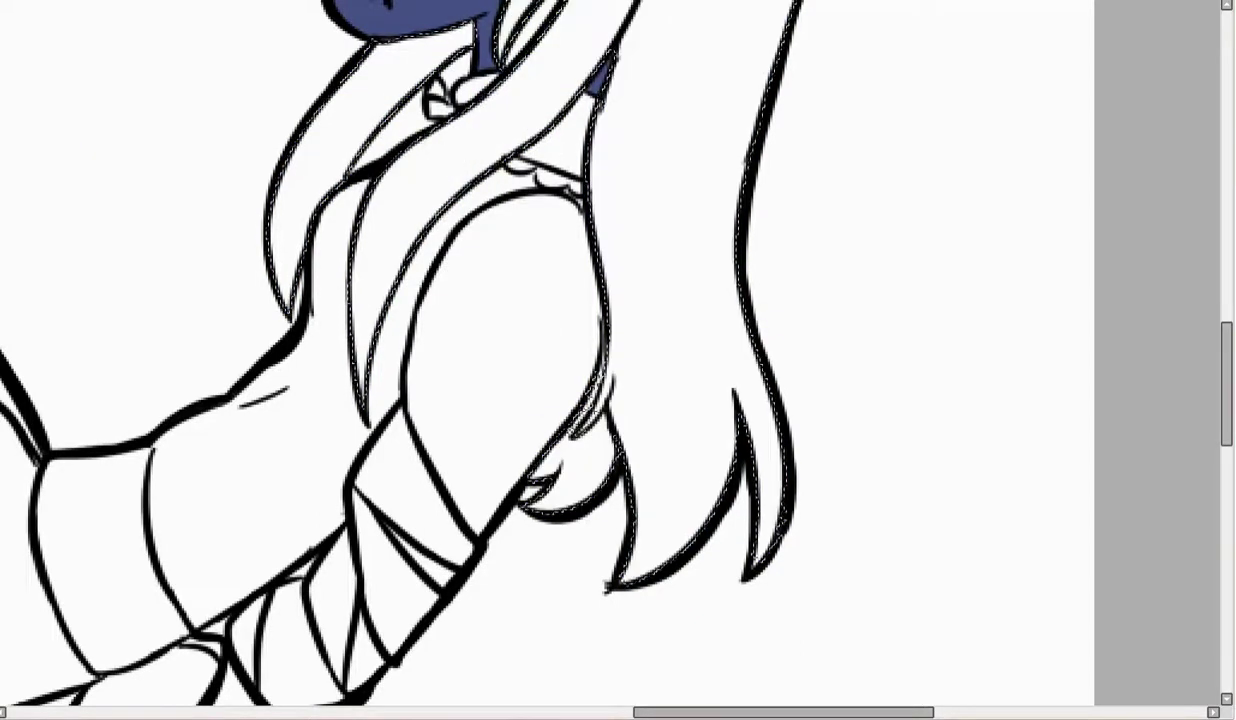
Fill the selected hair with dark navy blue and clear the selection
left_click(412, 149)
key("ctrl+z")
left_click(402, 173)
scroll(592, 92, "down", 2)
left_click_drag(1226, 328, 1226, 255)
key("ctrl+d")
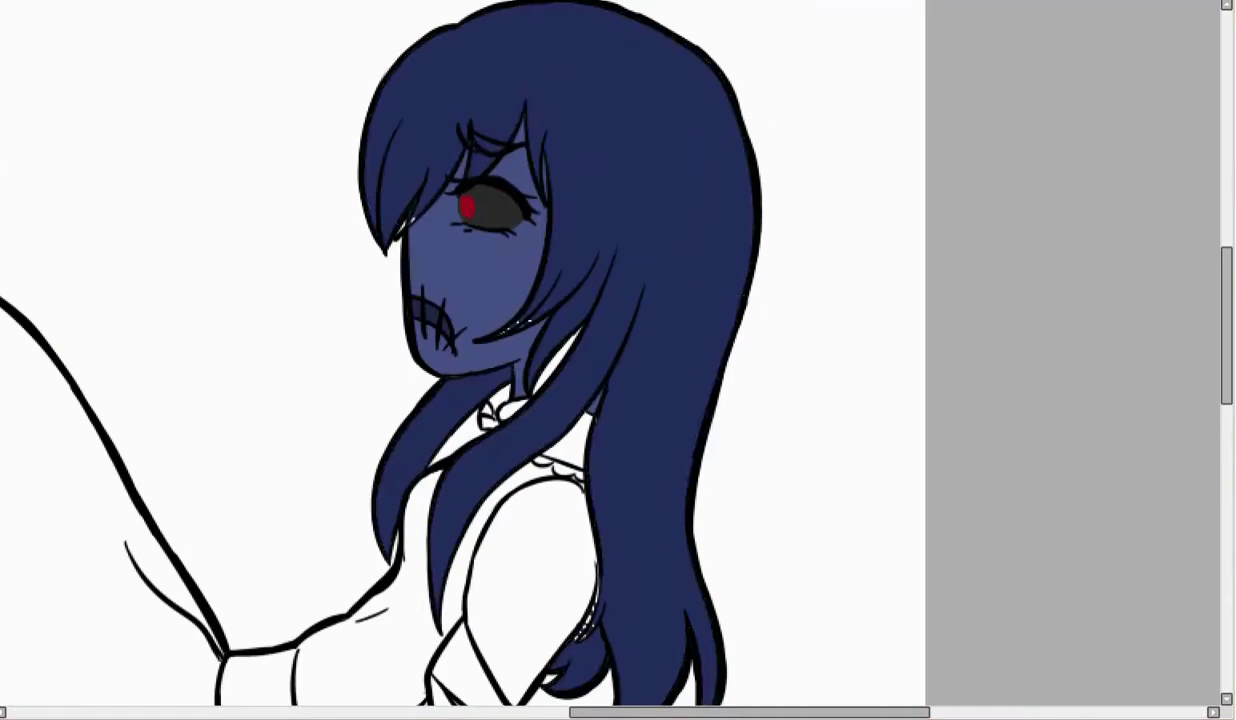
Paint the leftover white gaps between the hair strands by the fringe, cheek and shoulder with the dark navy hair color
scroll(417, 298, "up", 3)
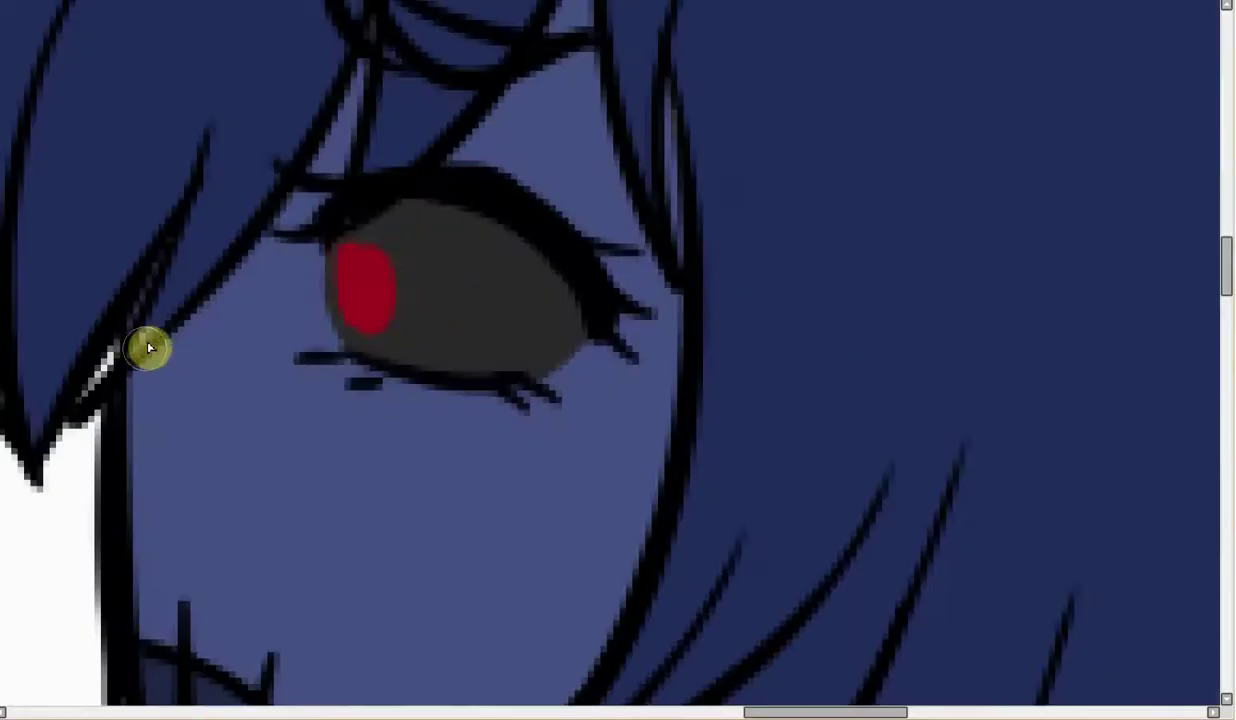
scroll(135, 353, "down", 4)
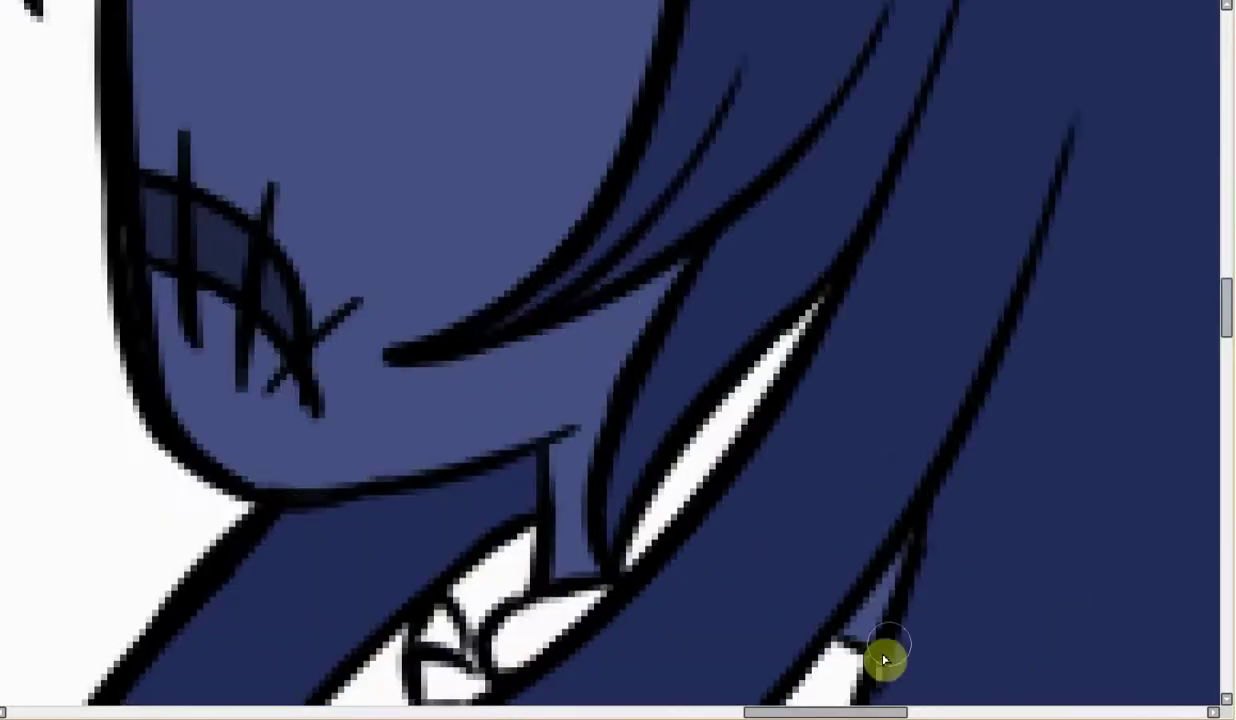
left_click(1228, 388)
left_click(1228, 388)
mouse_move(881, 188)
left_mouse_down()
mouse_move(839, 458)
mouse_move(868, 430)
left_mouse_up()
left_click_drag(1226, 402, 1226, 430)
left_click_drag(870, 713, 971, 714)
Touch up the remaining uncolored spots around the head, filling the neck gap between the hair locks with the slate-blue skin color
left_click_drag(1226, 411, 1226, 187)
left_click_drag(819, 711, 722, 711)
left_click_drag(1227, 235, 1226, 319)
scroll(1195, 480, "up", 1)
left_click_drag(818, 713, 872, 713)
mouse_move(1226, 326)
left_mouse_down()
mouse_move(1226, 430)
mouse_move(1220, 346)
left_mouse_up()
scroll(503, 204, "down", 4)
scroll(345, 47, "up", 1)
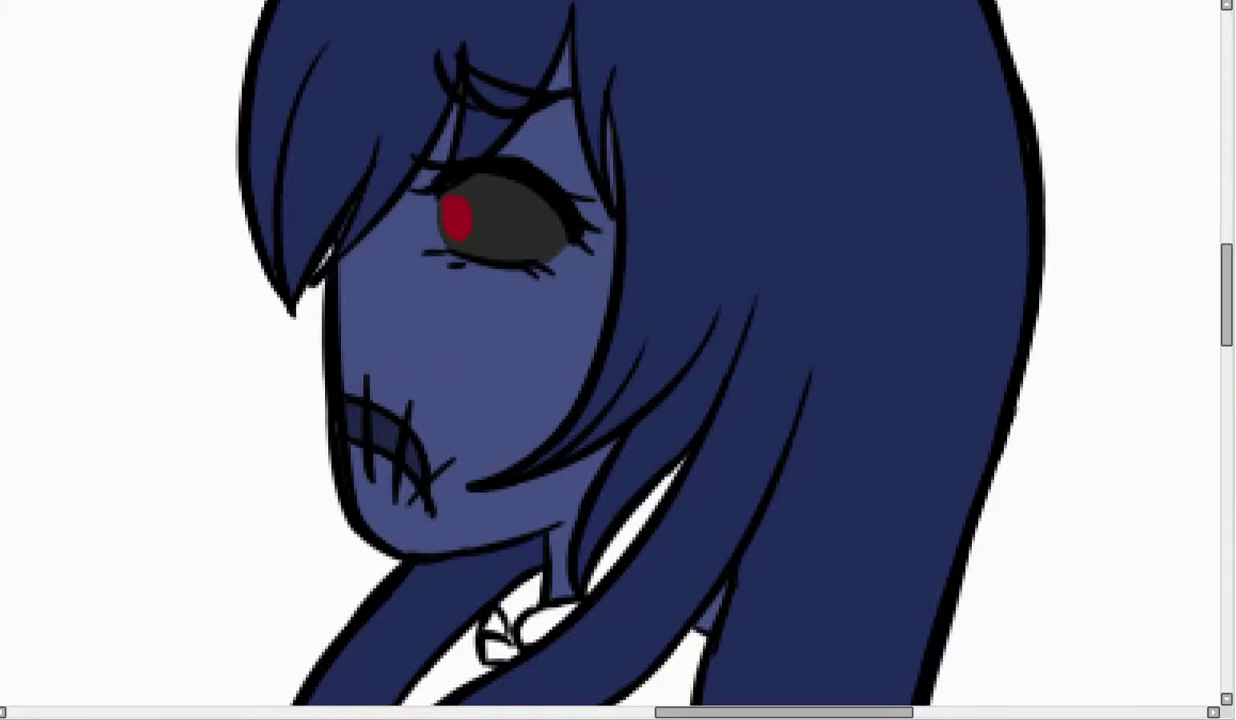
scroll(640, 517, "down", 3)
scroll(626, 417, "down", 1)
scroll(1029, 306, "down", 2)
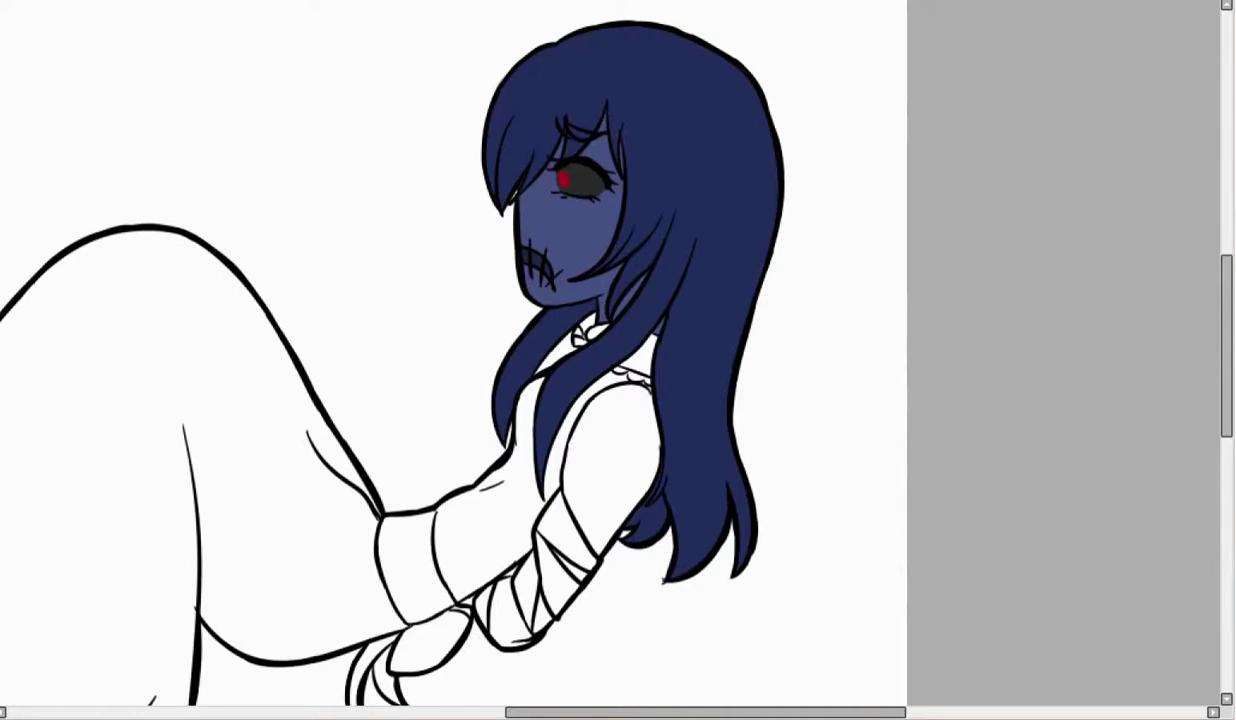
Select the gown's bodice, sleeve, skirt, shoulder panel and choker, including the narrow crease at the waist
left_click(466, 522)
left_click(608, 428)
left_click(324, 508)
left_click(644, 356)
left_click(598, 332)
left_click_drag(1222, 389, 1222, 430)
left_click_drag(840, 714, 787, 716)
scroll(1015, 262, "up", 4)
scroll(406, 395, "up", 1)
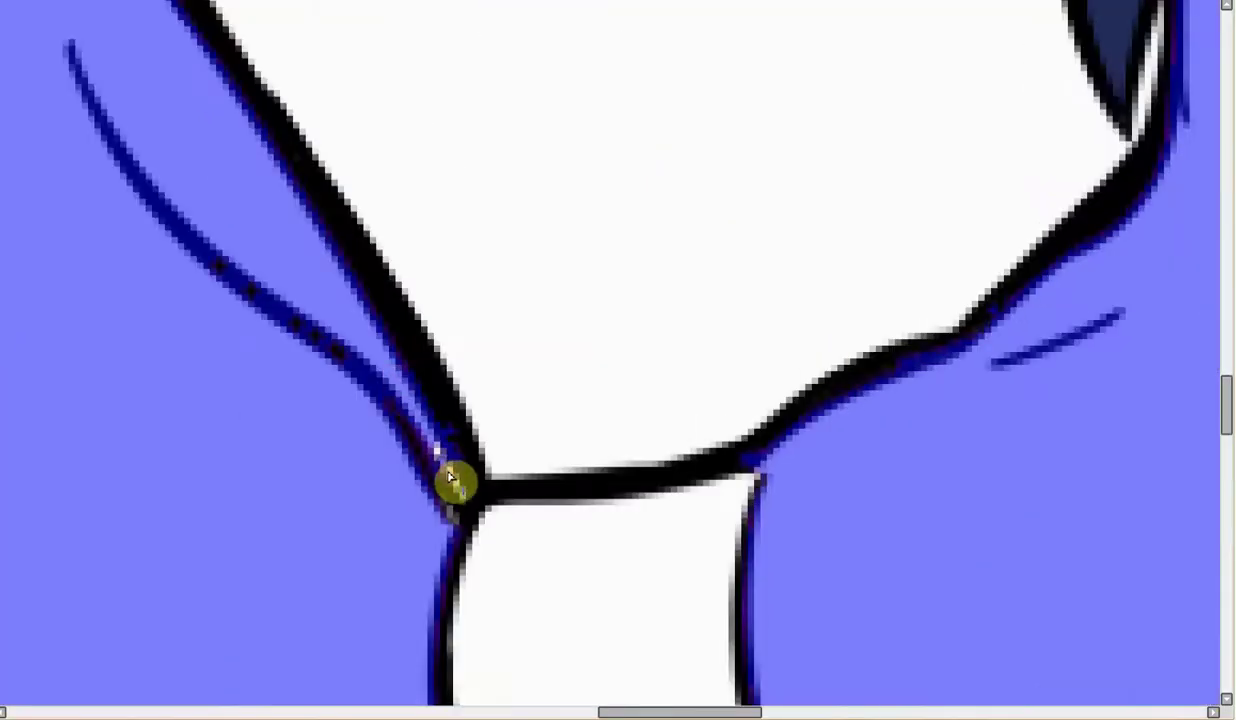
Extend the selection into the missed corners of the choker and the bodice beside the hair locks
scroll(506, 424, "down", 5)
scroll(1152, 426, "up", 5)
scroll(1152, 426, "up", 2)
left_click(1148, 395)
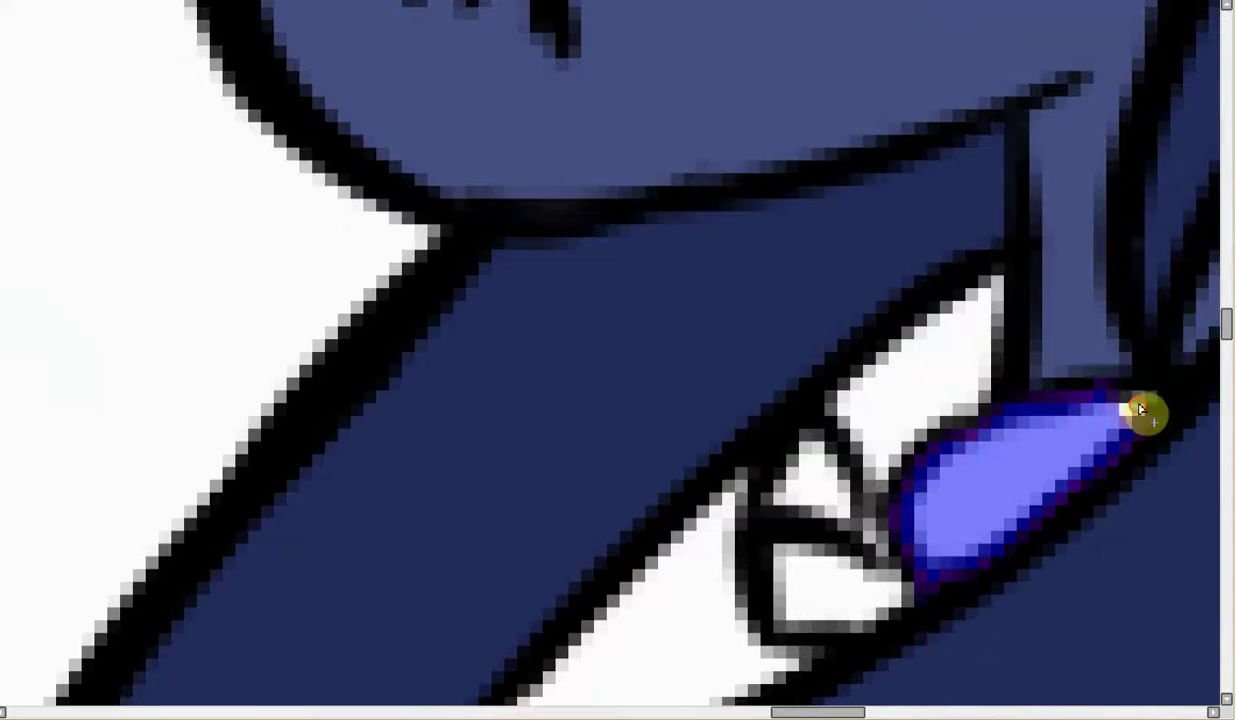
scroll(1148, 395, "down", 4)
scroll(949, 605, "up", 3)
left_click_drag(657, 492, 785, 572)
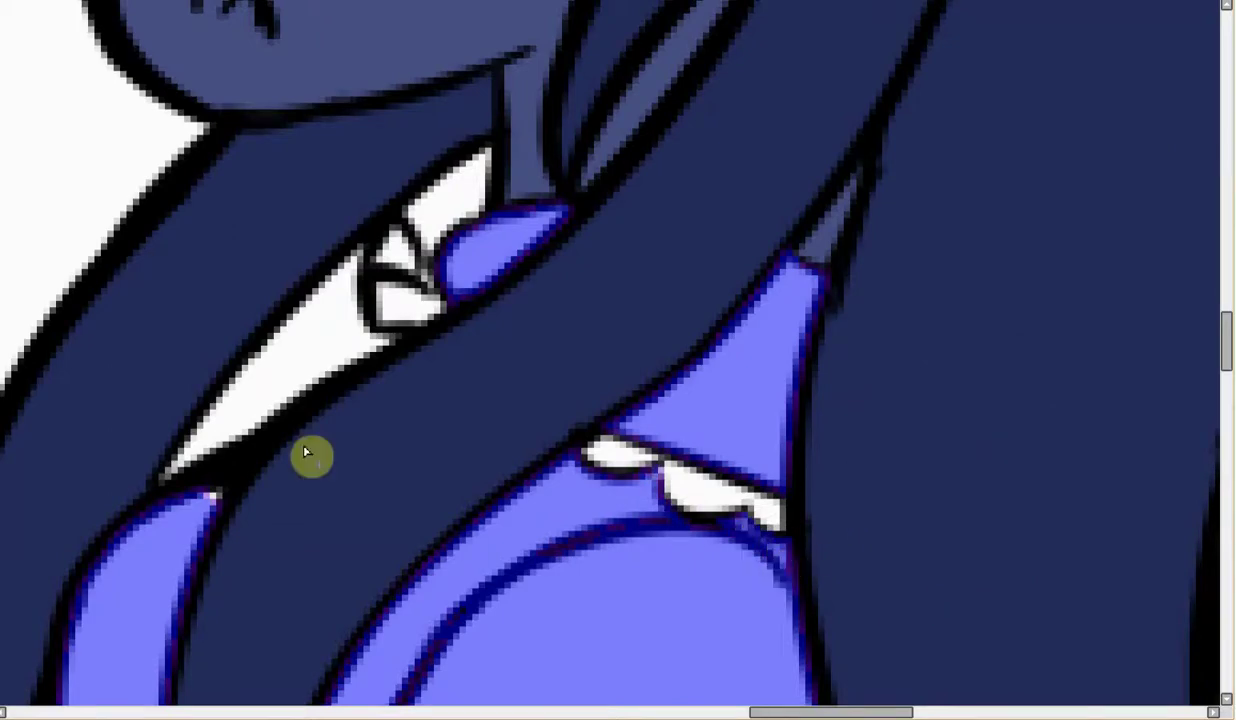
scroll(220, 505, "down", 5)
scroll(146, 601, "up", 1)
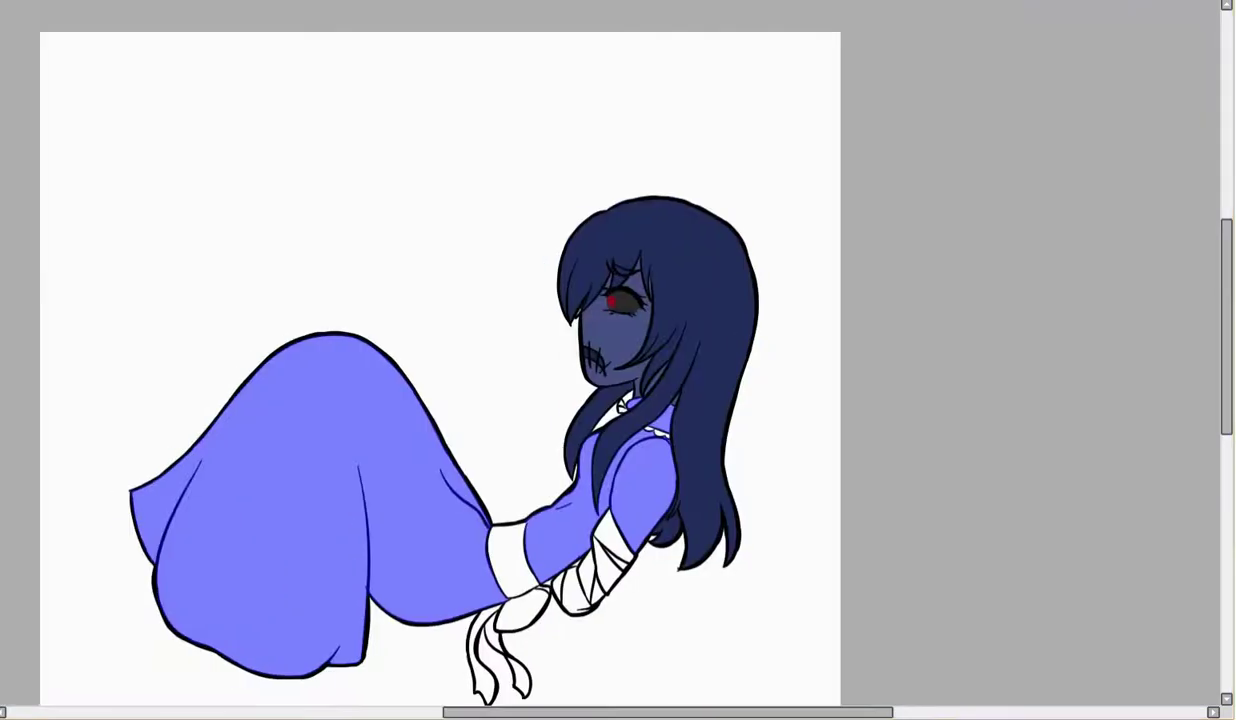
Fill the selected skirt, bodice, sleeve, shoulder panel and choker with dark purple and clear the selection
key("g")
left_click(215, 475)
left_click(632, 482)
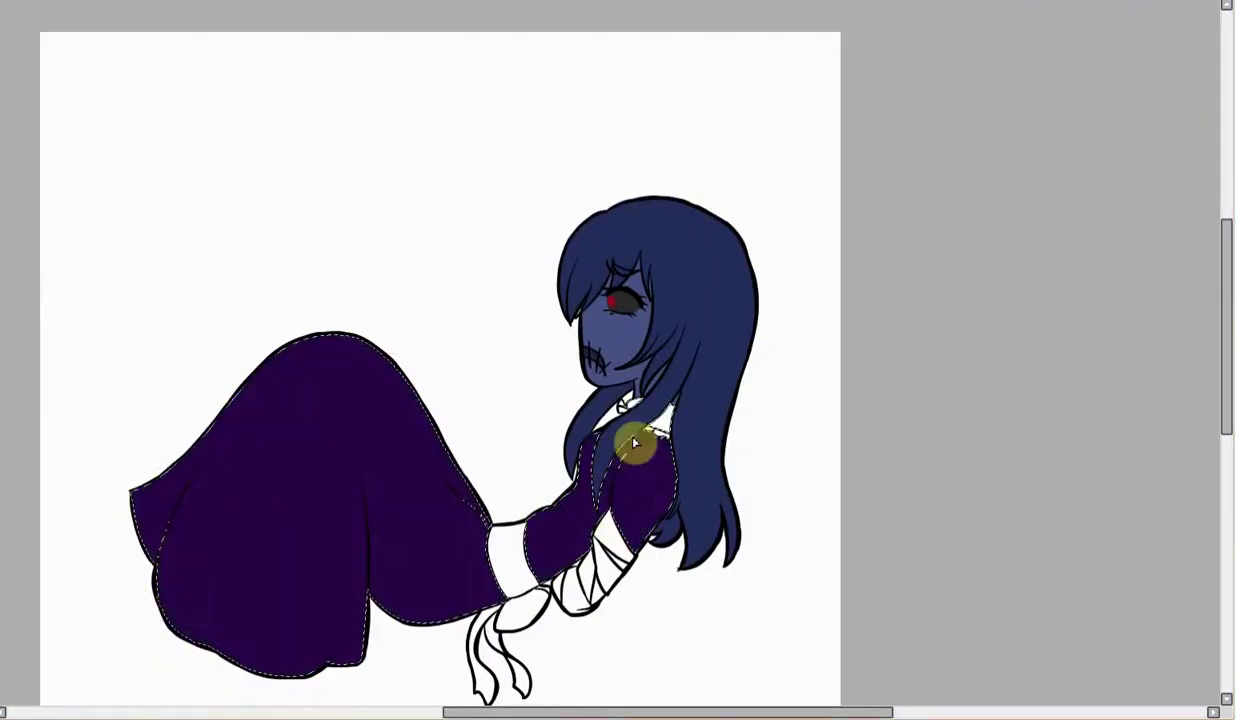
left_click(665, 420)
left_click(628, 403)
scroll(149, 417, "up", 2)
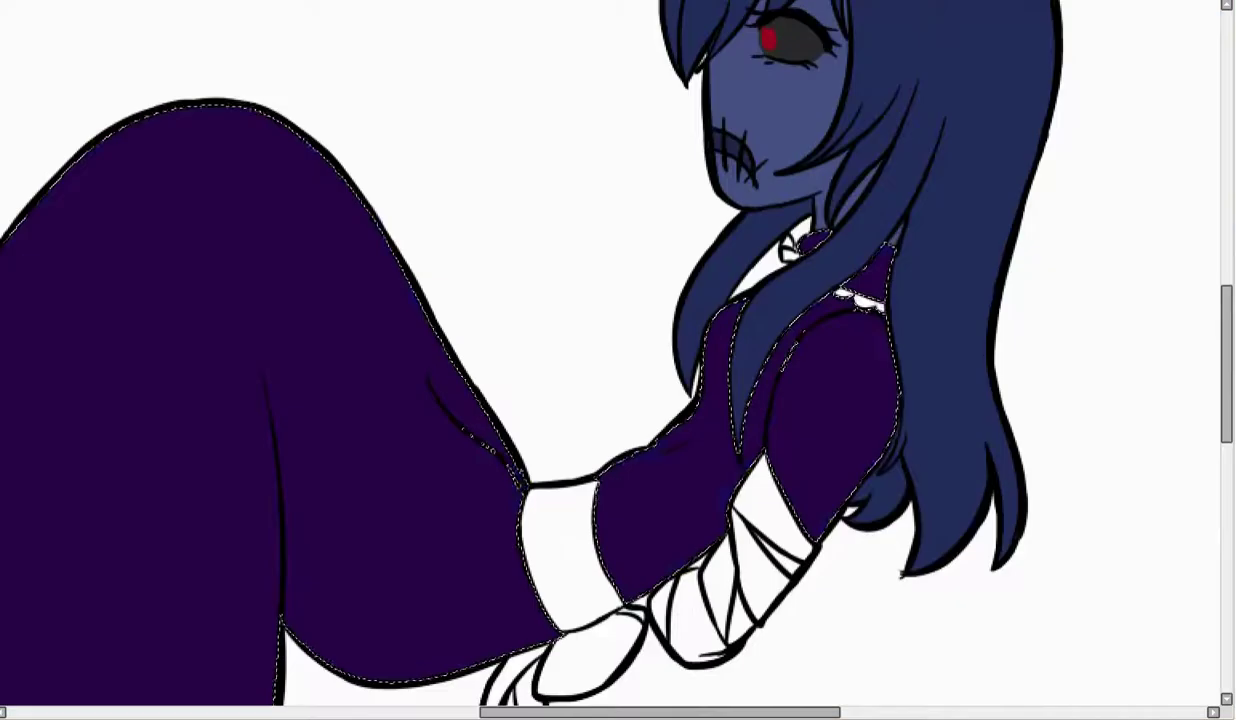
key("w")
key("ctrl+d")
Select the small frill pieces at the choker and the scalloped lace trim above the shoulder
scroll(800, 300, "up", 3)
left_click(760, 156)
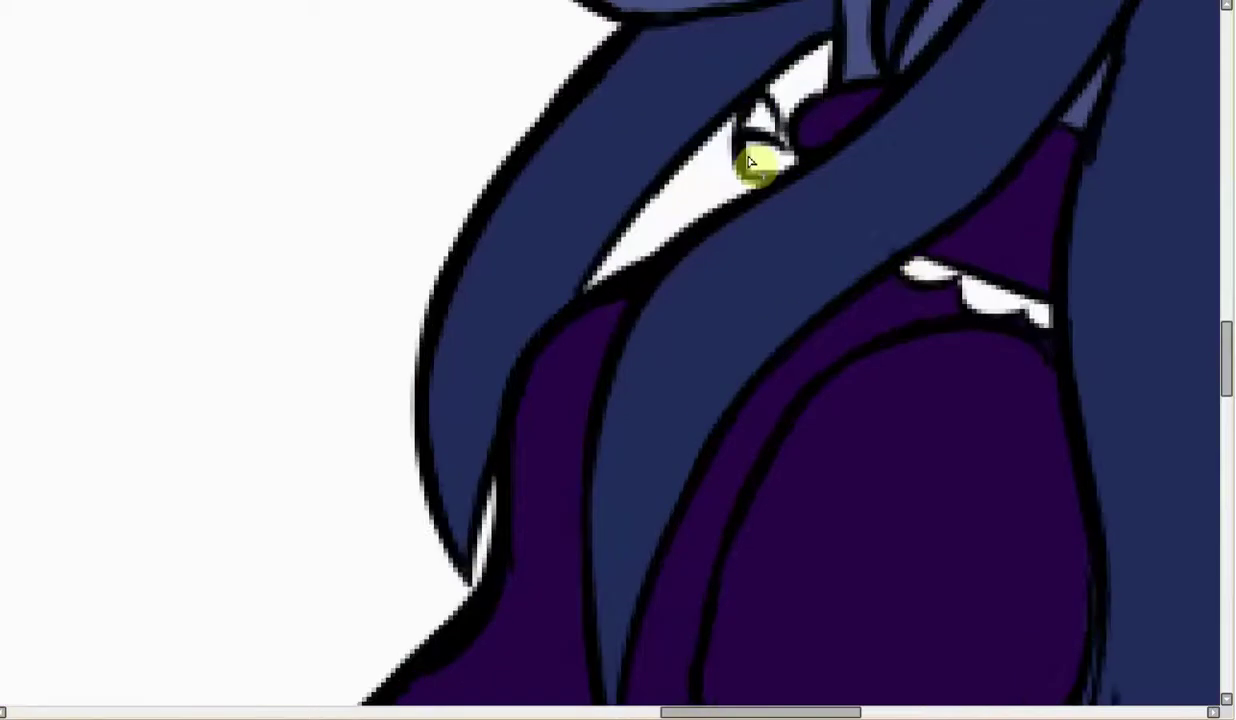
left_click(758, 115)
left_click(914, 269)
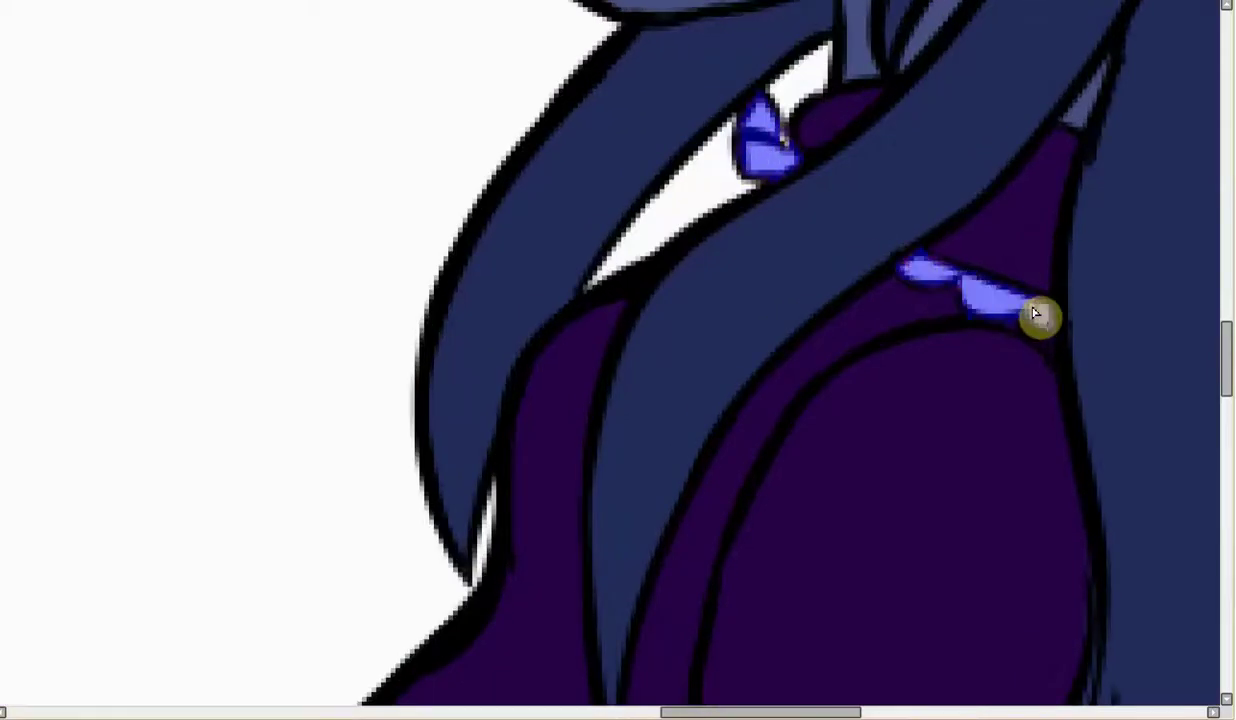
left_click(997, 300)
left_click(1044, 317)
Select the gown's waist sash, the bow with its knot creases, and both hanging ribbon tails
scroll(803, 375, "down", 3)
left_click(557, 583)
scroll(560, 620, "up", 3)
left_click(556, 530)
left_click(665, 303)
left_click(410, 425)
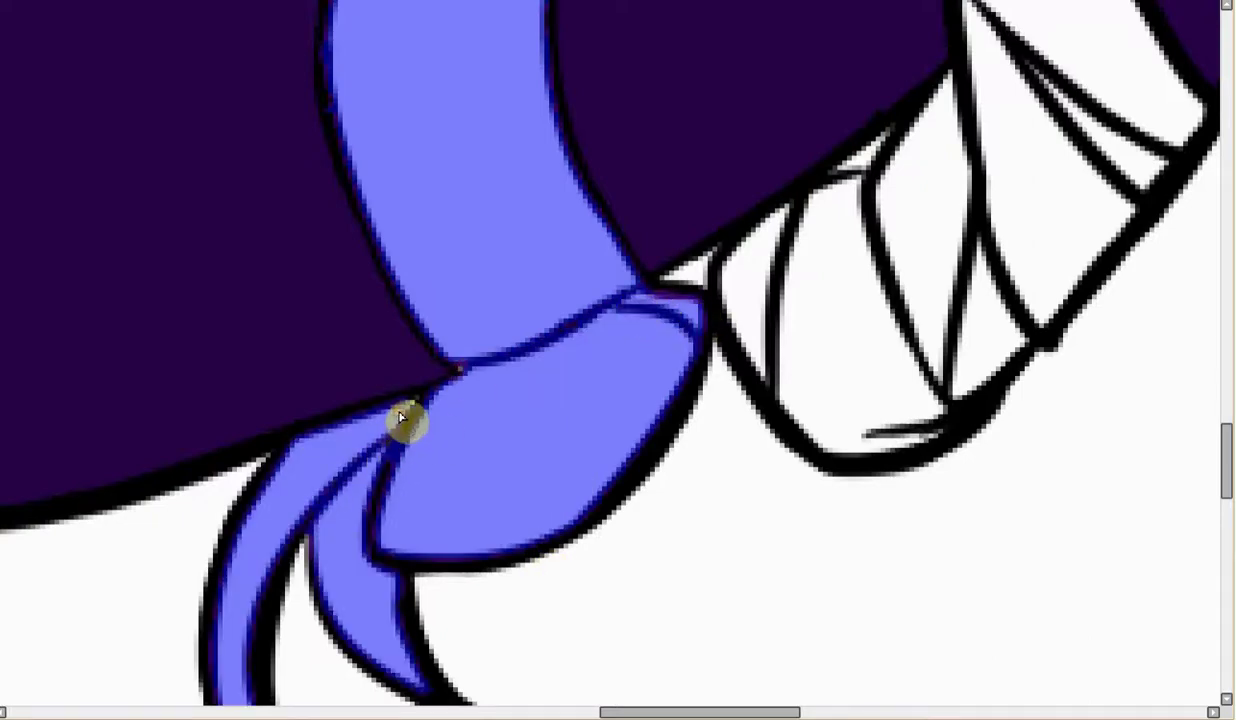
scroll(1052, 470, "down", 5)
left_click(458, 244)
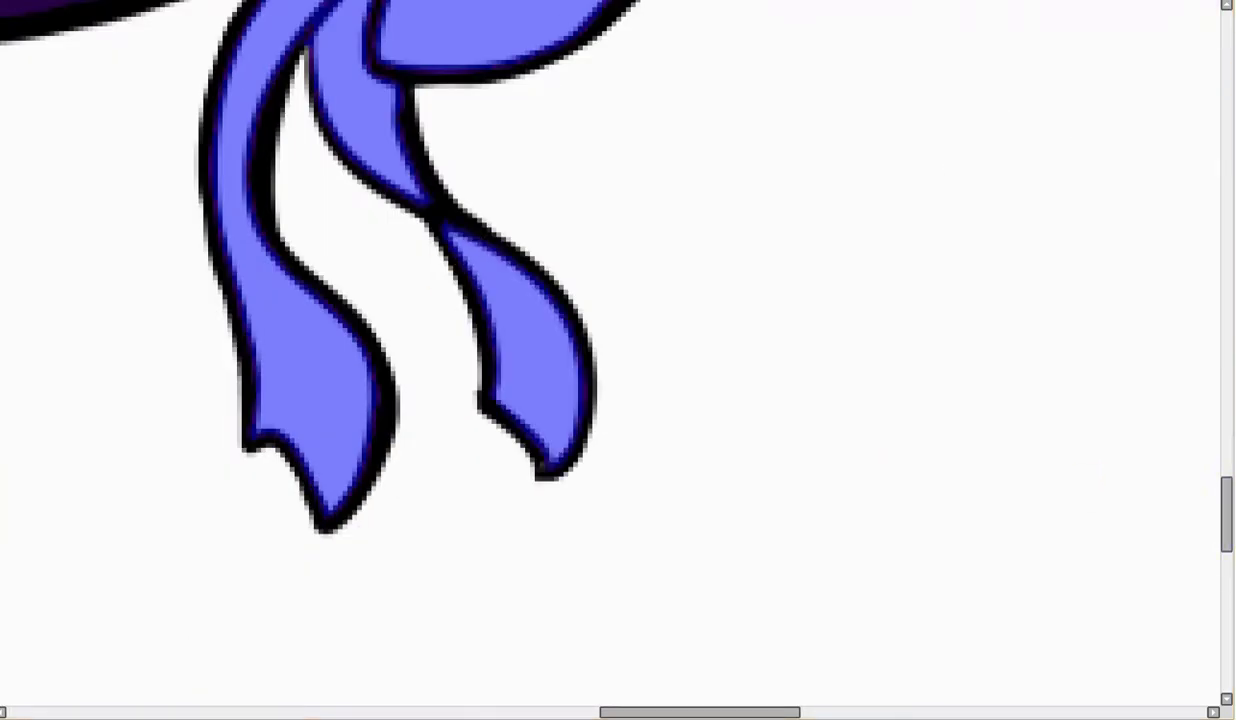
left_click(548, 298)
Fill the selected sash, bow, ribbon tails, choker frill and lace trim with mauve and darken it with Brightness and Contrast
scroll(588, 234, "down", 3)
left_click_drag(1224, 402, 1222, 346)
left_click(728, 115)
left_click(778, 156)
left_click(20, 0)
left_click(21, 5)
left_click_drag(376, 583, 367, 584)
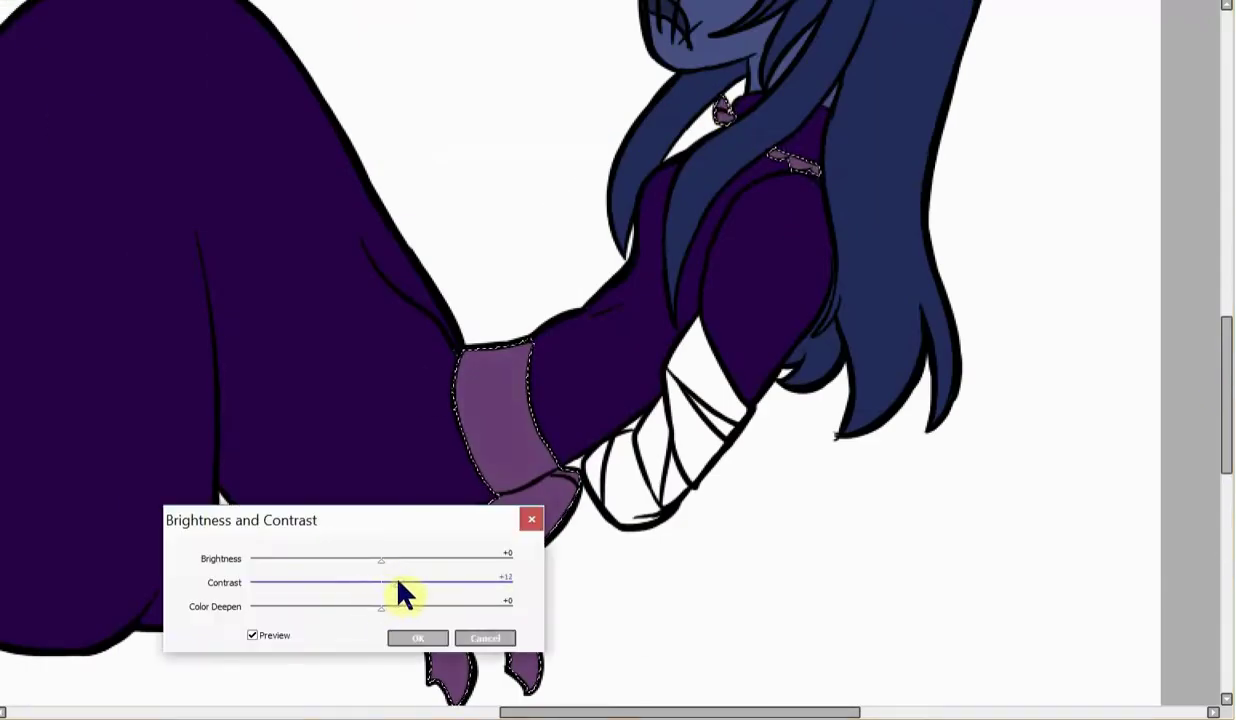
left_click(418, 638)
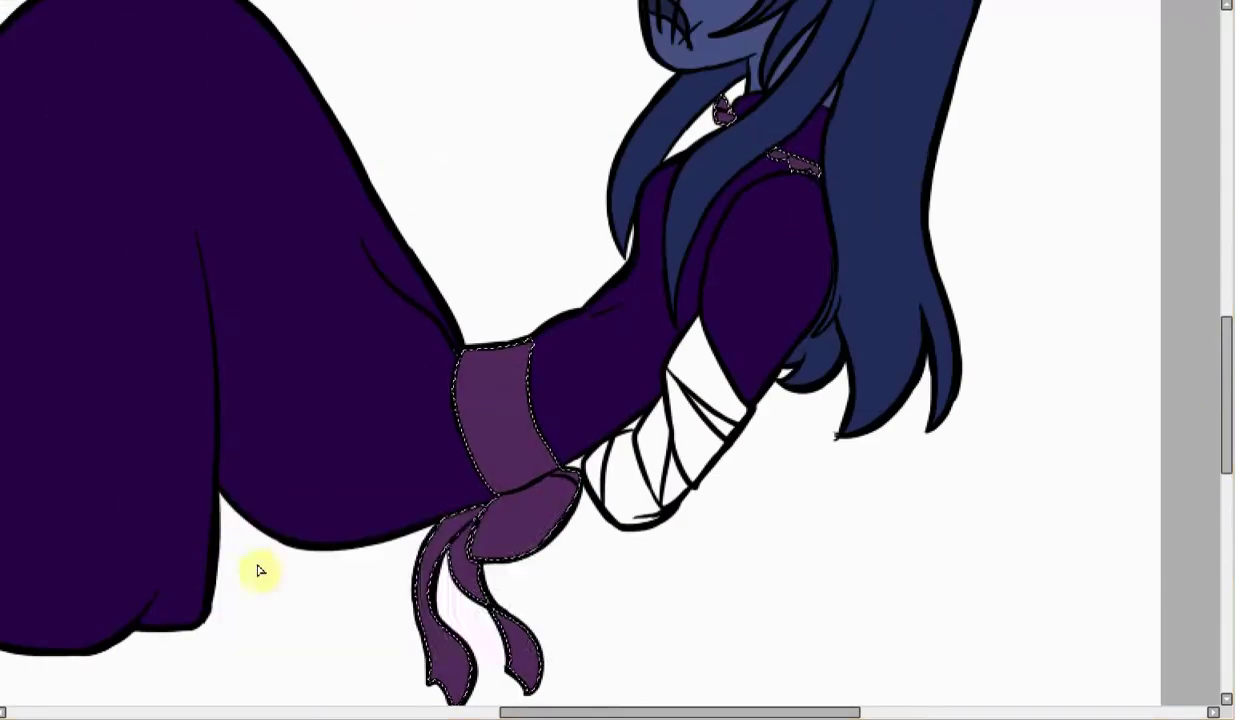
Readjust the mauve trim with Brightness and Contrast and clear the selection
left_click(20, 0)
left_click(22, 20)
left_click(418, 638)
key("ctrl+d")
scroll(563, 386, "up", 2)
left_click(342, 320)
scroll(465, 638, "up", 2)
left_click(378, 565)
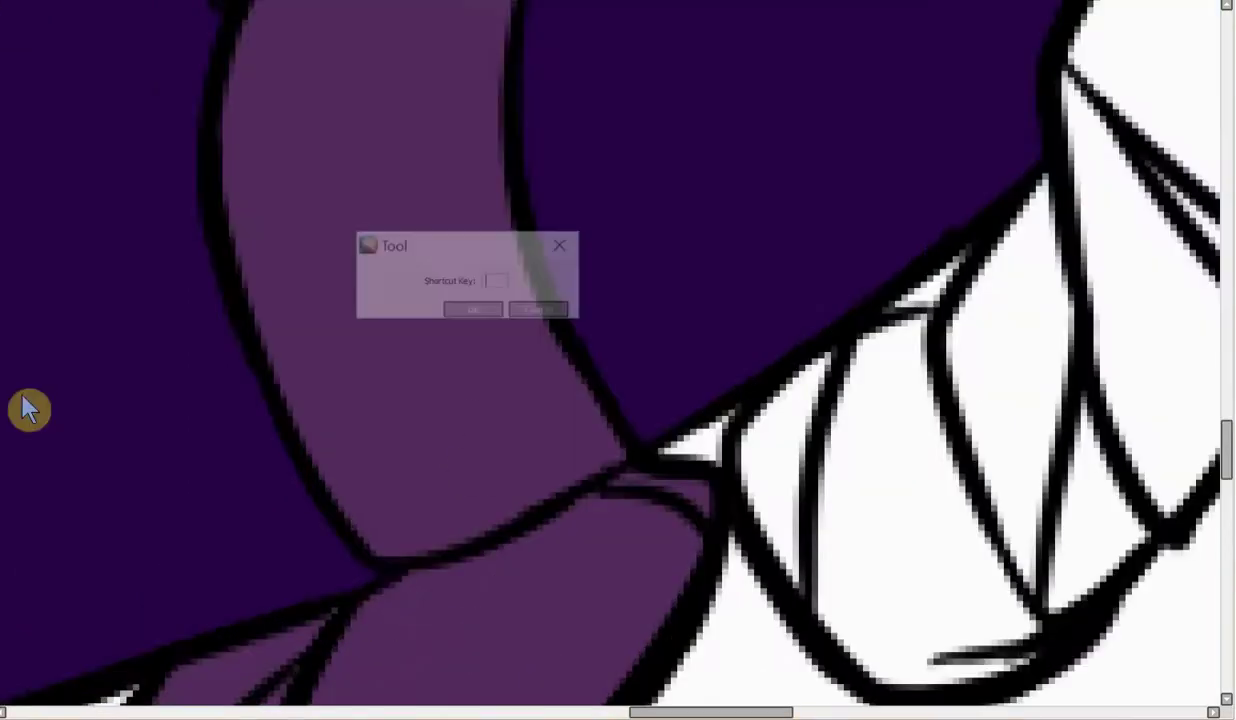
left_click(474, 313)
scroll(294, 638, "down", 2)
scroll(312, 626, "up", 3)
scroll(312, 626, "down", 4)
scroll(726, 406, "up", 2)
scroll(660, 500, "down", 2)
scroll(575, 422, "up", 4)
scroll(576, 422, "down", 4)
scroll(463, 383, "up", 3)
Lighten the gown's dark purple by raising its brightness to about +8
left_click(8, 2)
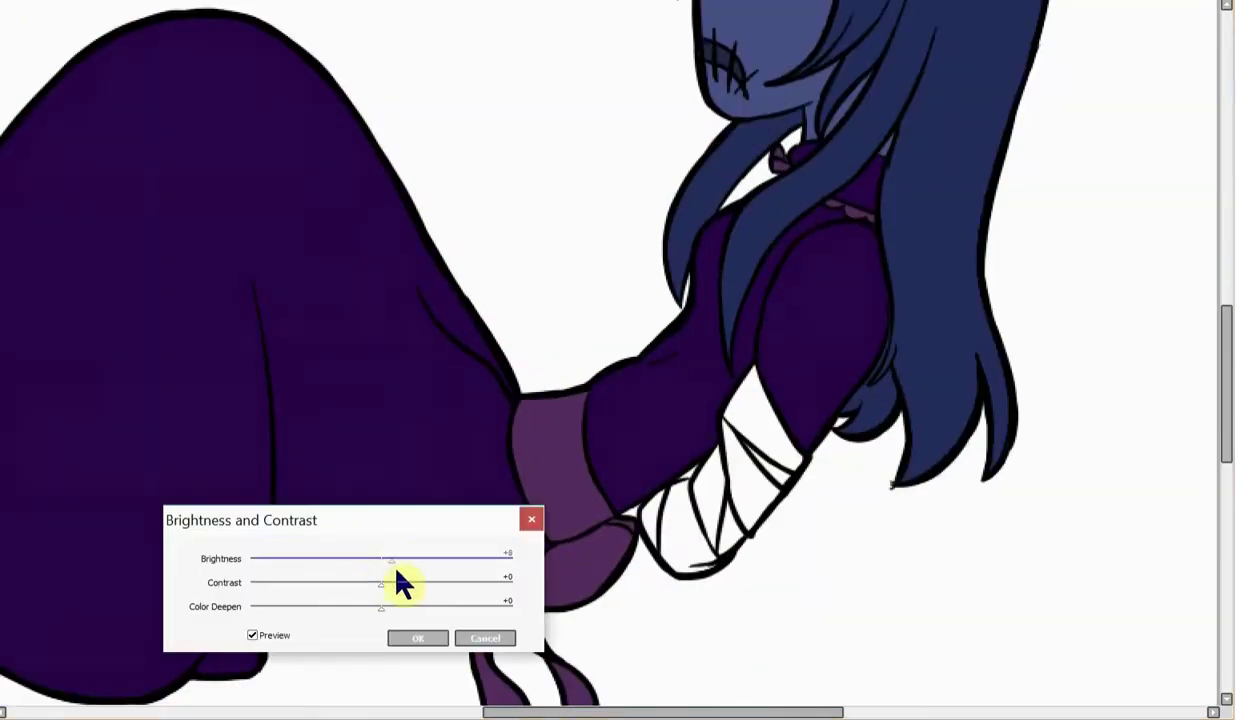
key("Return")
scroll(543, 408, "down", 2)
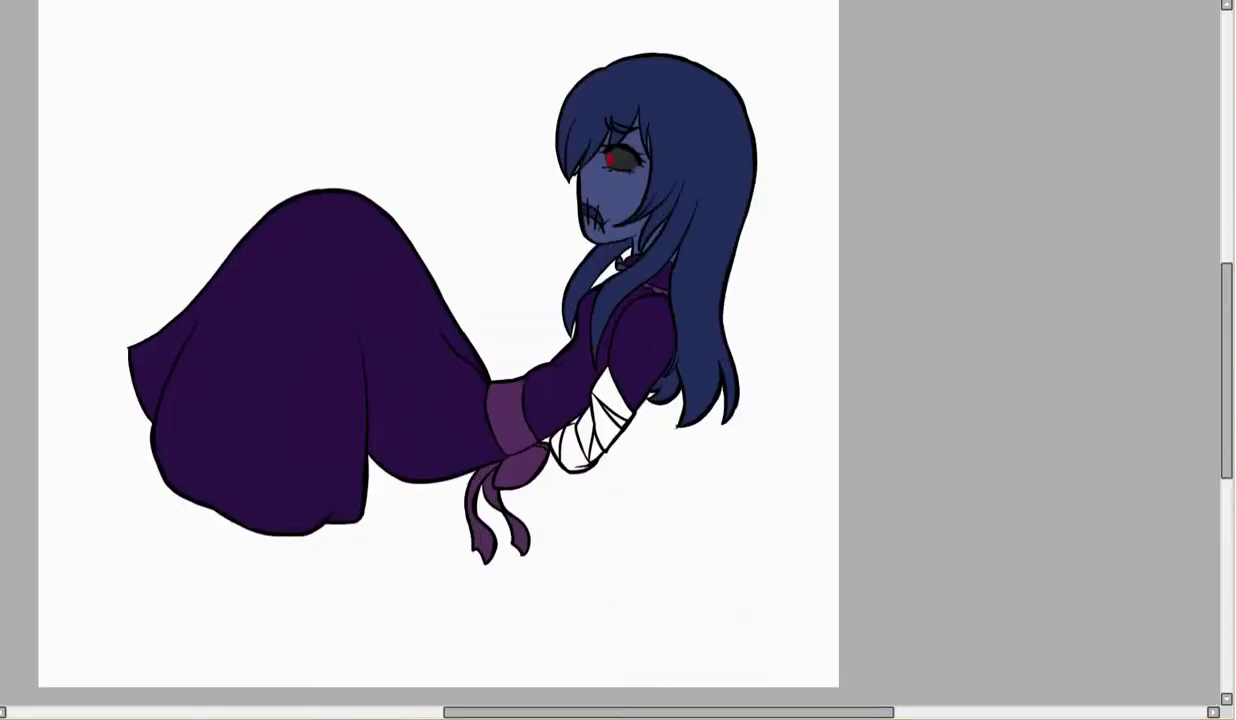
Select all the bandage wraps on the forearm, including the narrow slivers between the crossing lines
scroll(597, 415, "up", 4)
left_click(444, 422)
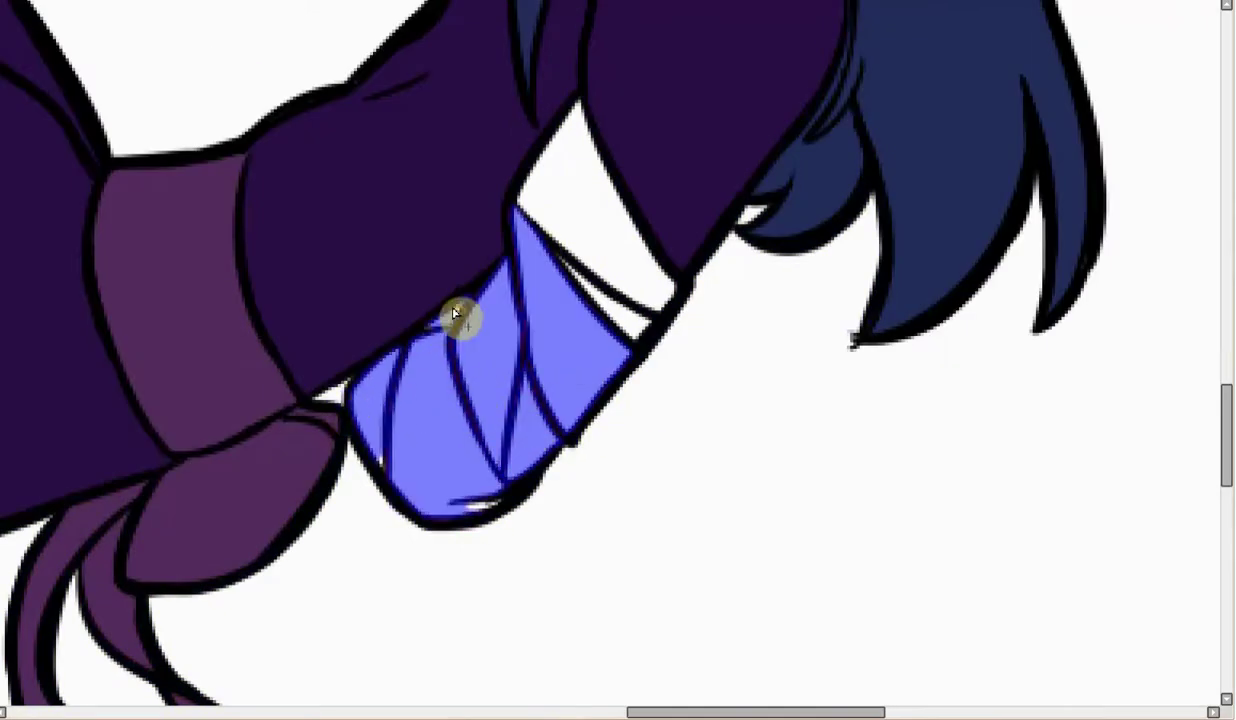
left_click(588, 292)
scroll(509, 377, "up", 3)
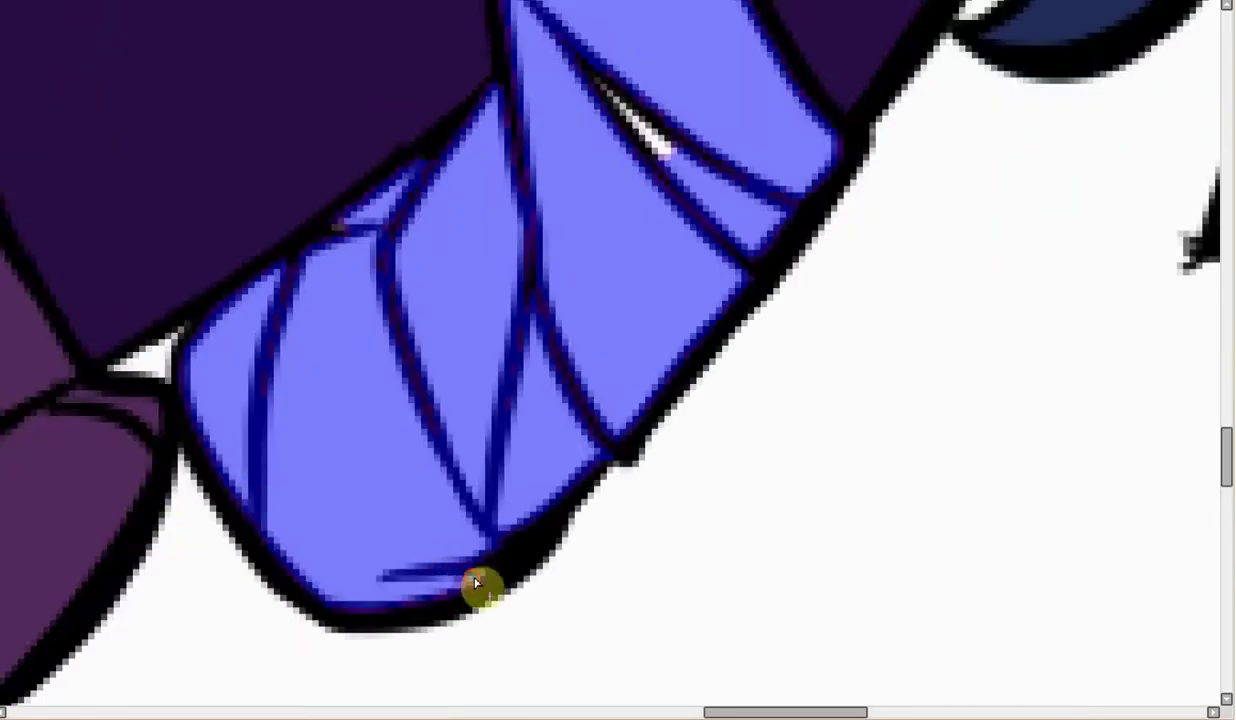
left_click(620, 107)
left_click(661, 148)
left_click(337, 226)
Fill the selected forearm bandages with dark gray and clear the selection
scroll(456, 226, "down", 2)
key("b")
left_click(415, 370)
scroll(513, 262, "down", 1)
left_click(513, 207)
key("ctrl+d")
scroll(530, 182, "up", 3)
scroll(545, 150, "down", 8)
left_click_drag(1223, 484, 1212, 403)
scroll(413, 227, "down", 1)
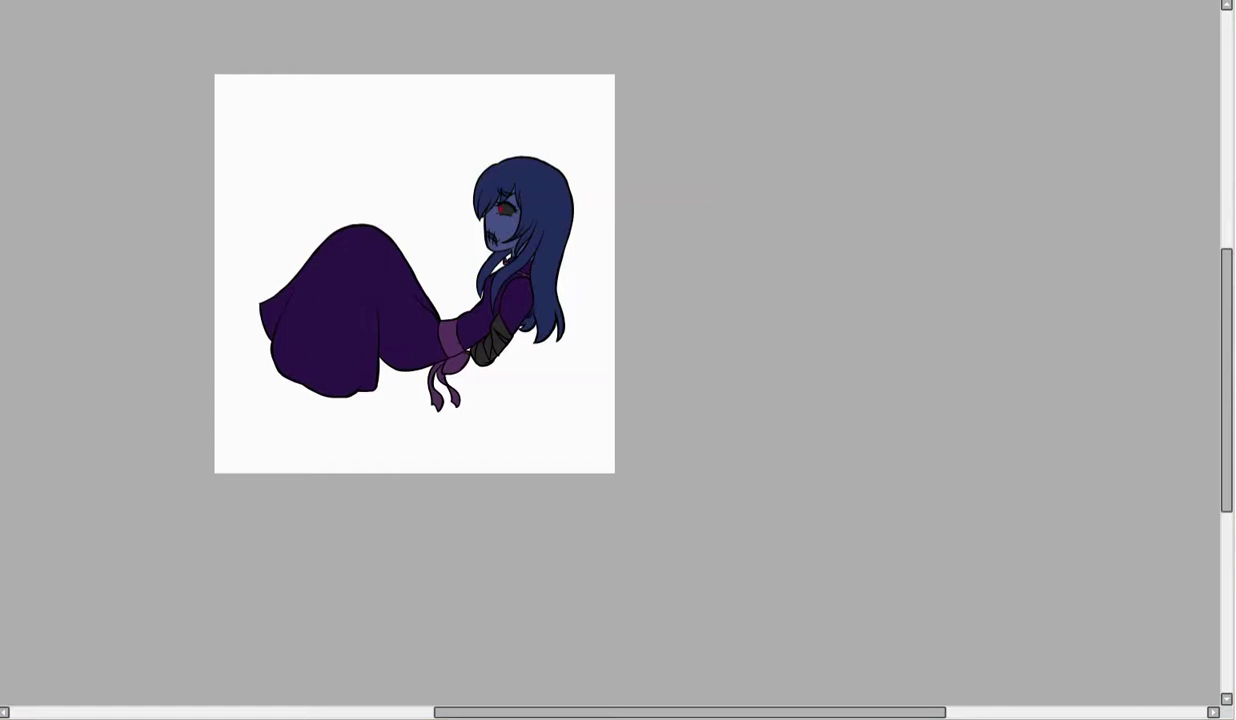
Paint the background purple above and dark navy below a rising diagonal edge, with intermediate purple strokes along that edge
left_click(276, 348)
left_click_drag(212, 200, 610, 100)
mouse_move(212, 345)
left_mouse_down()
mouse_move(474, 268)
mouse_move(406, 268)
mouse_move(676, 240)
mouse_move(590, 193)
left_mouse_up()
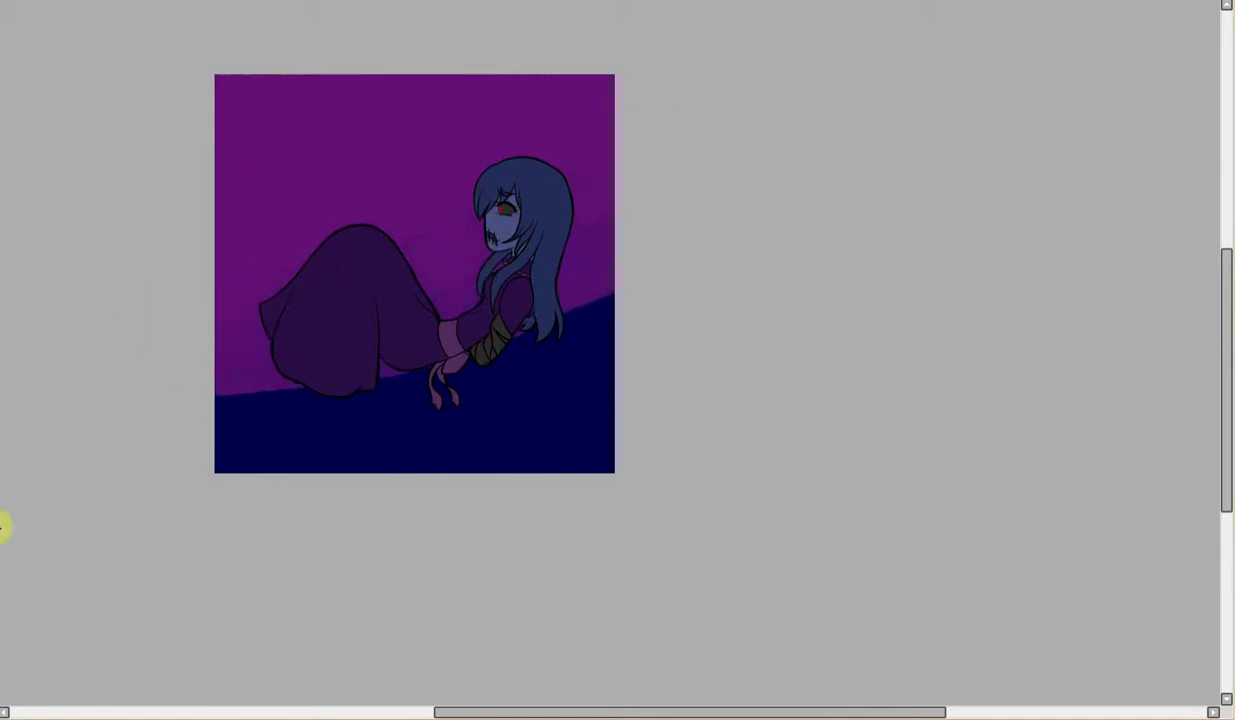
mouse_move(270, 406)
left_mouse_down()
mouse_move(640, 239)
mouse_move(603, 217)
mouse_move(185, 345)
left_mouse_up()
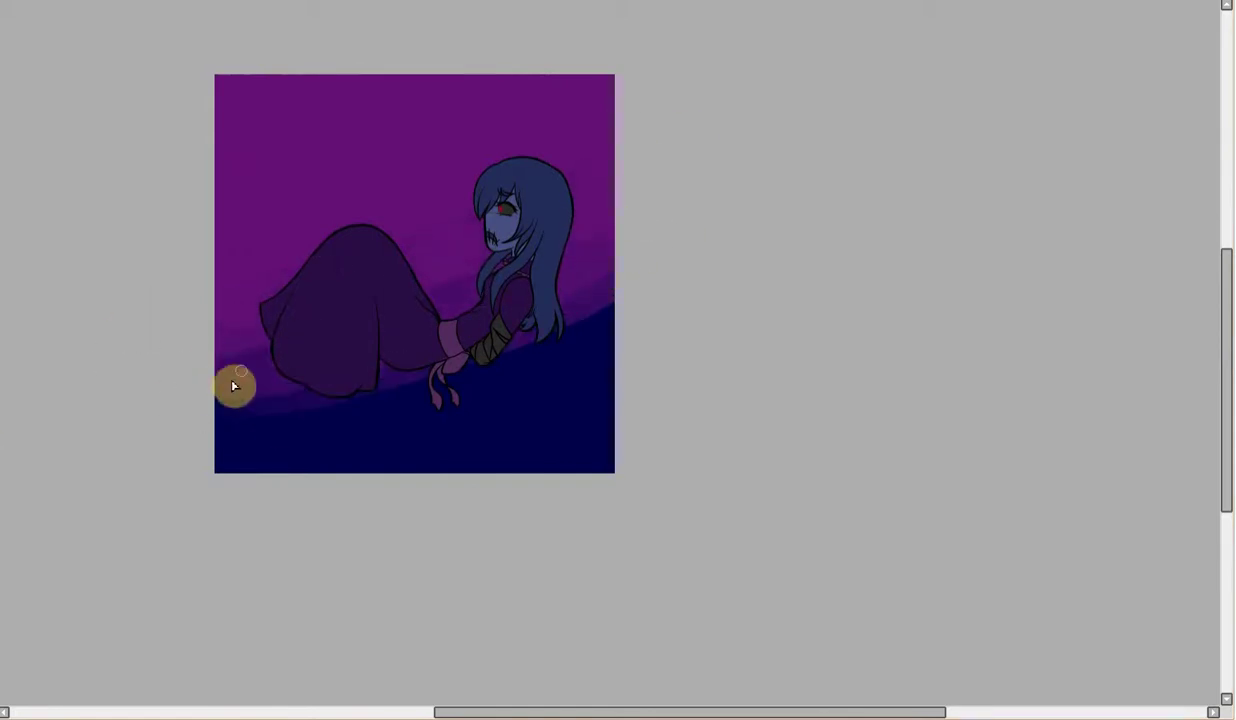
mouse_move(231, 381)
left_mouse_down()
mouse_move(487, 331)
mouse_move(348, 396)
mouse_move(193, 313)
mouse_move(168, 396)
mouse_move(339, 294)
mouse_move(50, 352)
left_mouse_up()
Extend the navy area higher behind the figure and blend its edge into a smooth gradient with the purple
mouse_move(178, 348)
left_mouse_down()
mouse_move(357, 385)
mouse_move(266, 364)
mouse_move(522, 322)
mouse_move(433, 399)
mouse_move(94, 421)
left_mouse_up()
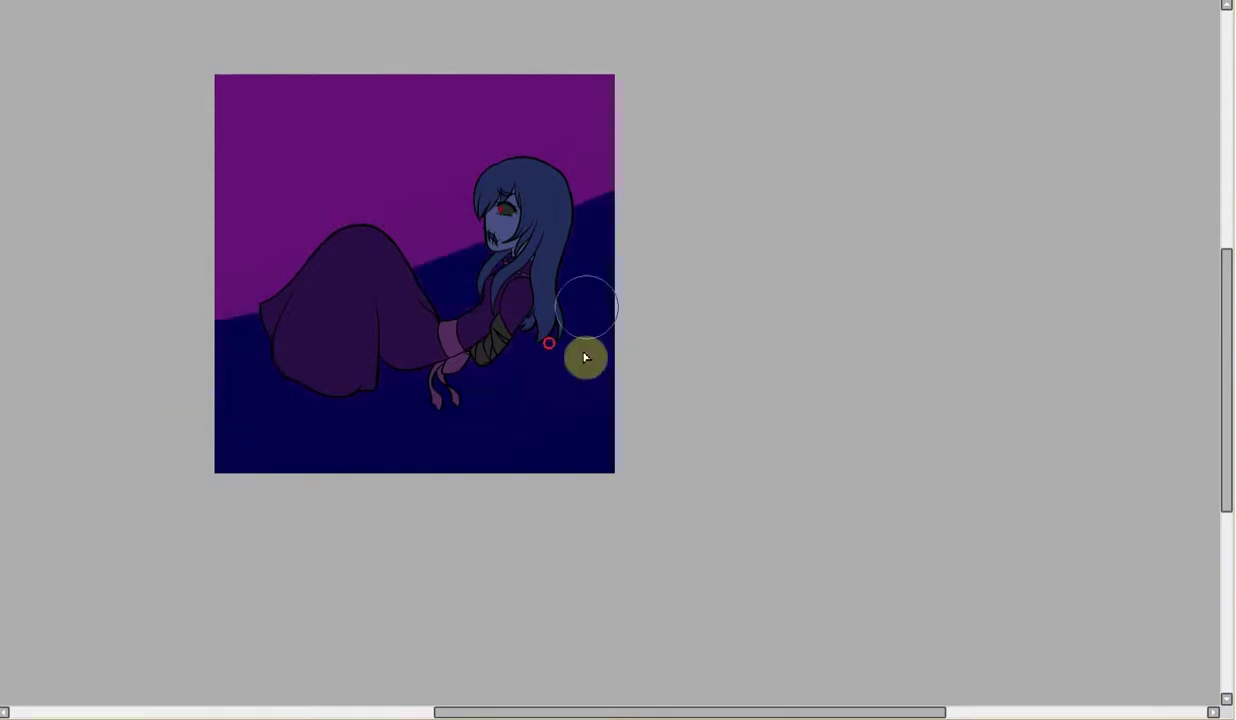
mouse_move(215, 310)
left_mouse_down()
mouse_move(621, 182)
mouse_move(317, 279)
mouse_move(82, 420)
left_mouse_up()
mouse_move(292, 330)
left_mouse_down()
mouse_move(256, 282)
mouse_move(350, 292)
mouse_move(557, 248)
mouse_move(616, 193)
mouse_move(242, 404)
mouse_move(363, 345)
mouse_move(265, 252)
mouse_move(222, 328)
left_mouse_up()
Save the drawing as a .sai file
scroll(262, 223, "up", 1)
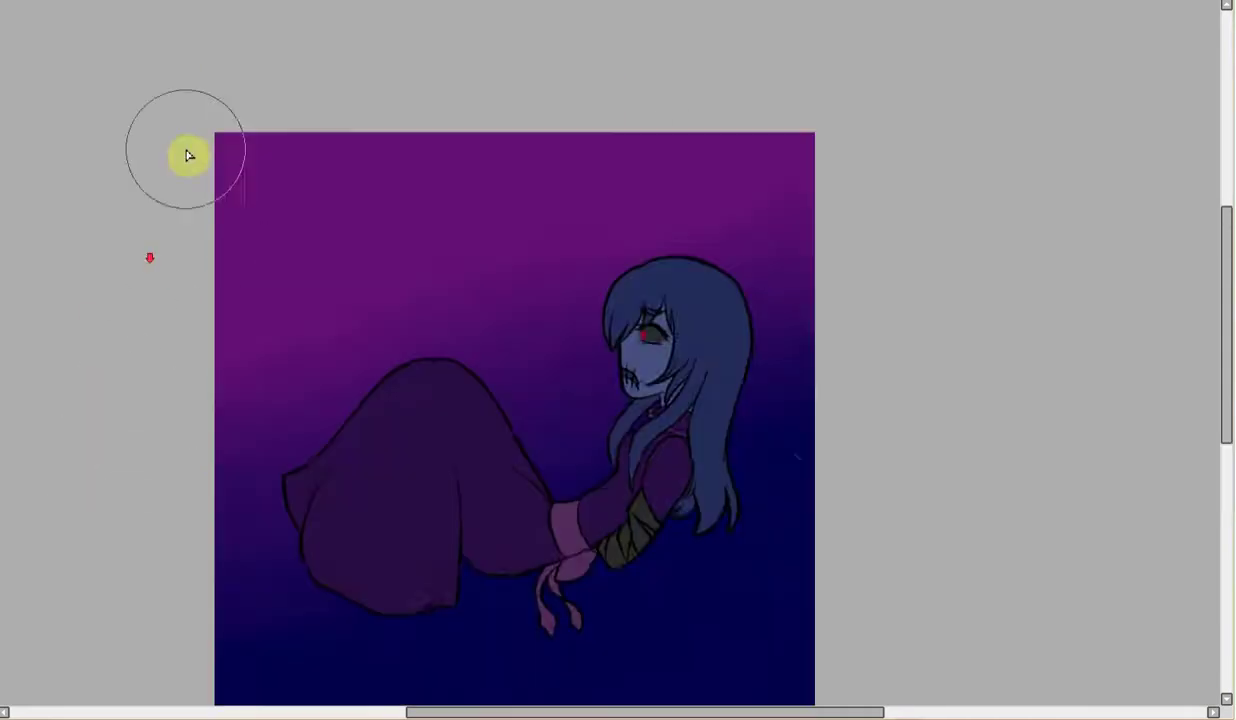
scroll(203, 404, "up", 1)
key("ctrl+s")
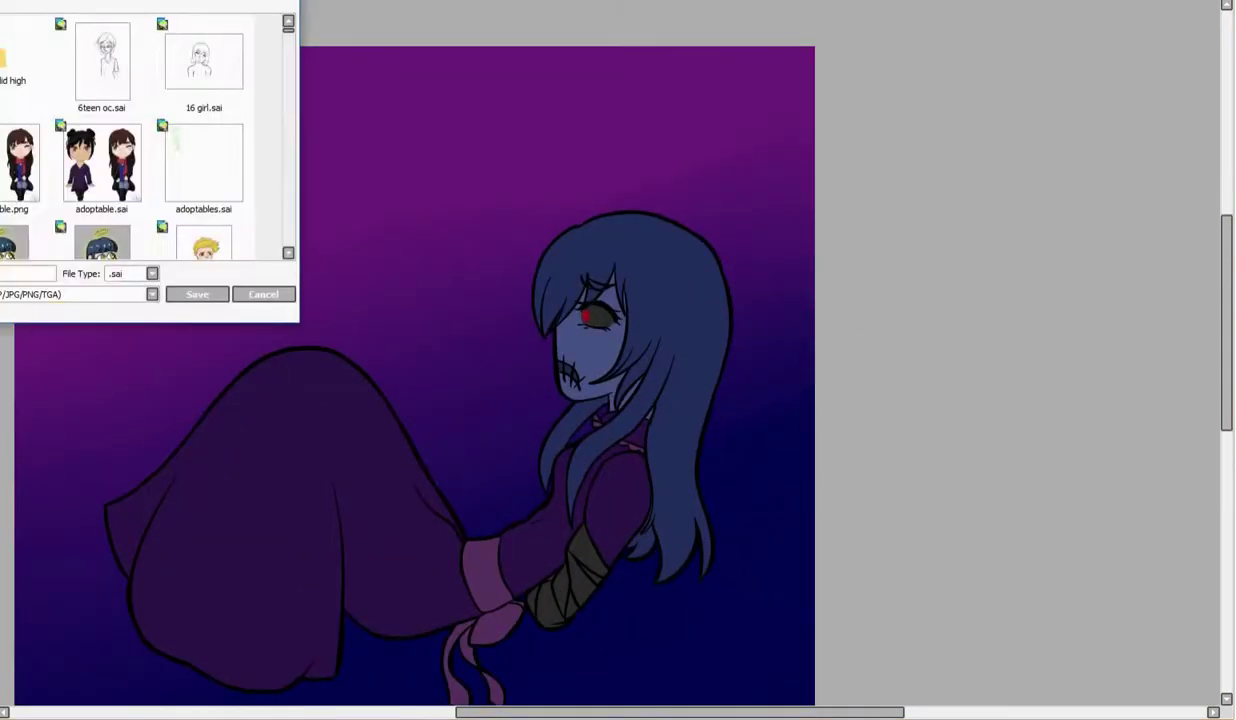
key("Return")
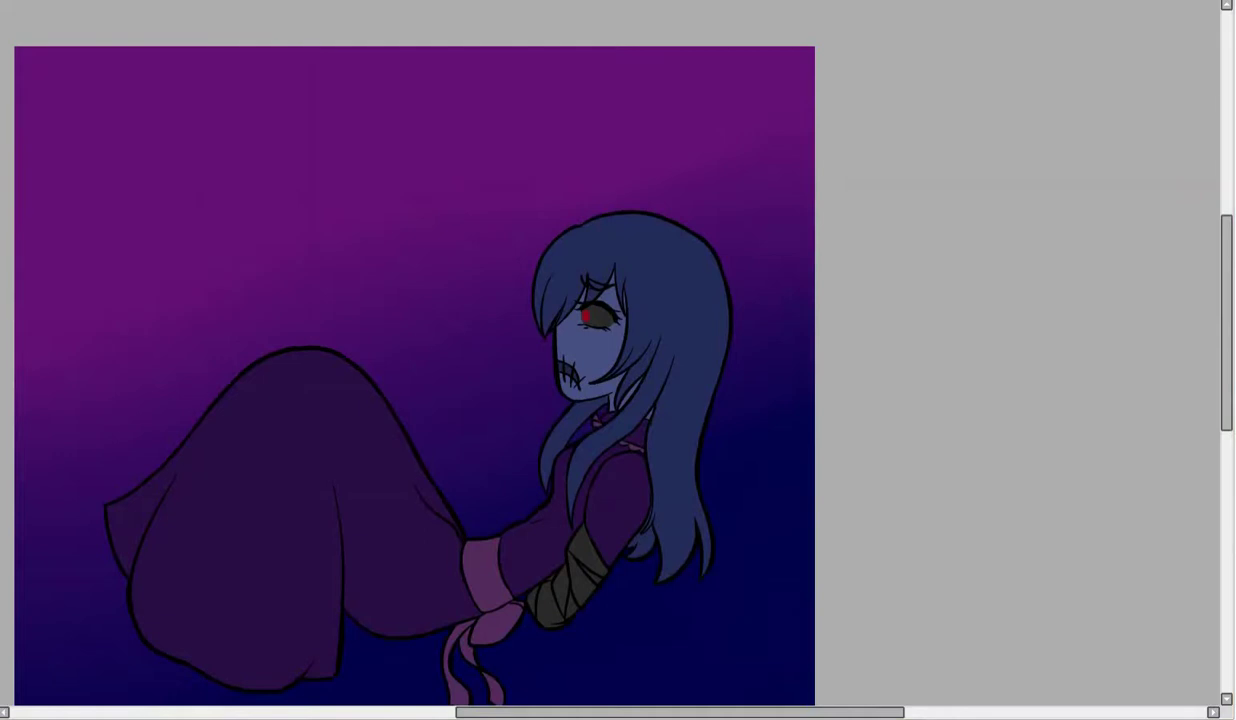
Draw white tear outlines along the lower eyelid and small teardrops on the cheek
scroll(640, 352, "up", 5)
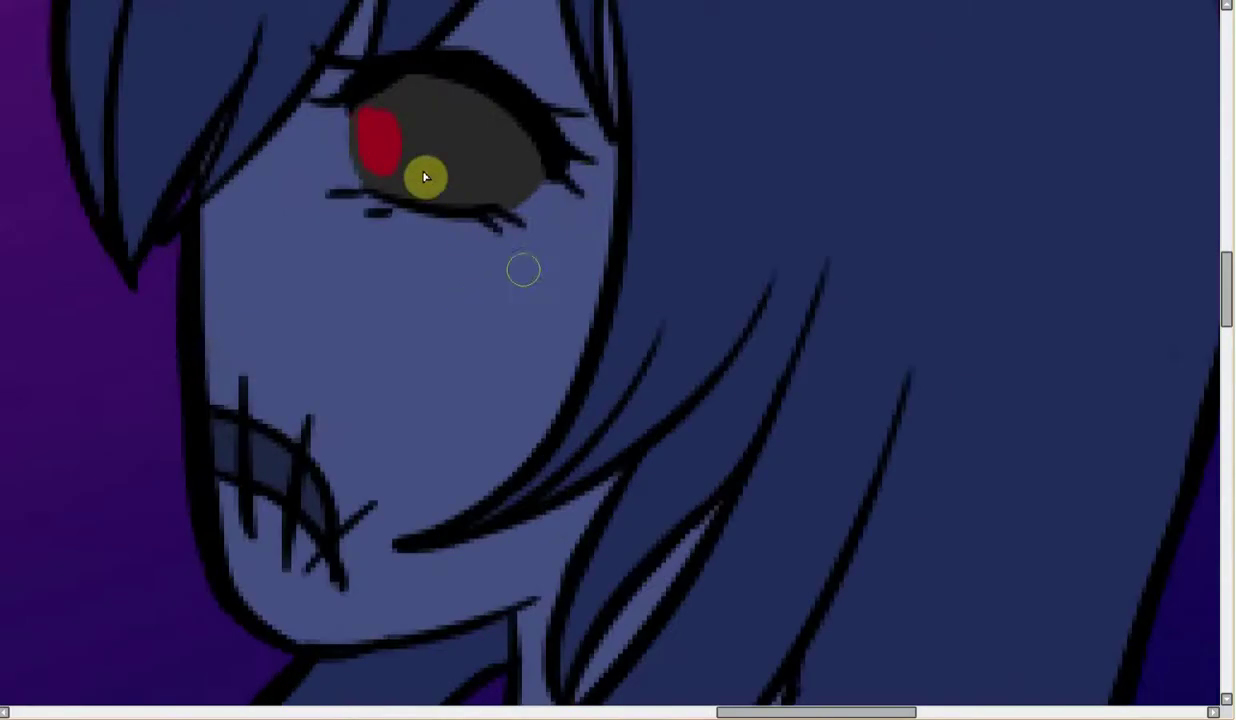
left_click_drag(430, 200, 497, 223)
left_click_drag(588, 178, 588, 182)
left_click(797, 232)
mouse_move(360, 182)
left_mouse_down()
mouse_move(334, 194)
mouse_move(344, 196)
left_mouse_up()
left_click(287, 237)
scroll(420, 295, "down", 6)
mouse_move(545, 713)
left_mouse_down()
mouse_move(629, 715)
mouse_move(535, 713)
left_mouse_up()
scroll(402, 408, "up", 1)
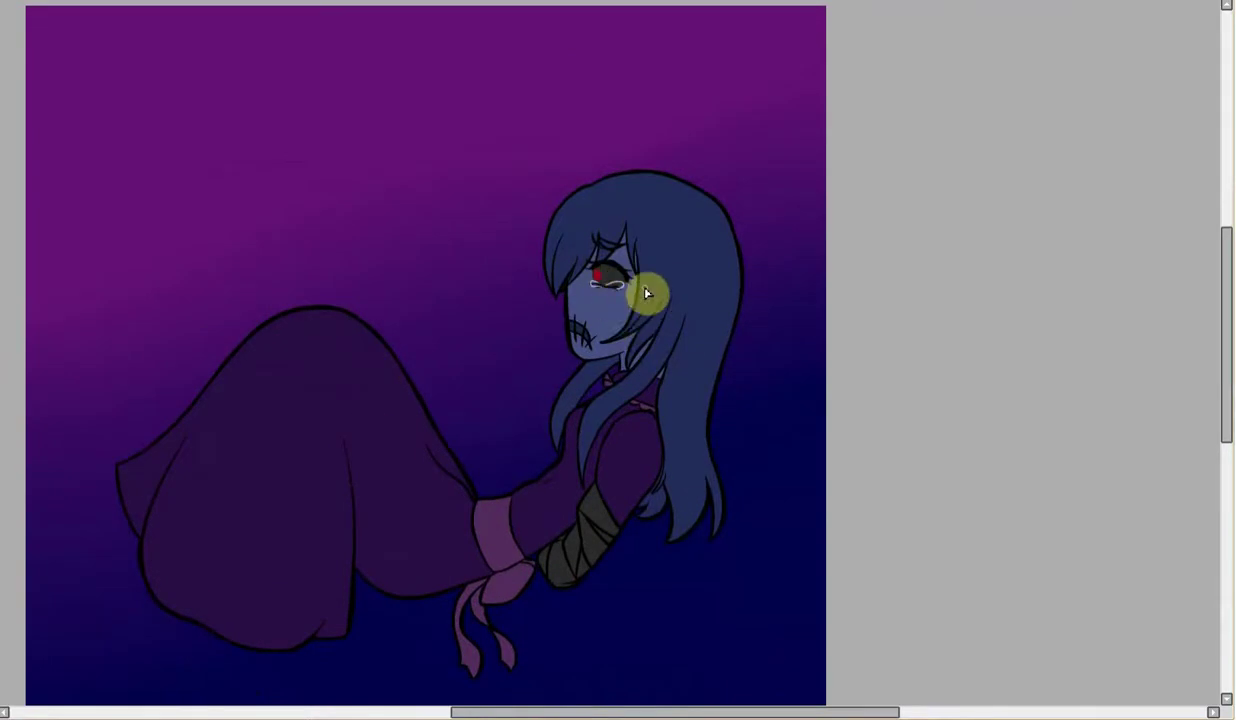
scroll(598, 300, "up", 1)
scroll(603, 258, "down", 5)
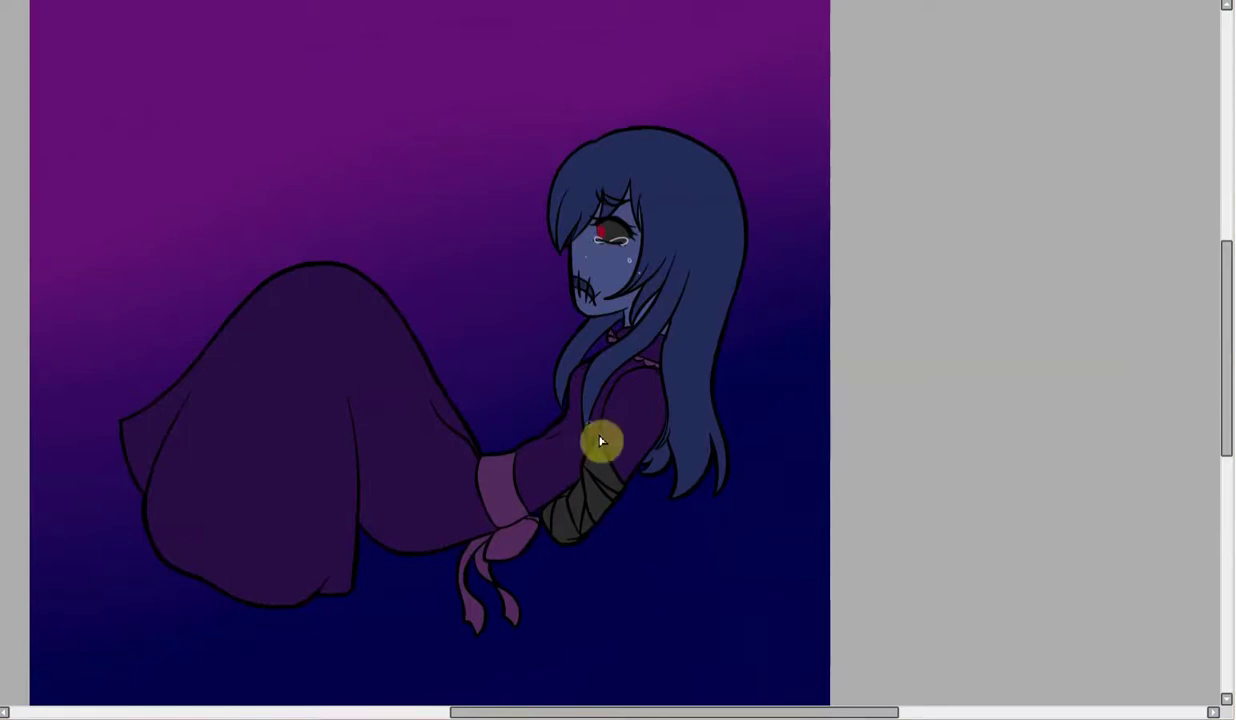
Paint a dark purple shadow on the skirt, curving from the top of the center fold down to the hem
left_click_drag(213, 569, 256, 540)
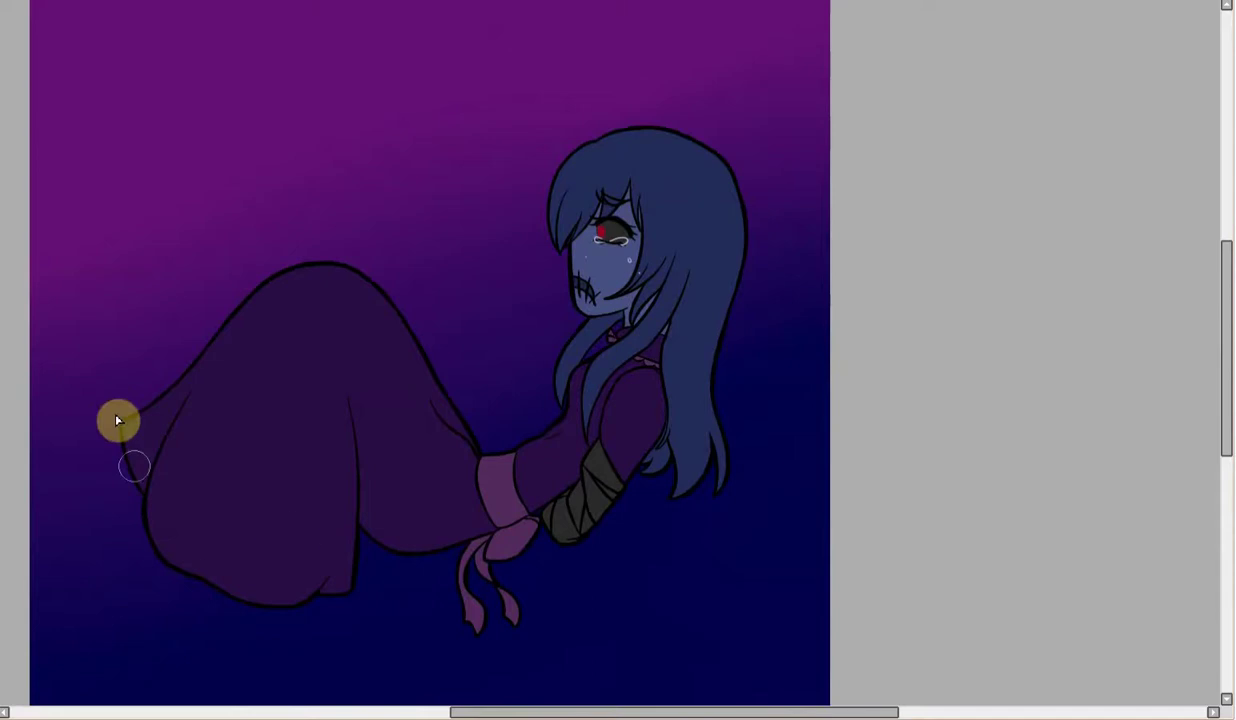
left_click_drag(148, 413, 195, 386)
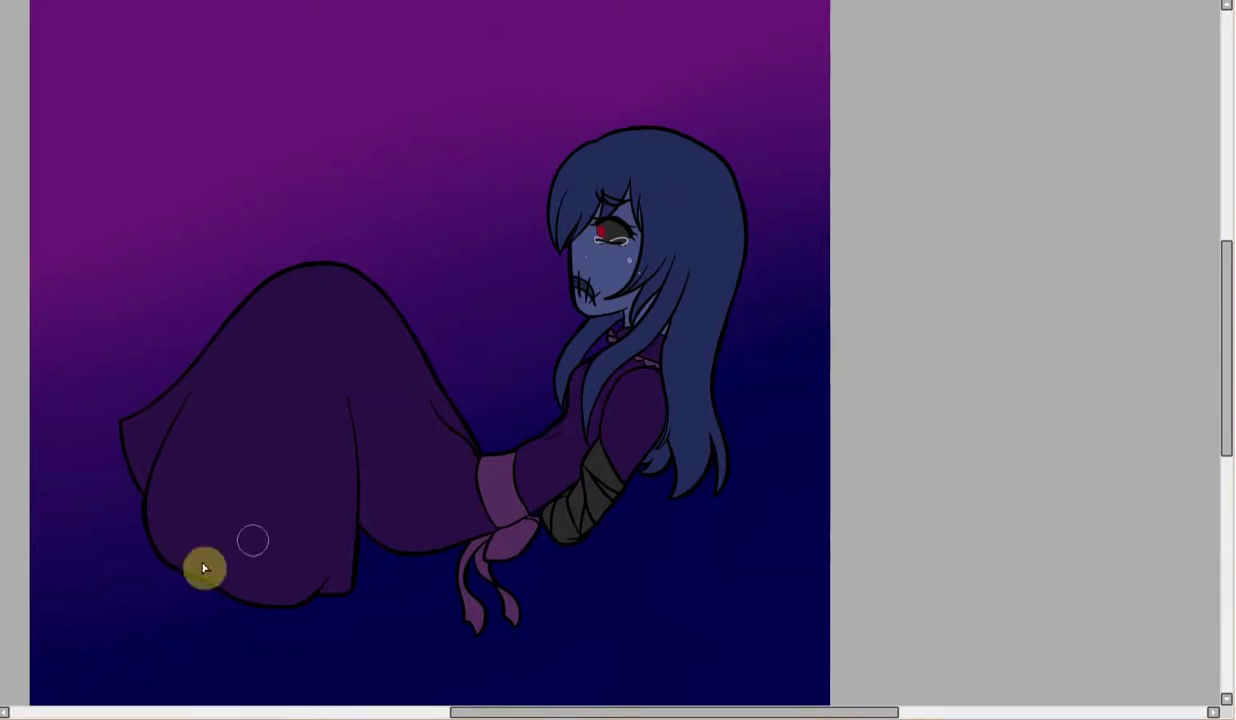
mouse_move(215, 578)
left_mouse_down()
mouse_move(281, 521)
mouse_move(345, 388)
left_mouse_up()
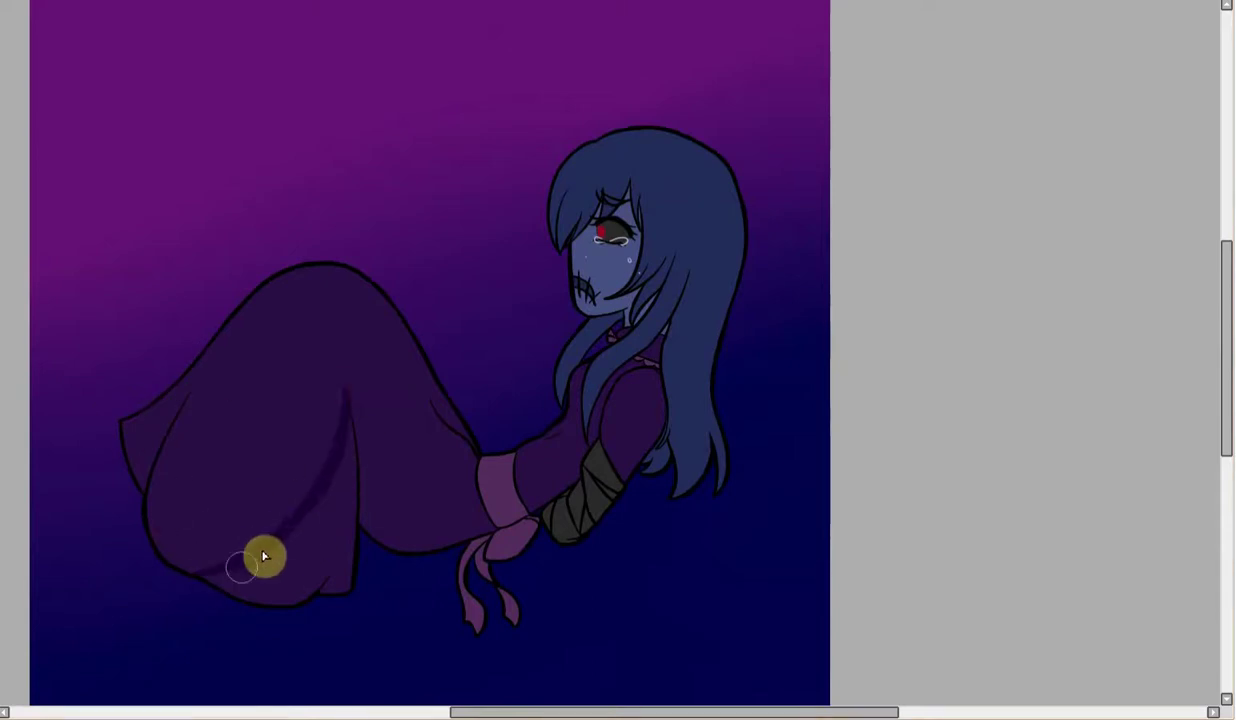
left_click_drag(323, 580, 351, 455)
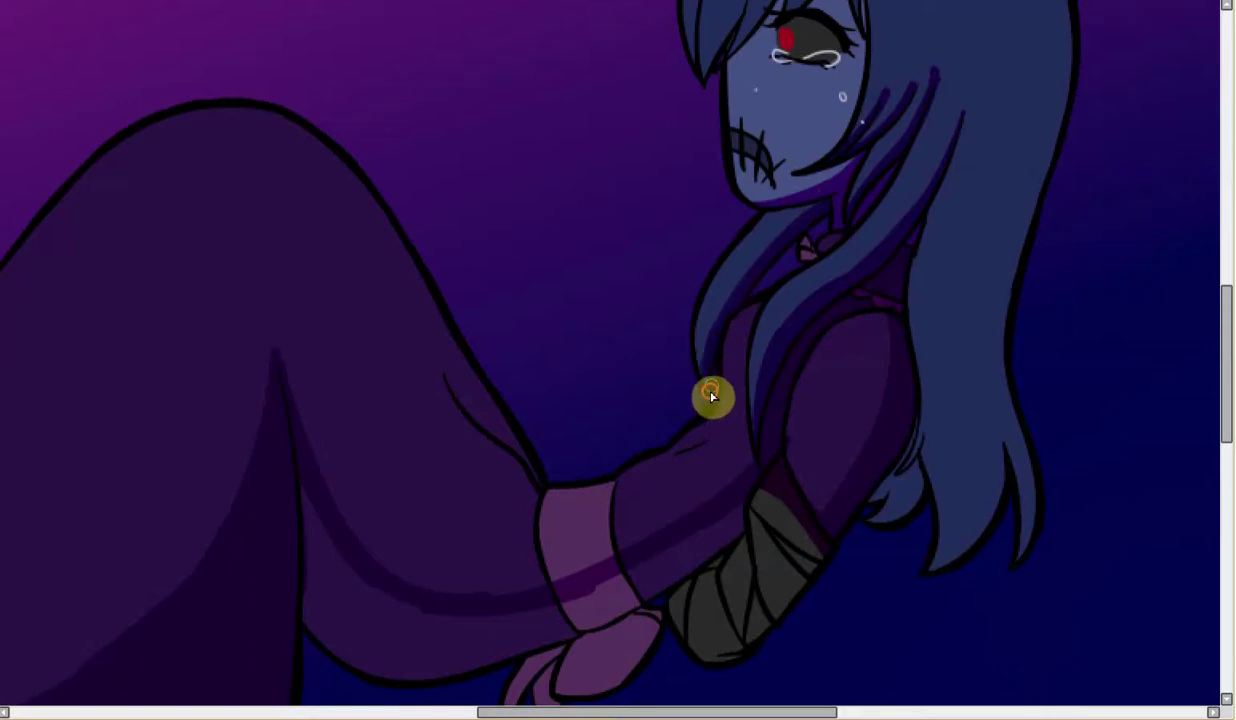
Shade the bodice below the hair lock, the forearm bandages and the underside of the skirt with dark purple
left_click_drag(730, 400, 743, 412)
left_click_drag(752, 509, 825, 563)
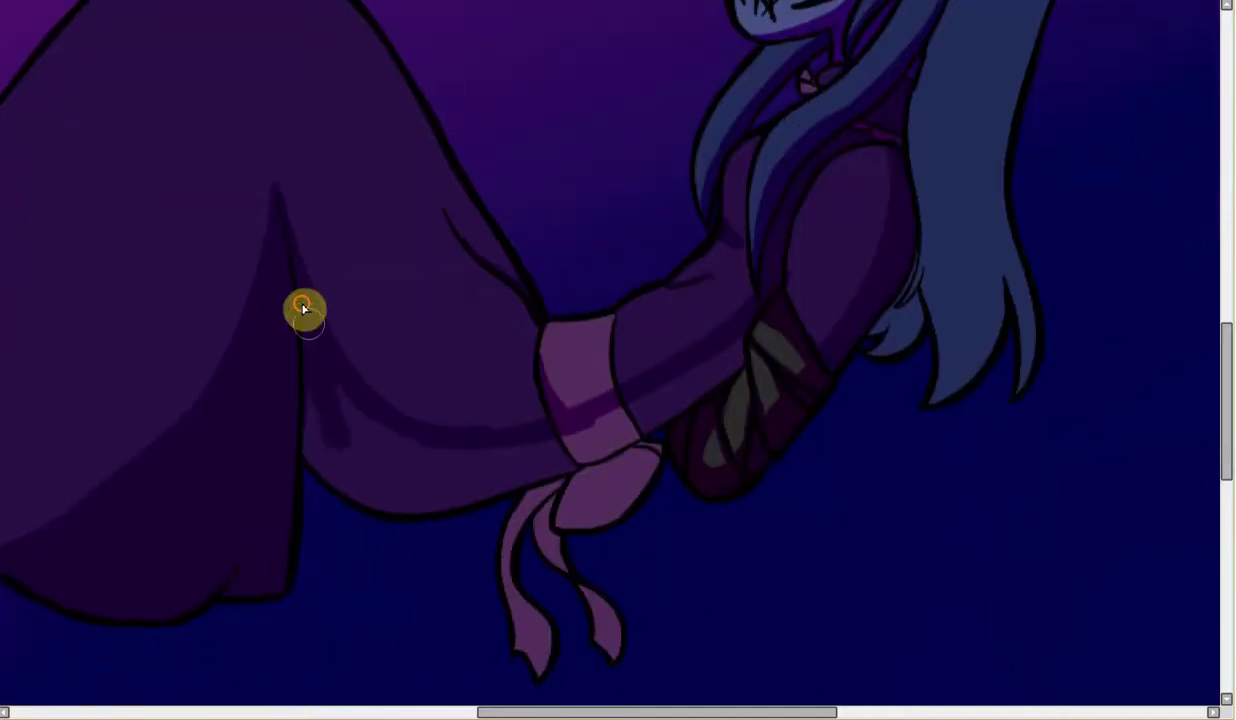
mouse_move(528, 482)
left_mouse_down()
mouse_move(714, 382)
mouse_move(671, 409)
mouse_move(678, 397)
mouse_move(472, 461)
mouse_move(336, 382)
left_mouse_up()
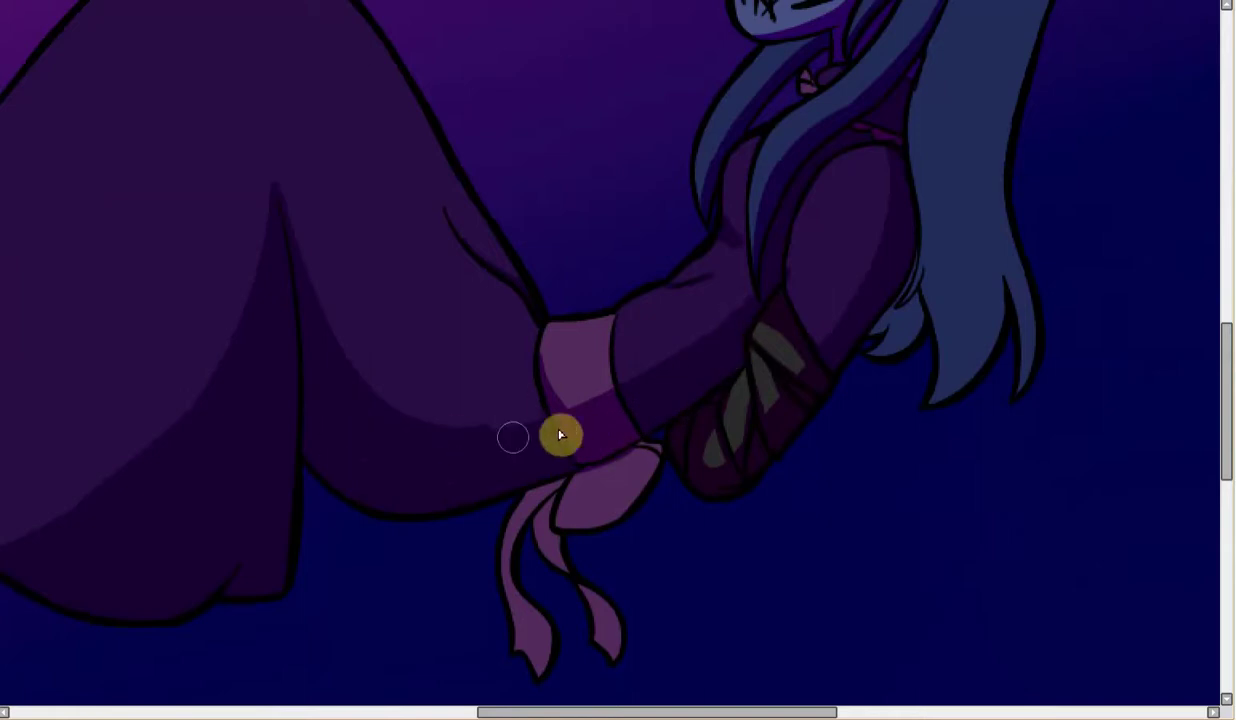
Shade the sash's bow and both ribbon tails with dark purple
mouse_move(568, 521)
left_mouse_down()
mouse_move(624, 506)
mouse_move(626, 461)
mouse_move(532, 508)
mouse_move(508, 549)
mouse_move(524, 644)
left_mouse_up()
mouse_move(557, 568)
left_mouse_down()
mouse_move(621, 643)
mouse_move(601, 664)
left_mouse_up()
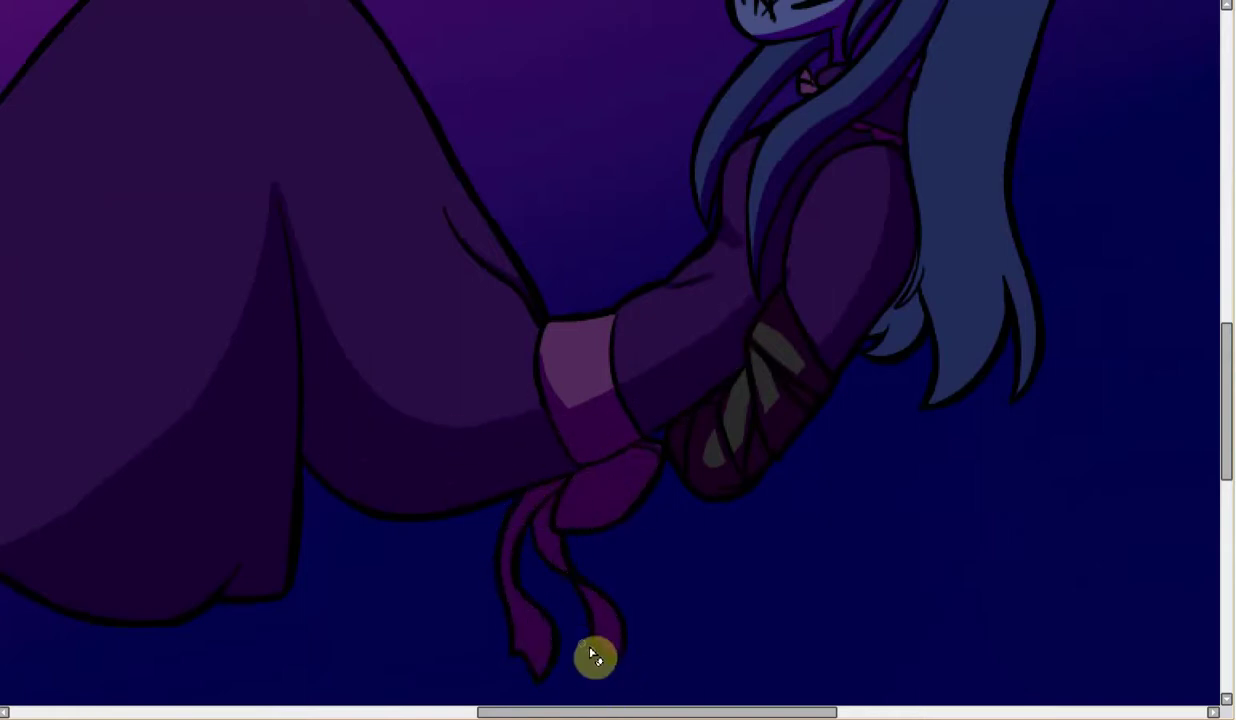
scroll(550, 635, "up", 2)
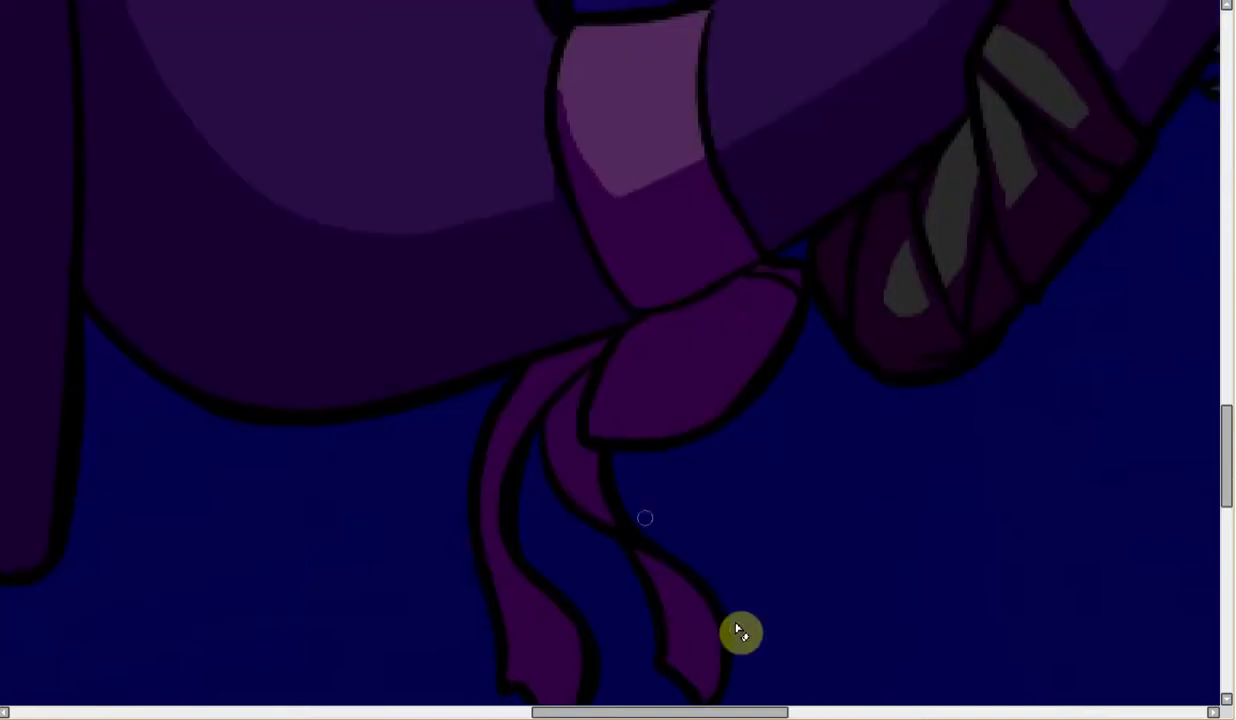
scroll(789, 596, "down", 2)
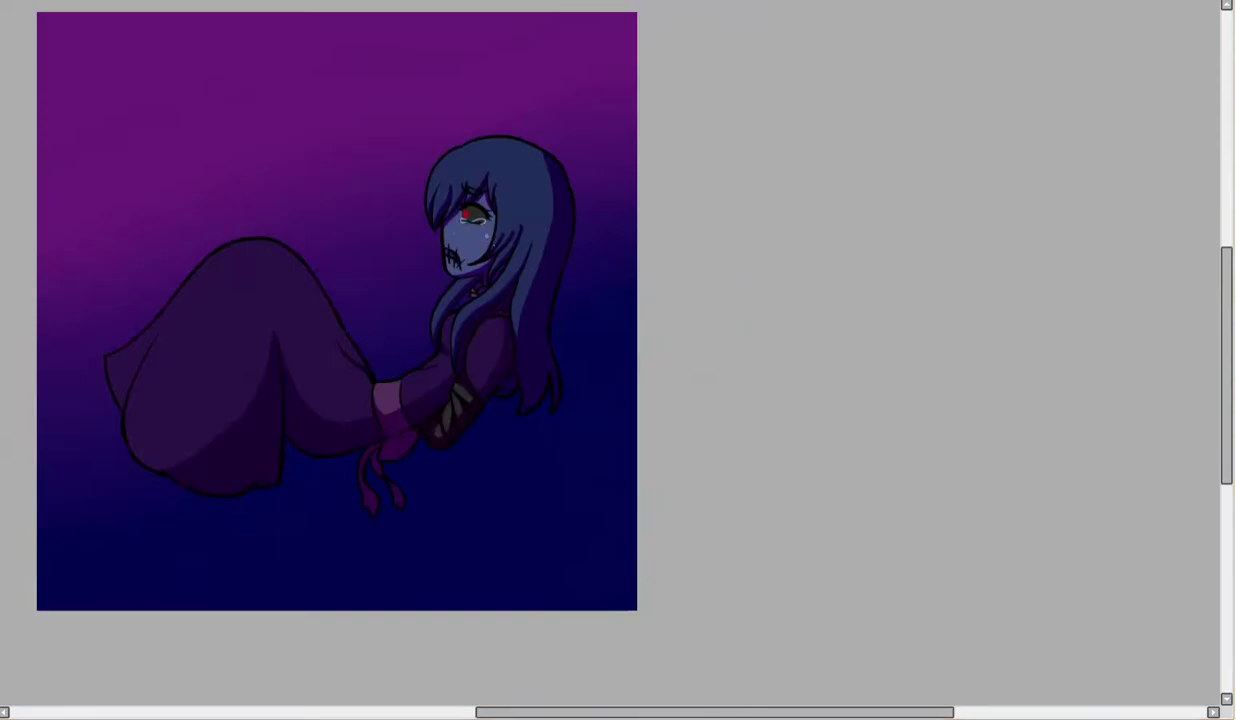
Paint light purple rim highlights along the outer edges of the two front hair locks
scroll(119, 475, "down", 1)
scroll(207, 359, "up", 5)
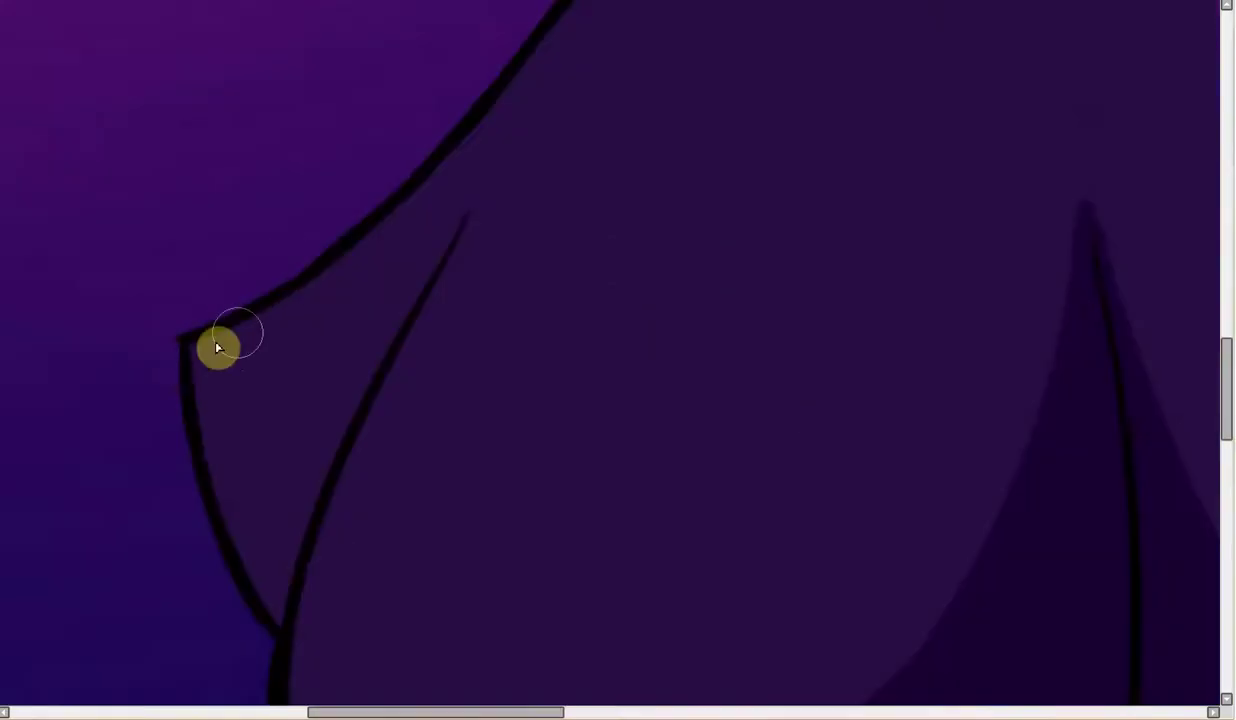
scroll(312, 325, "down", 5)
scroll(72, 546, "up", 5)
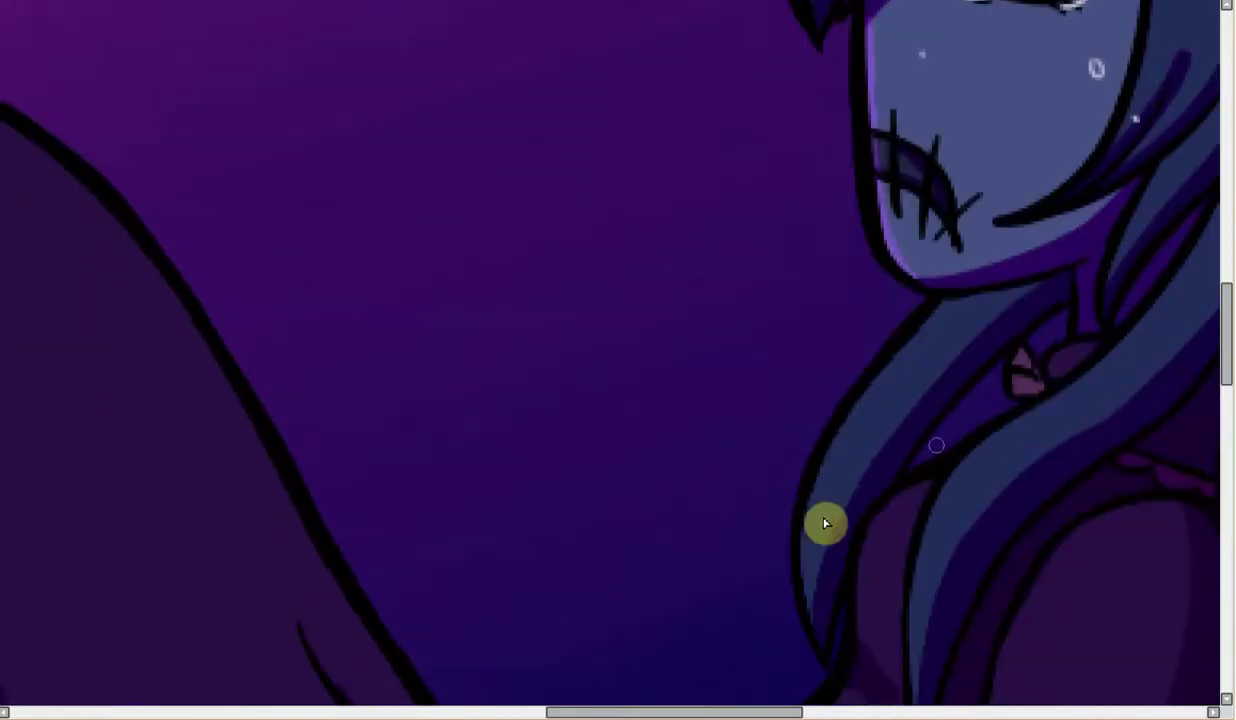
mouse_move(804, 590)
left_mouse_down()
mouse_move(833, 463)
mouse_move(955, 306)
mouse_move(800, 599)
mouse_move(865, 418)
mouse_move(903, 392)
left_mouse_up()
left_click_drag(1227, 340, 1227, 264)
mouse_move(850, 285)
left_mouse_down()
mouse_move(803, 323)
mouse_move(811, 350)
mouse_move(843, 308)
left_mouse_up()
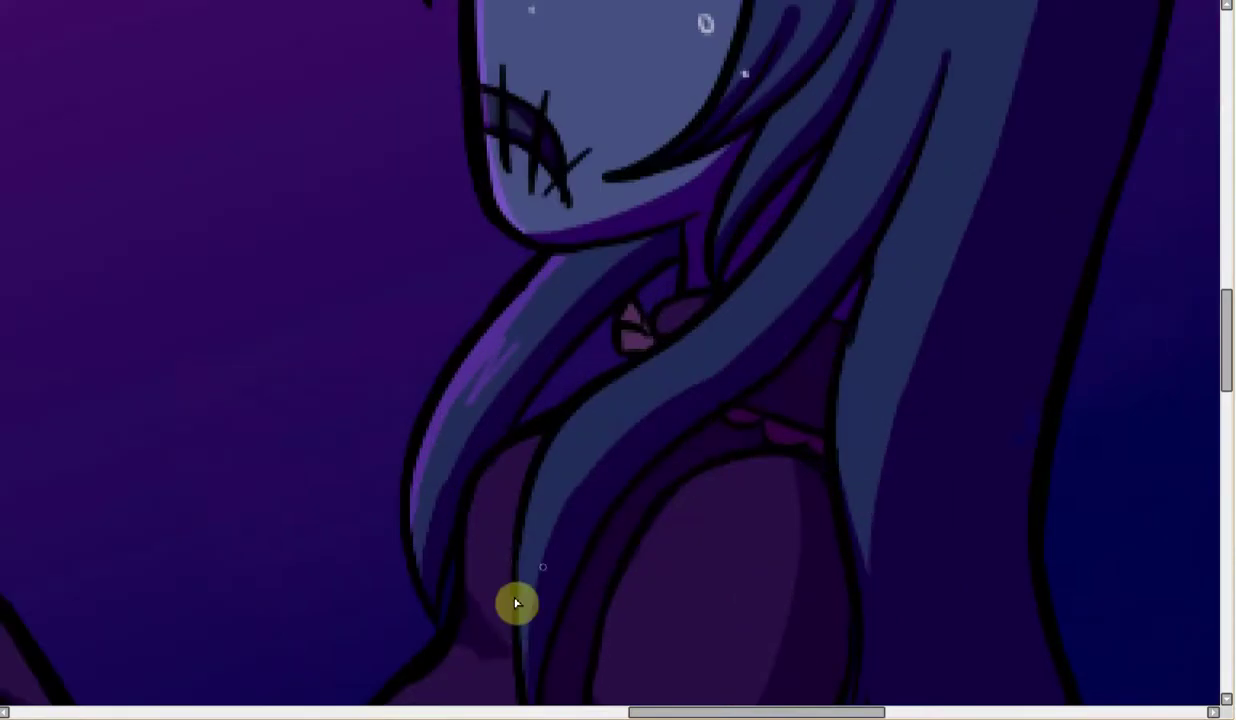
mouse_move(522, 500)
left_mouse_down()
mouse_move(680, 320)
mouse_move(785, 232)
left_mouse_up()
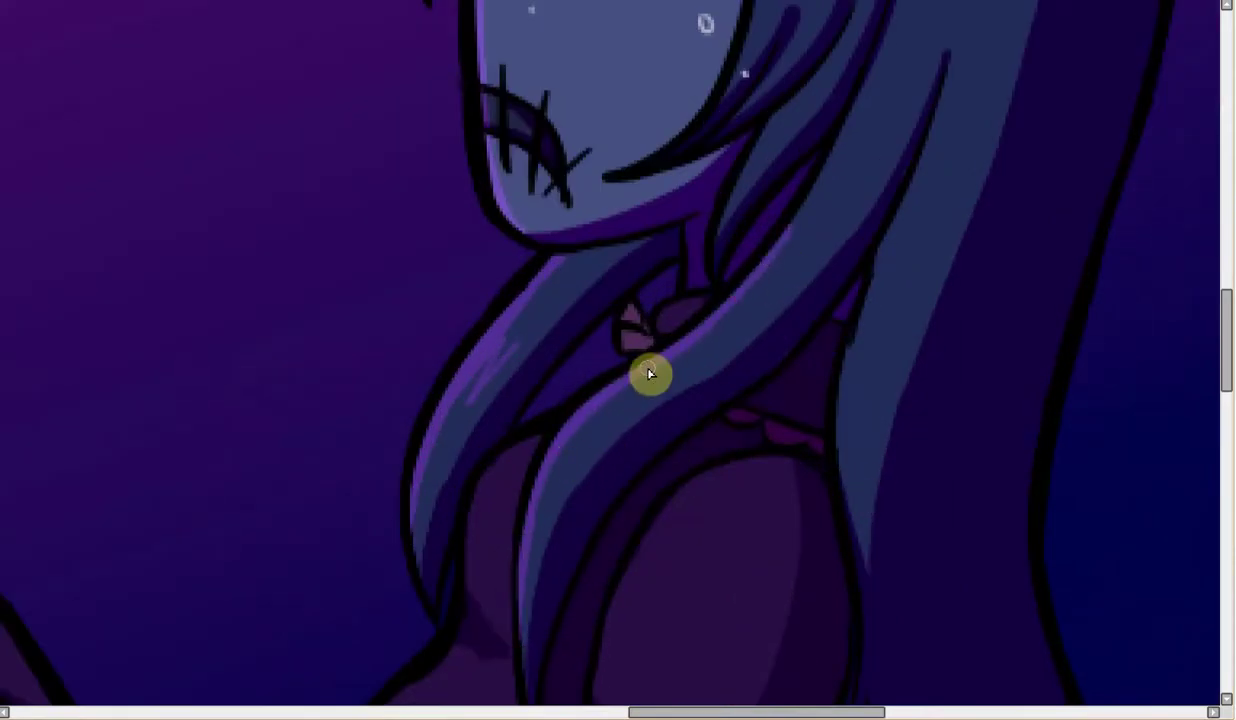
left_click(604, 376)
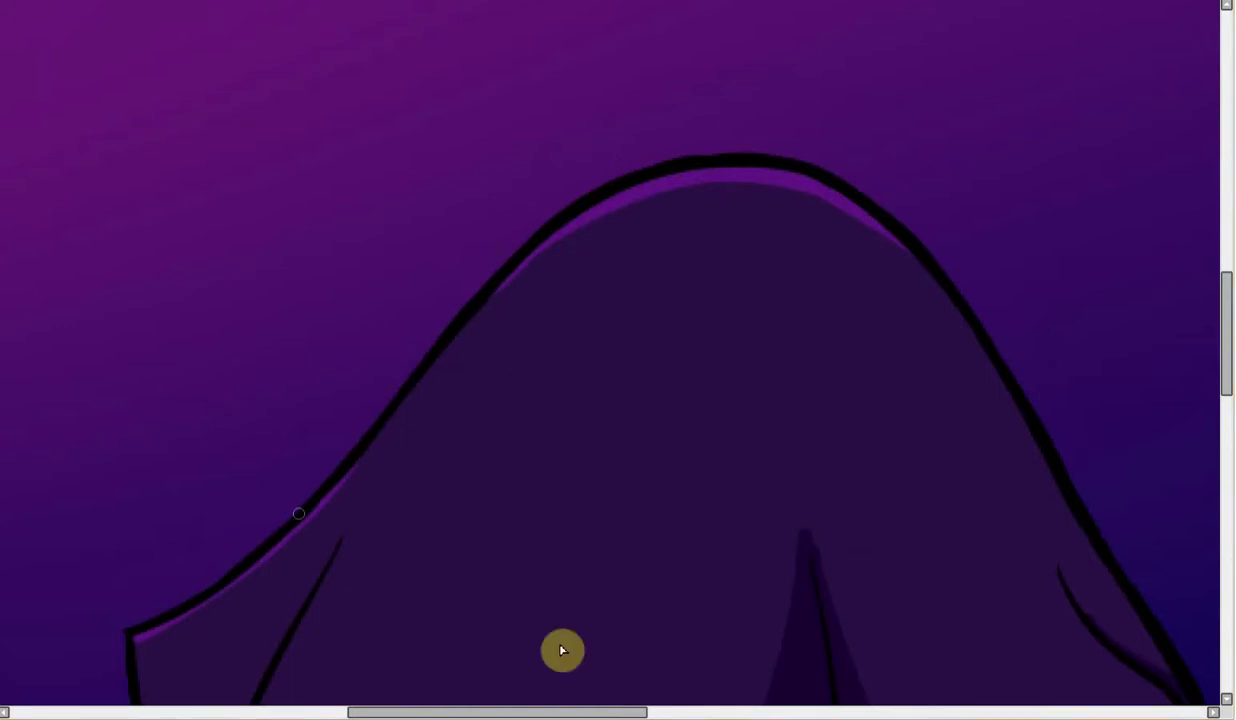
Soften the purple highlights along the front edge of the face and across the fringe
left_click_drag(576, 712, 687, 712)
scroll(770, 459, "down", 4)
scroll(663, 308, "down", 5)
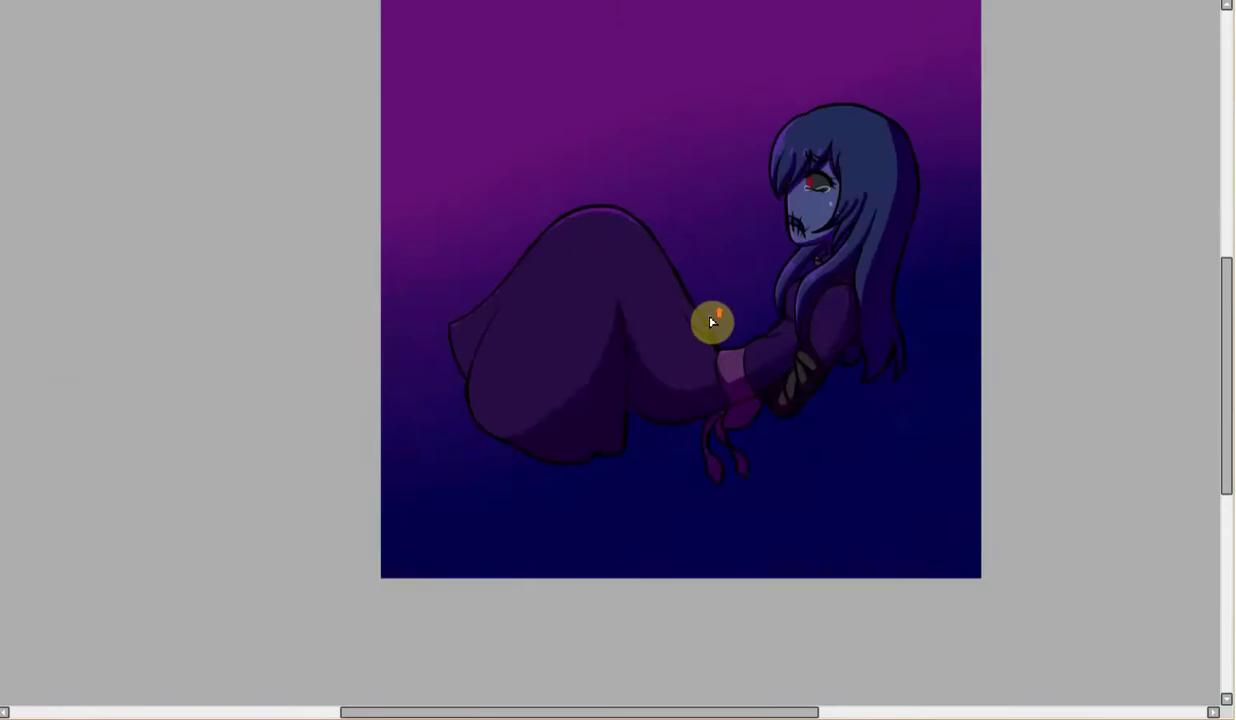
scroll(712, 323, "up", 5)
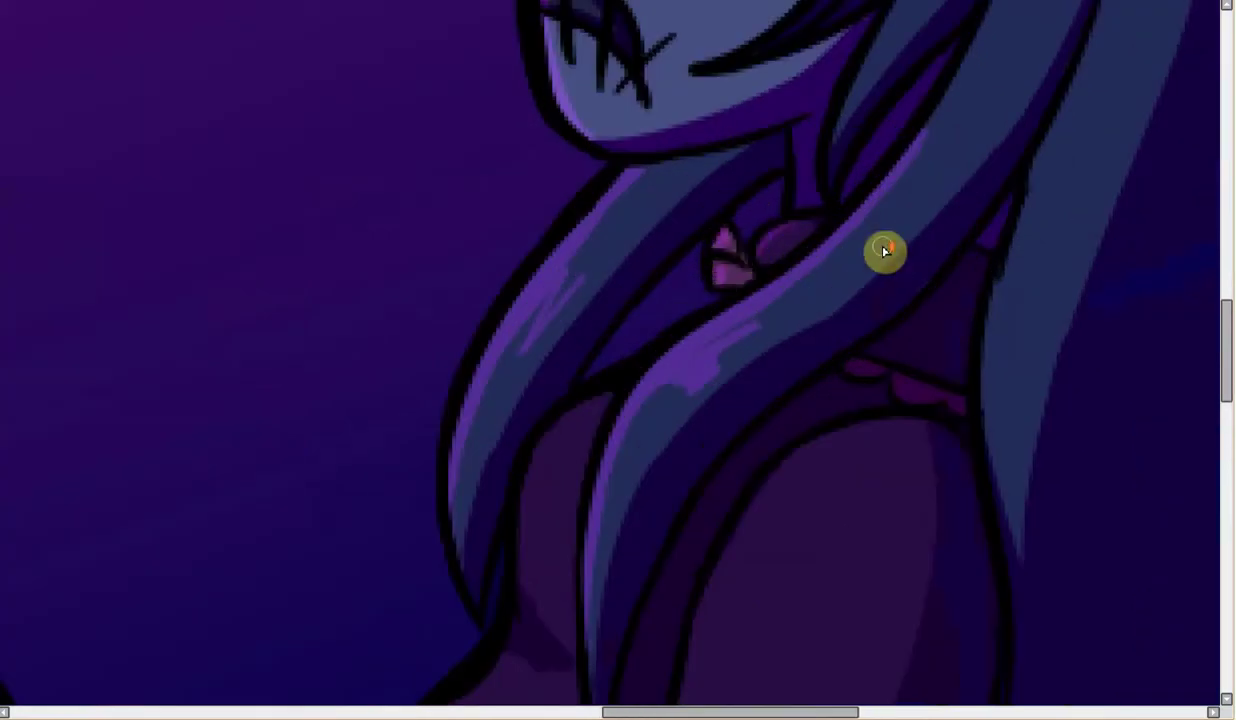
scroll(757, 254, "down", 5)
scroll(872, 248, "up", 8)
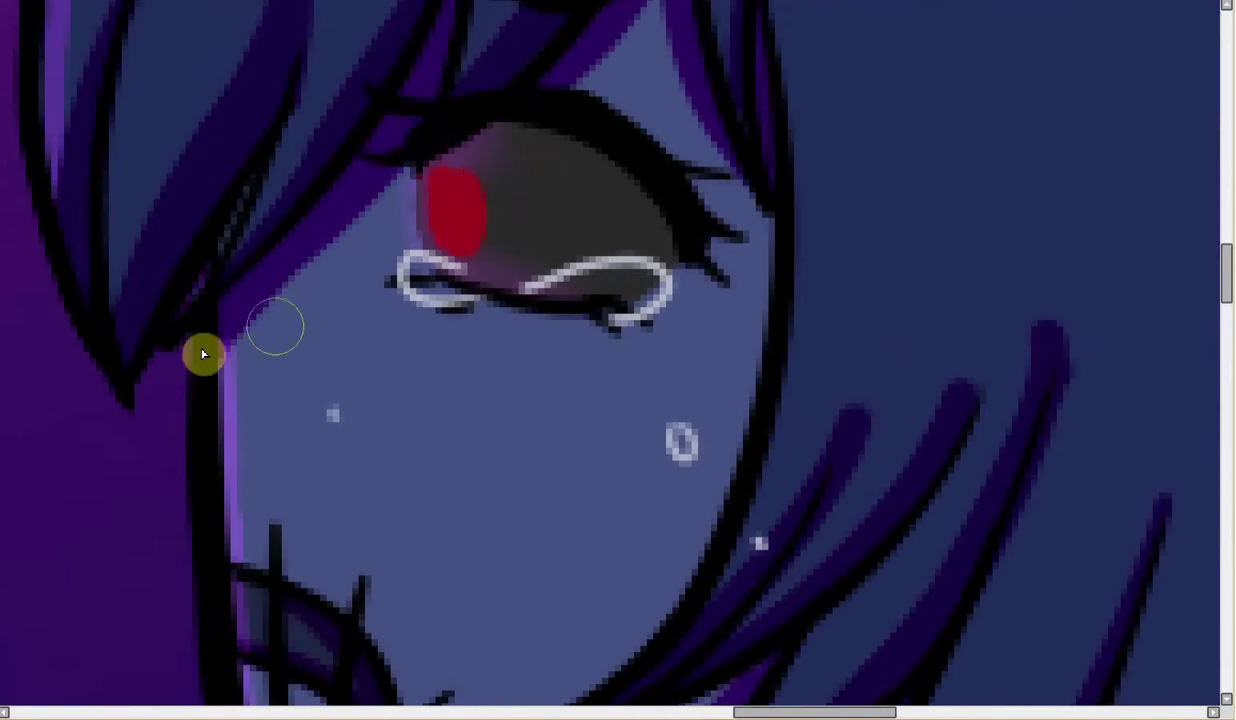
left_click_drag(240, 332, 258, 515)
left_click_drag(1224, 276, 1224, 232)
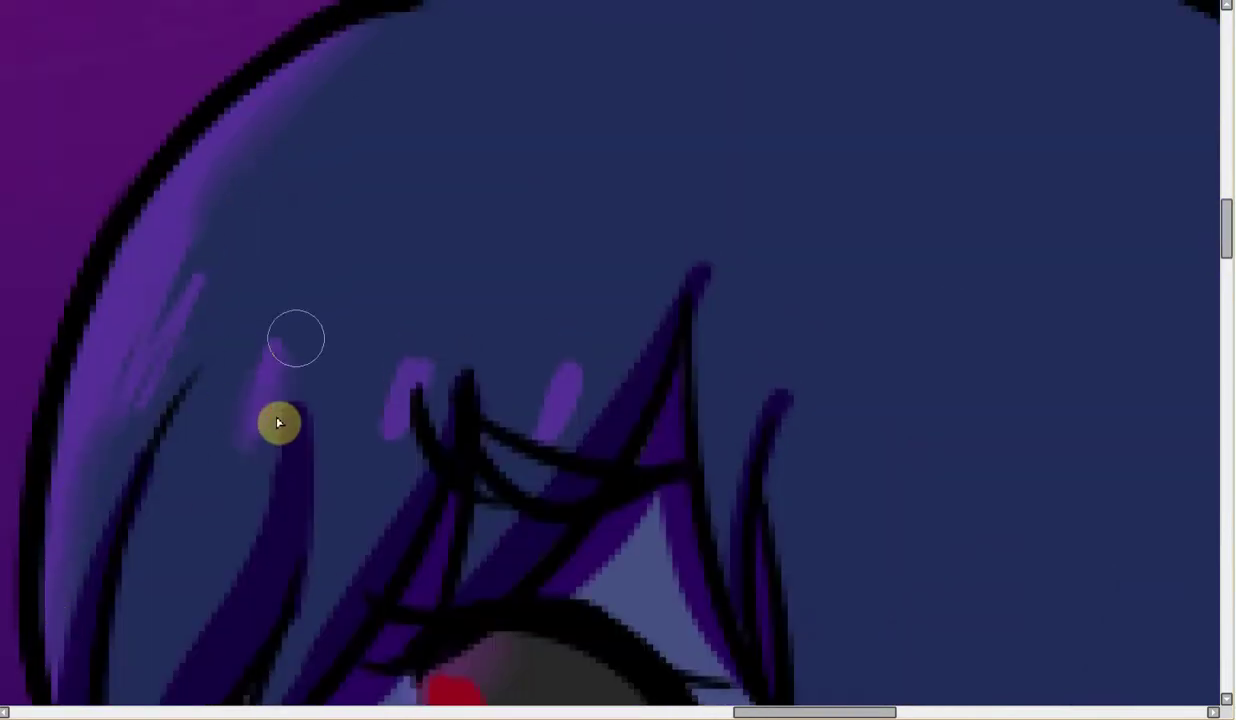
scroll(525, 470, "down", 4)
scroll(430, 467, "up", 5)
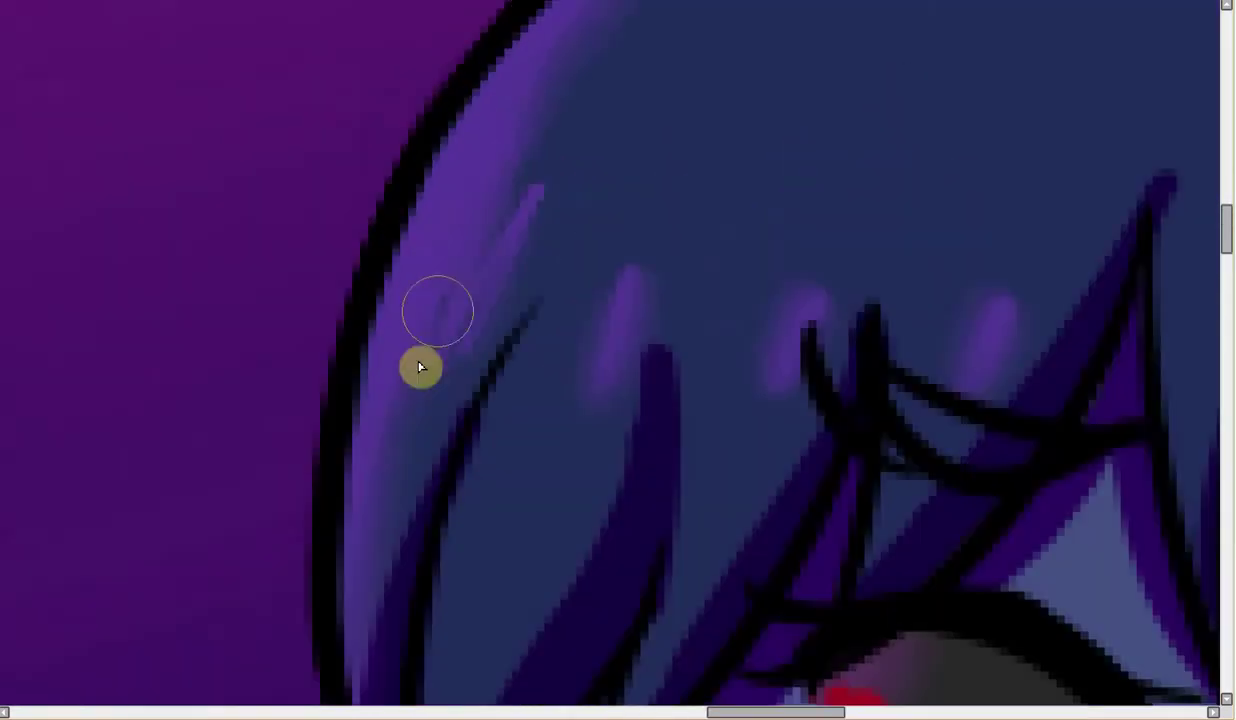